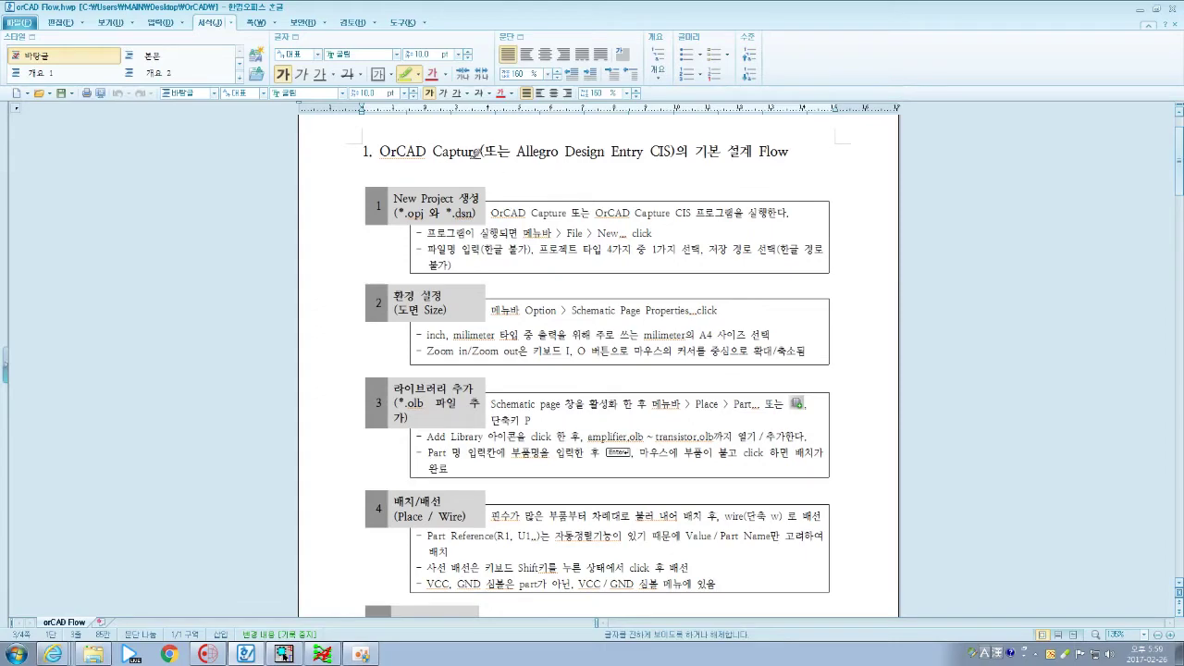
- Highlight "OrCAD Capture" in yellow in the first heading of the flow document
{"action": "left_click_drag", "start_coordinate": [383, 149], "coordinate": [484, 145]}
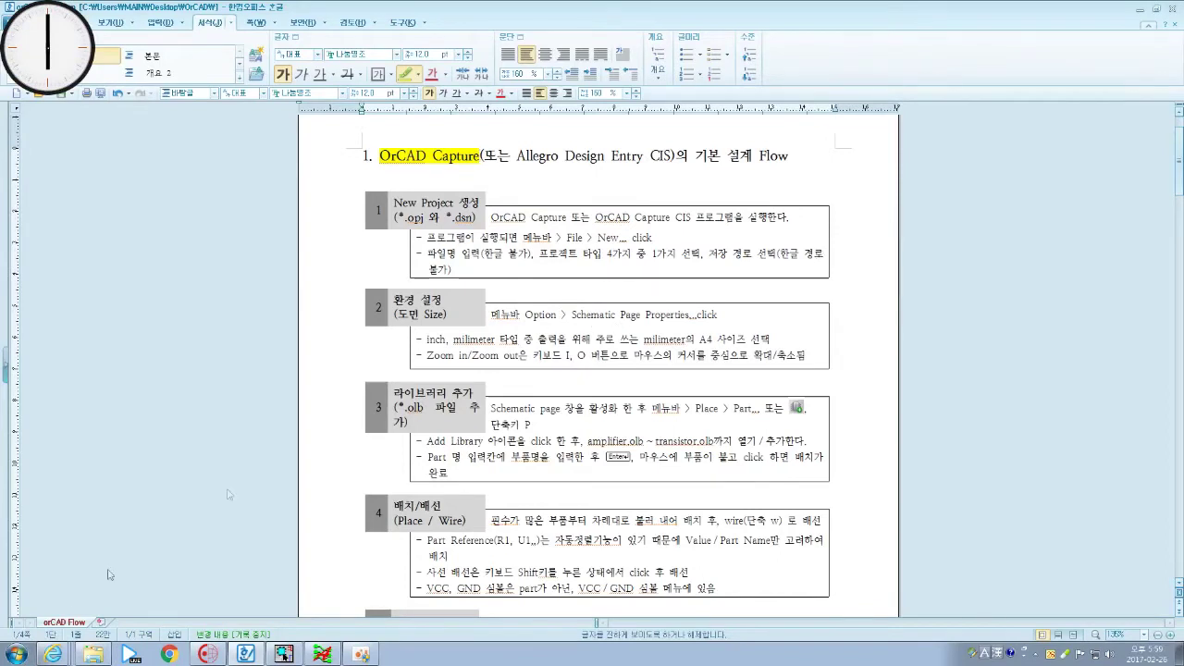
- Examine the list of installed programs in the Cadence Release 16.5 folder
{"action": "left_click", "coordinate": [18, 655]}
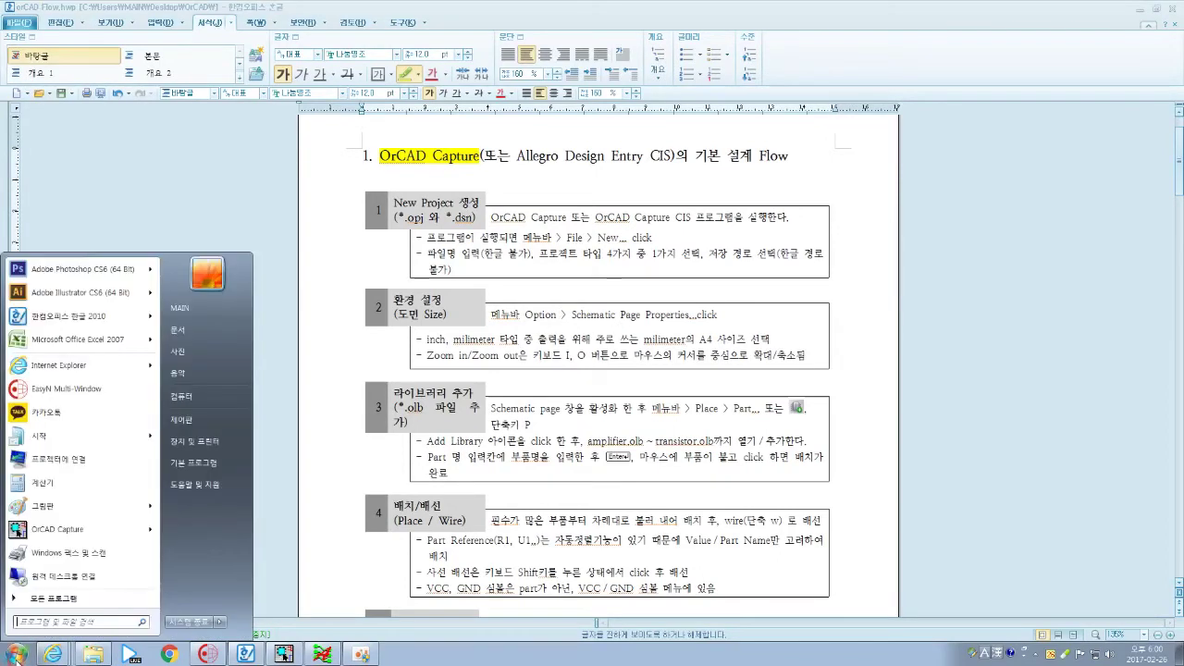
{"action": "left_click", "coordinate": [77, 603]}
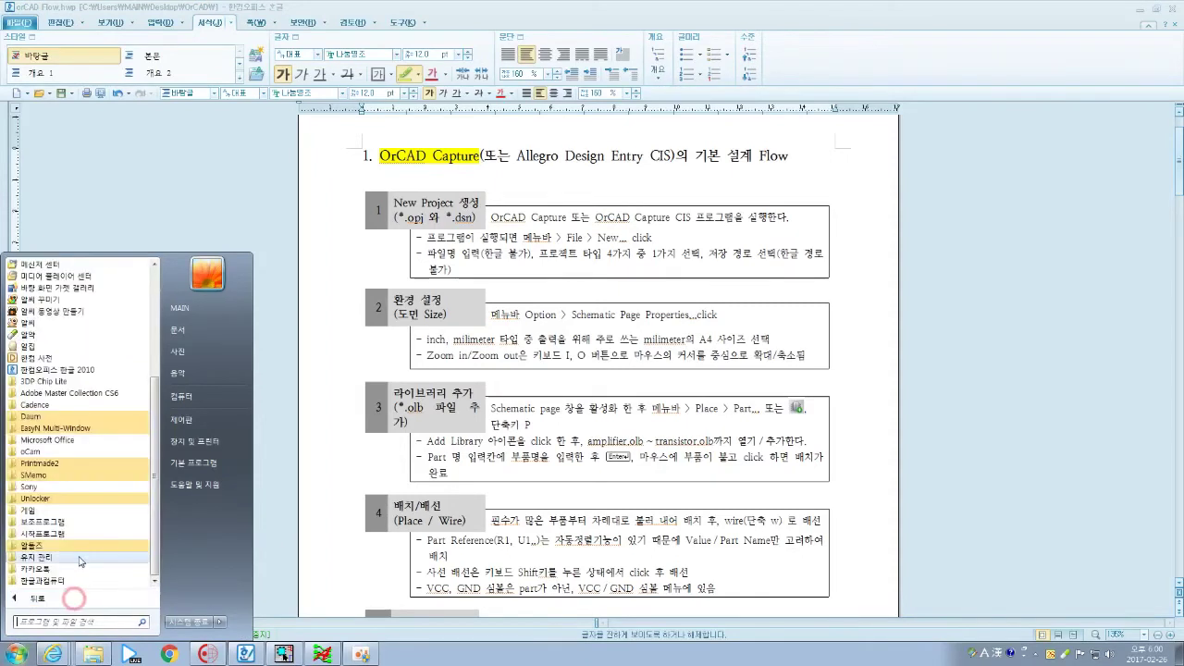
{"action": "left_click", "coordinate": [55, 407]}
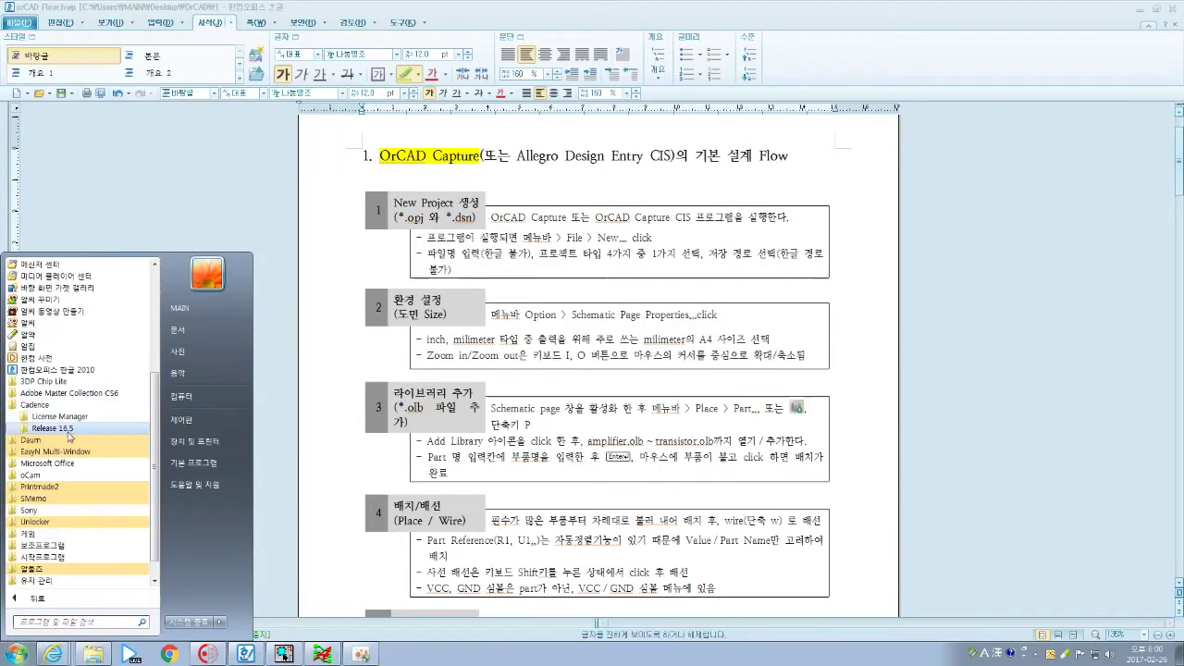
{"action": "left_click", "coordinate": [68, 429]}
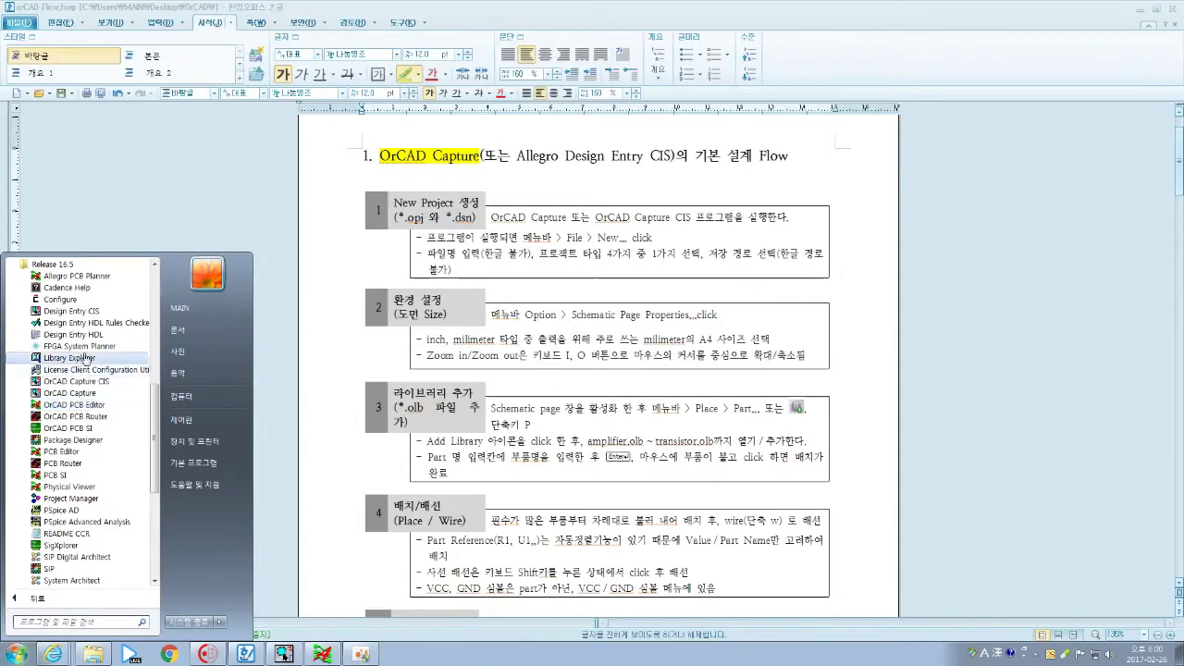
{"action": "left_click", "coordinate": [78, 570]}
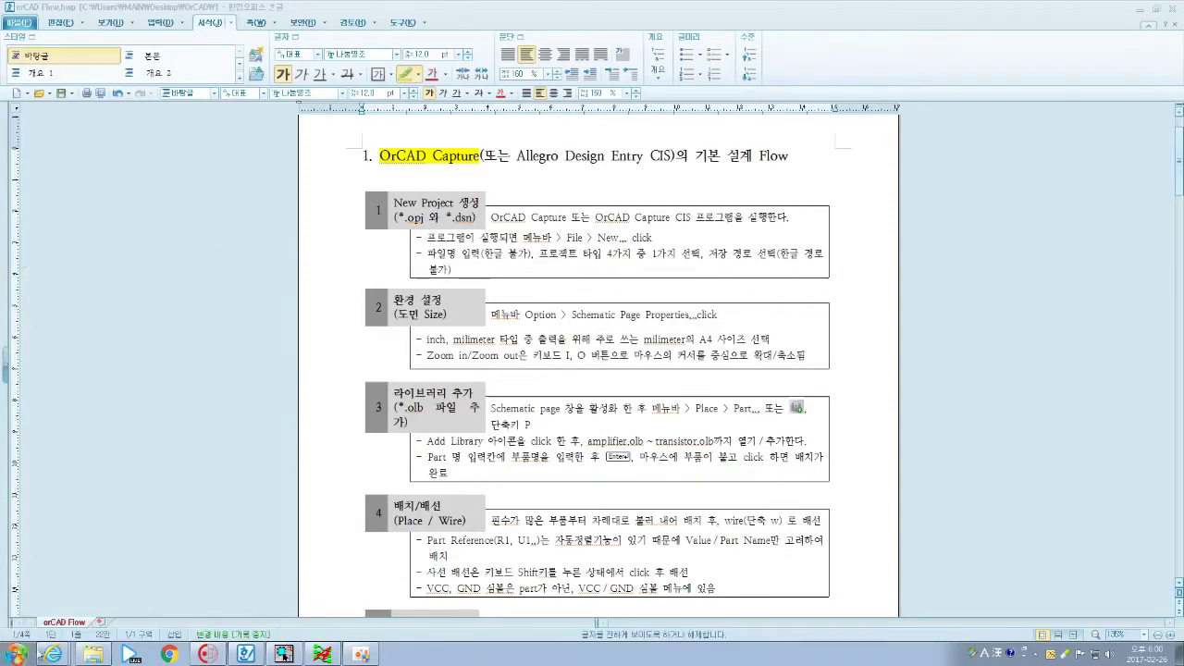
- Turn on automatic hiding for the Windows taskbar and apply the setting
{"action": "right_click", "coordinate": [444, 654]}
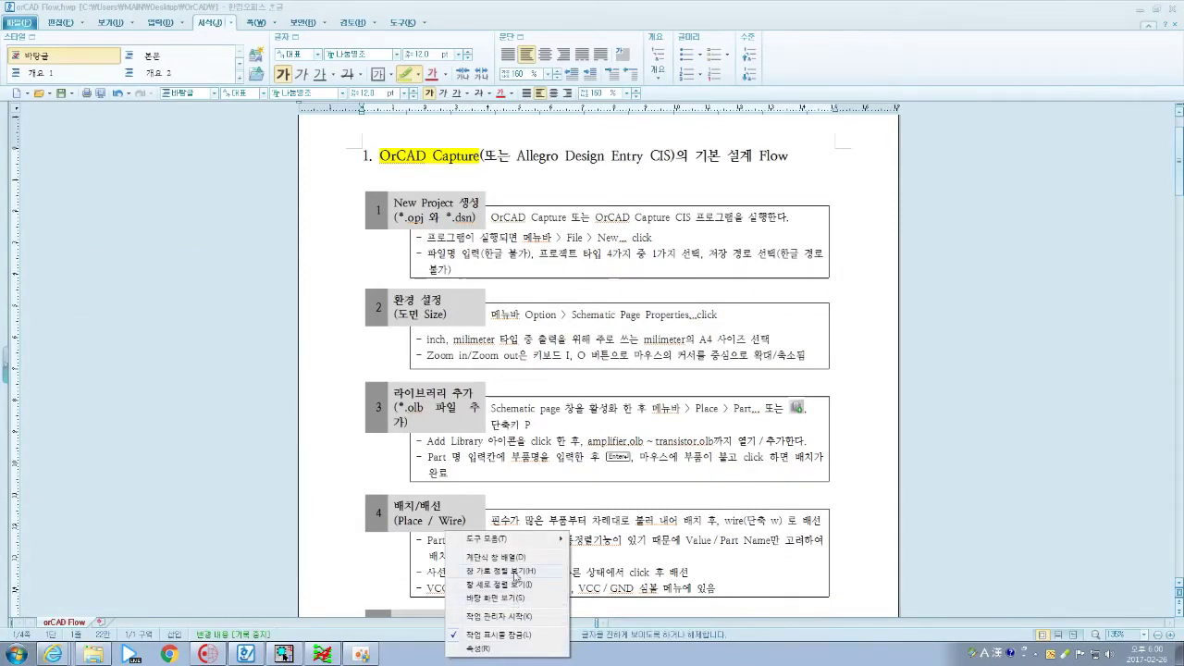
{"action": "left_click", "coordinate": [514, 649]}
{"action": "left_click", "coordinate": [30, 442]}
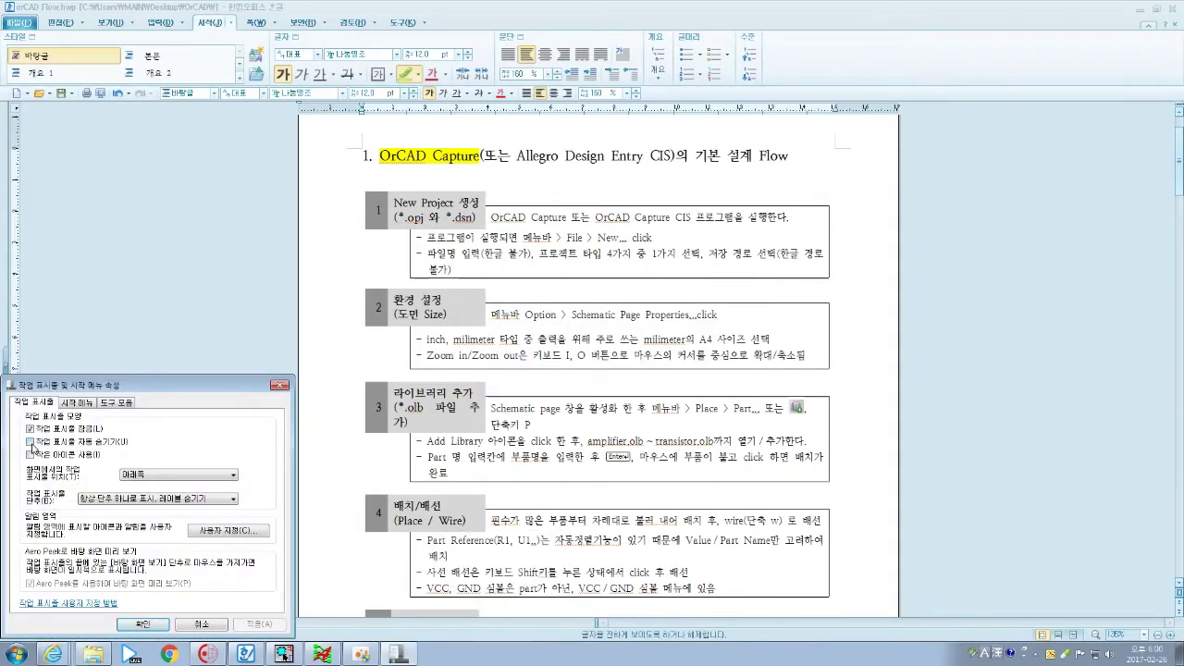
{"action": "left_click", "coordinate": [148, 624]}
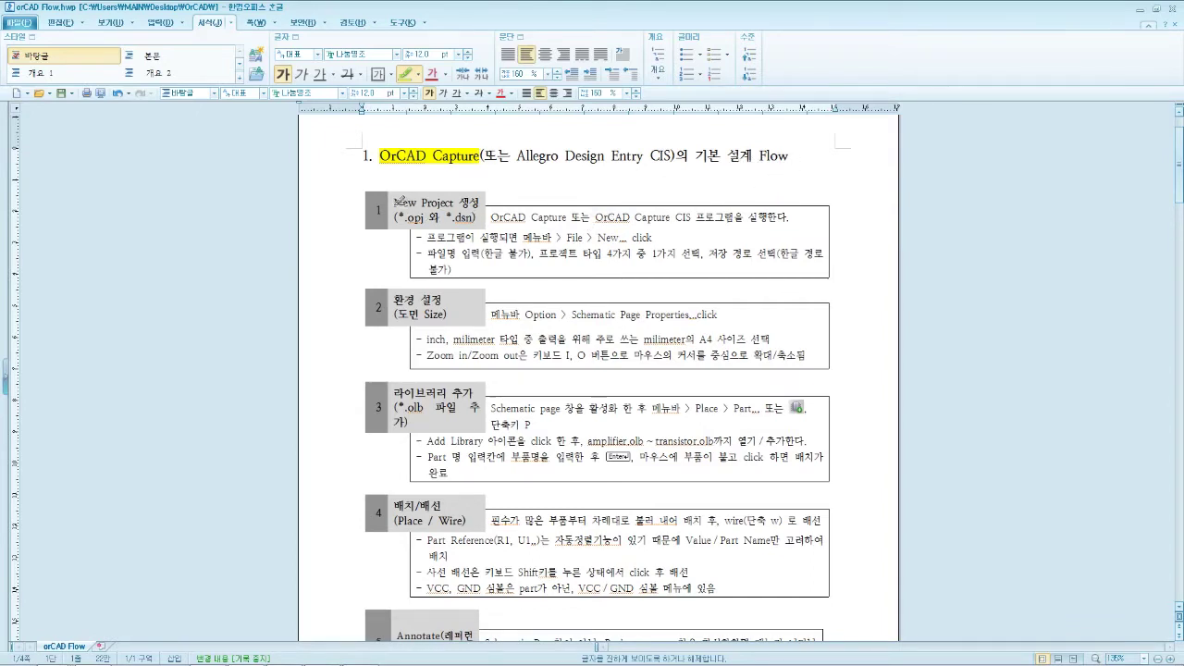
- Highlight "New Project 생성" in the title of step 1 and "도면 Size" in the title of step 2
{"action": "left_click_drag", "start_coordinate": [396, 200], "coordinate": [482, 198]}
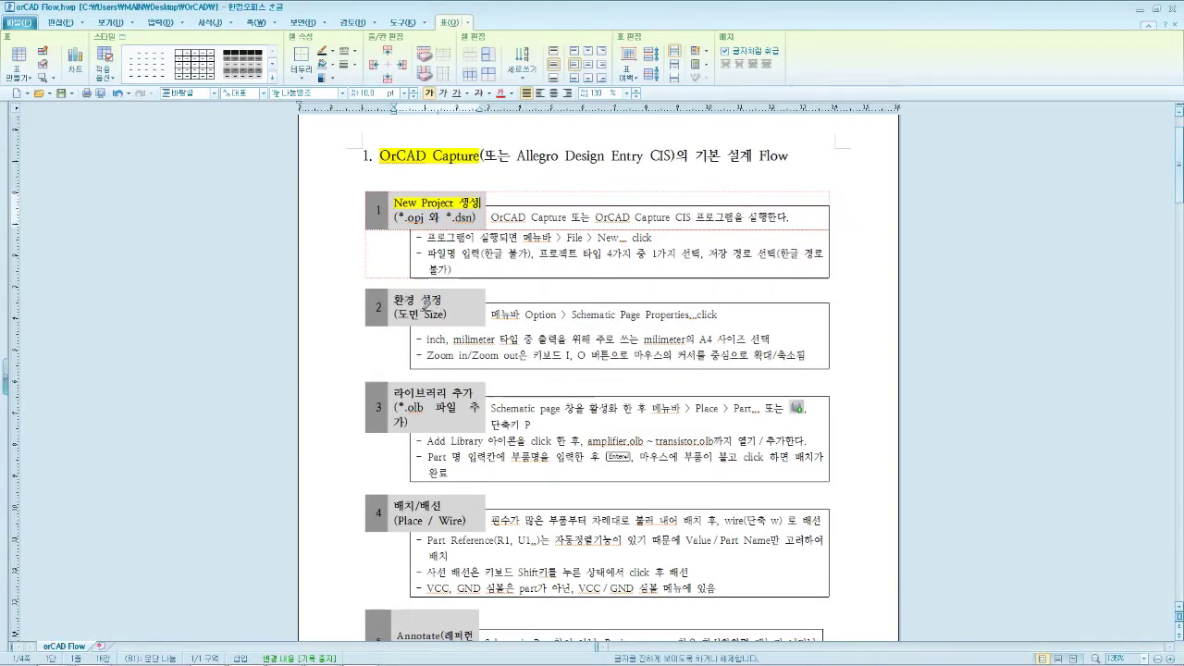
{"action": "left_click", "coordinate": [409, 315]}
{"action": "left_click_drag", "start_coordinate": [408, 315], "coordinate": [448, 315]}
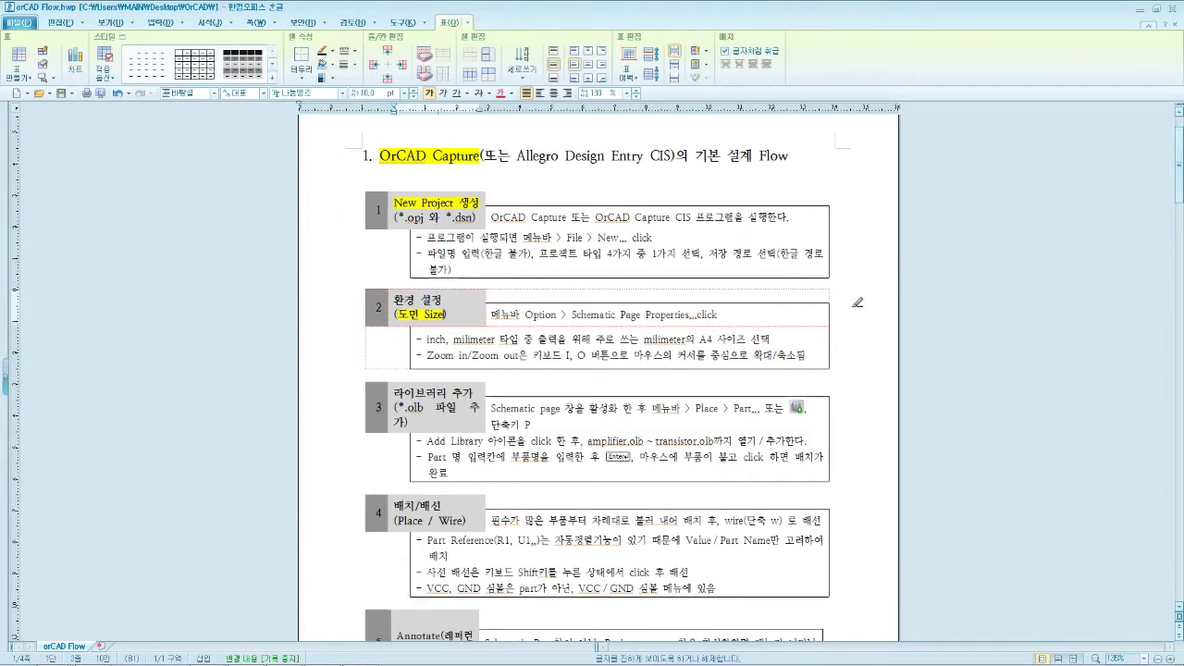
- Highlight "라이브러리" in the title of step 3 and "배치/배선" in the title of step 4
{"action": "scroll", "coordinate": [857, 302], "scroll_direction": "down", "scroll_amount": 3}
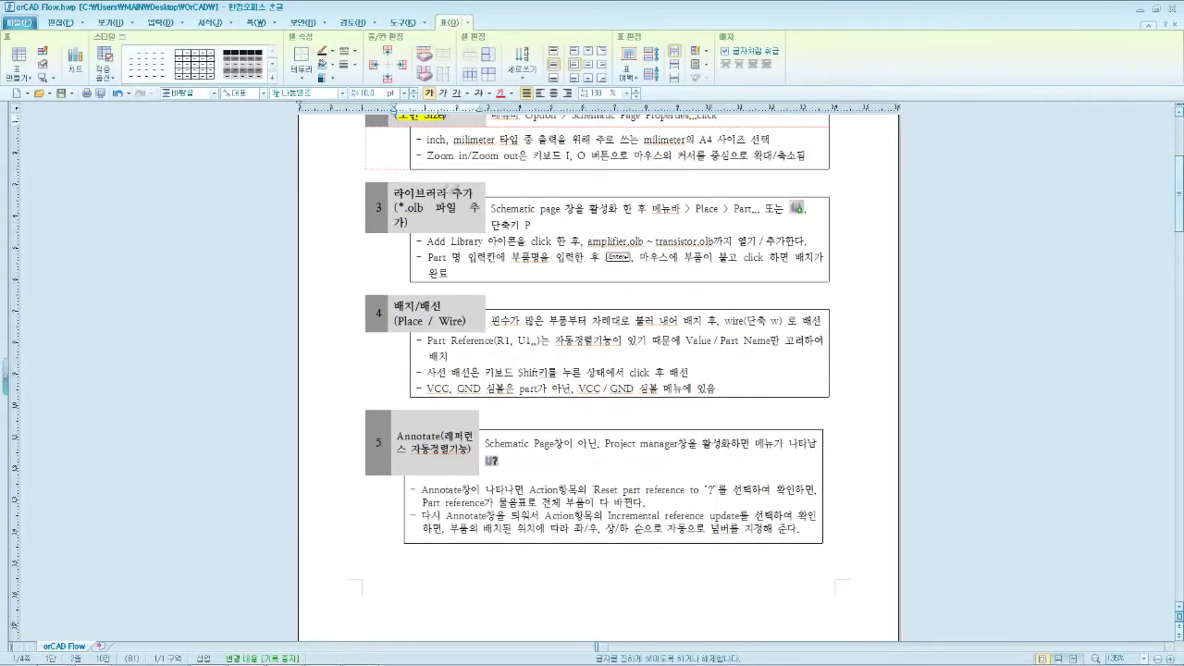
{"action": "left_click_drag", "start_coordinate": [396, 192], "coordinate": [450, 192]}
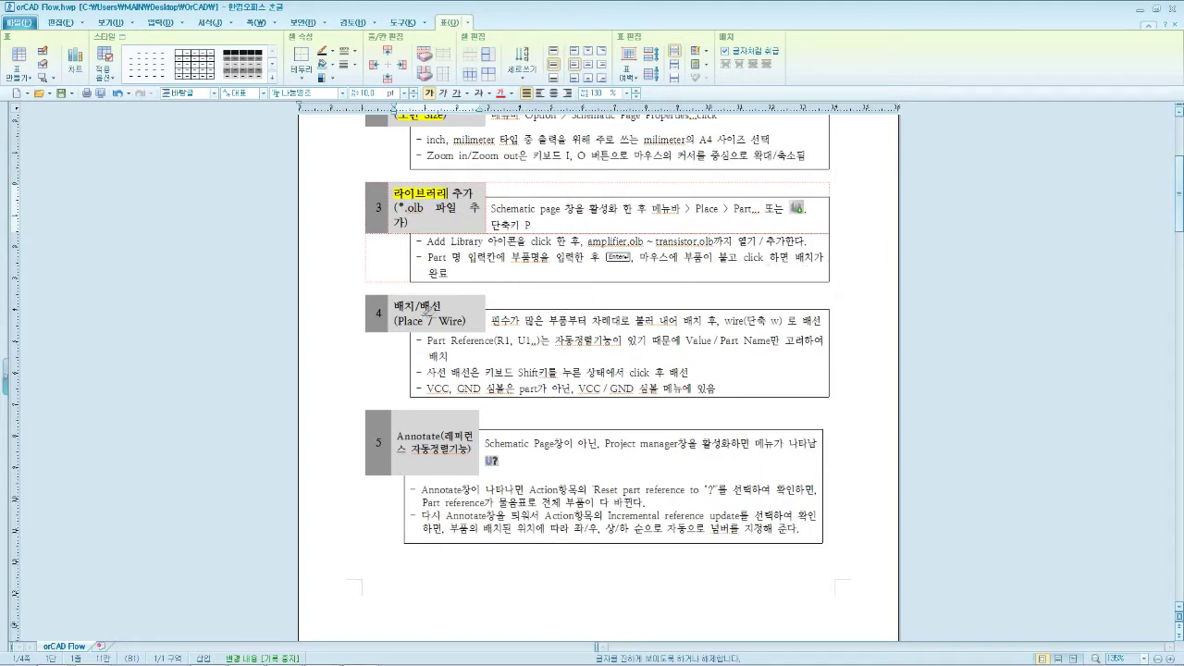
{"action": "left_click_drag", "start_coordinate": [396, 306], "coordinate": [446, 304]}
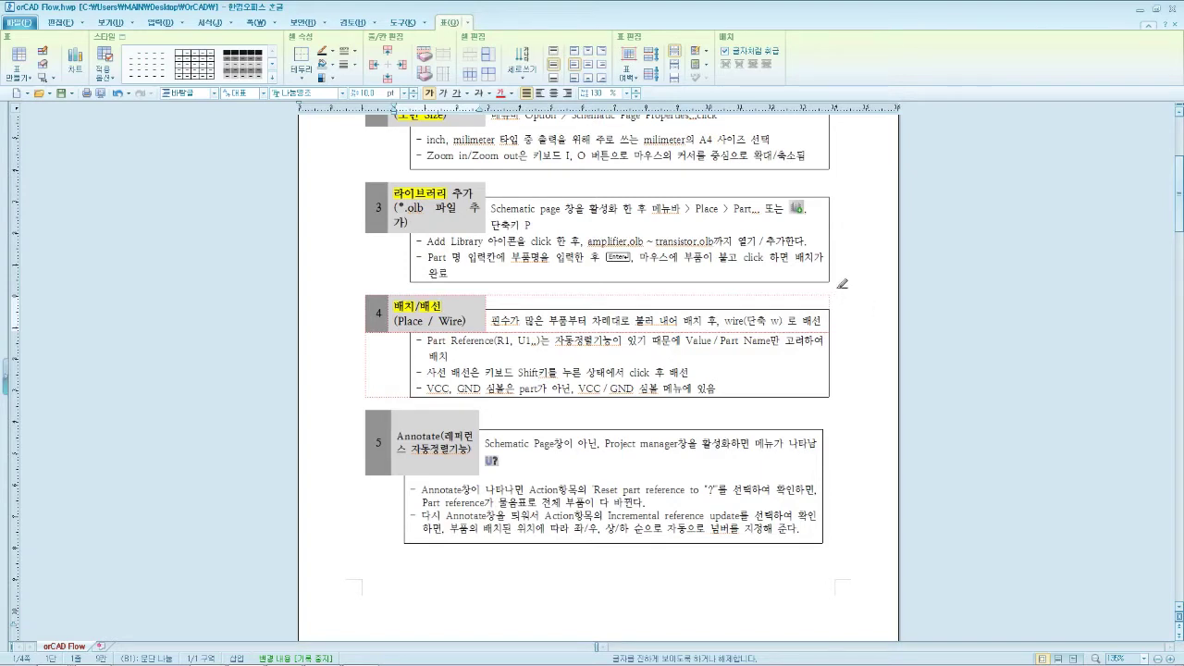
- Highlight "VCC / GND" and "part가 아닌" in the last note of step 4
{"action": "scroll", "coordinate": [842, 283], "scroll_direction": "down", "scroll_amount": 1}
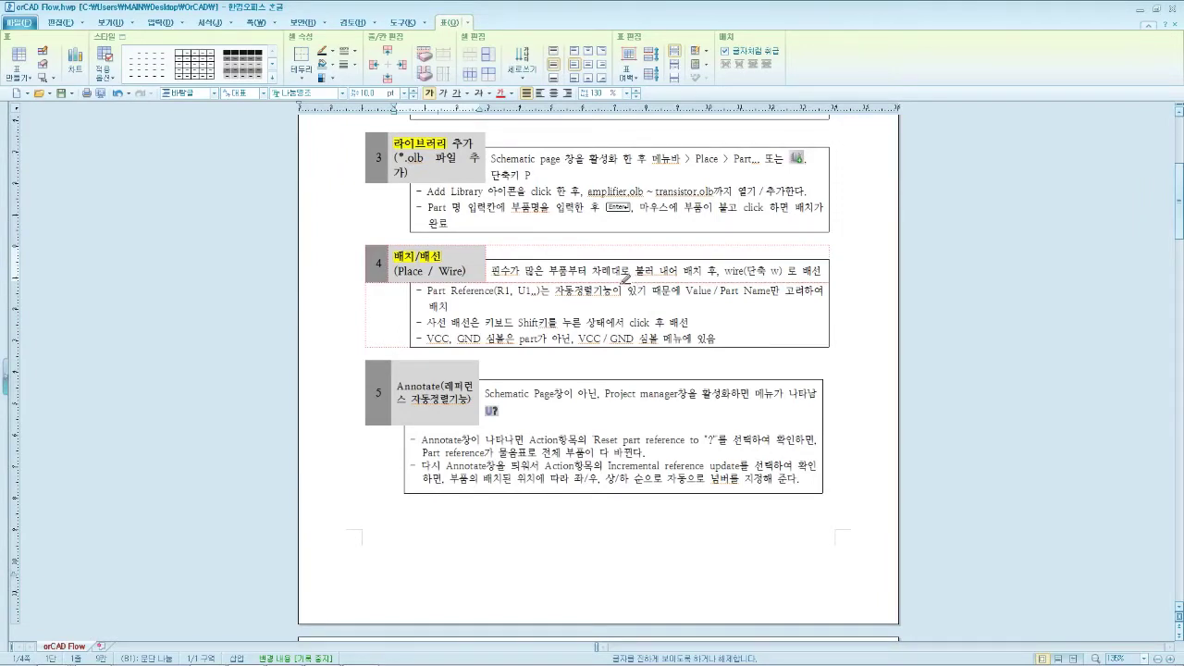
{"action": "left_click_drag", "start_coordinate": [579, 338], "coordinate": [640, 337]}
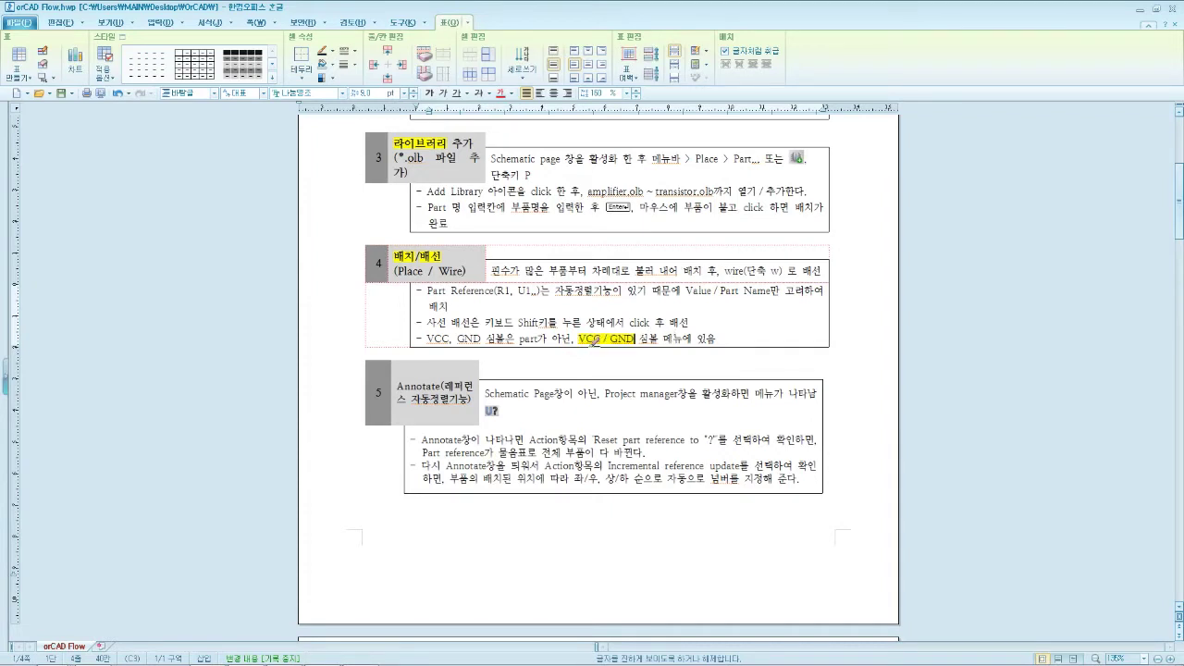
{"action": "left_click_drag", "start_coordinate": [518, 339], "coordinate": [579, 338]}
- Highlight "Annotate" in the title of step 5 and "Project manager창" in its description
{"action": "scroll", "coordinate": [732, 333], "scroll_direction": "down", "scroll_amount": 3}
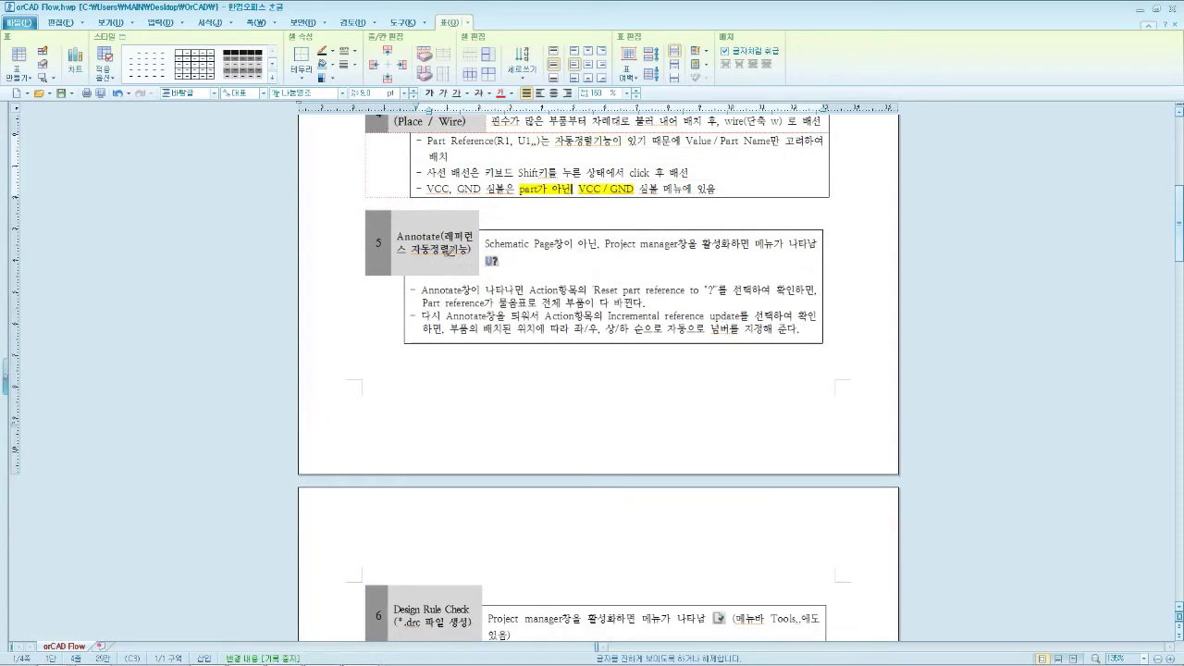
{"action": "left_click_drag", "start_coordinate": [398, 237], "coordinate": [451, 238]}
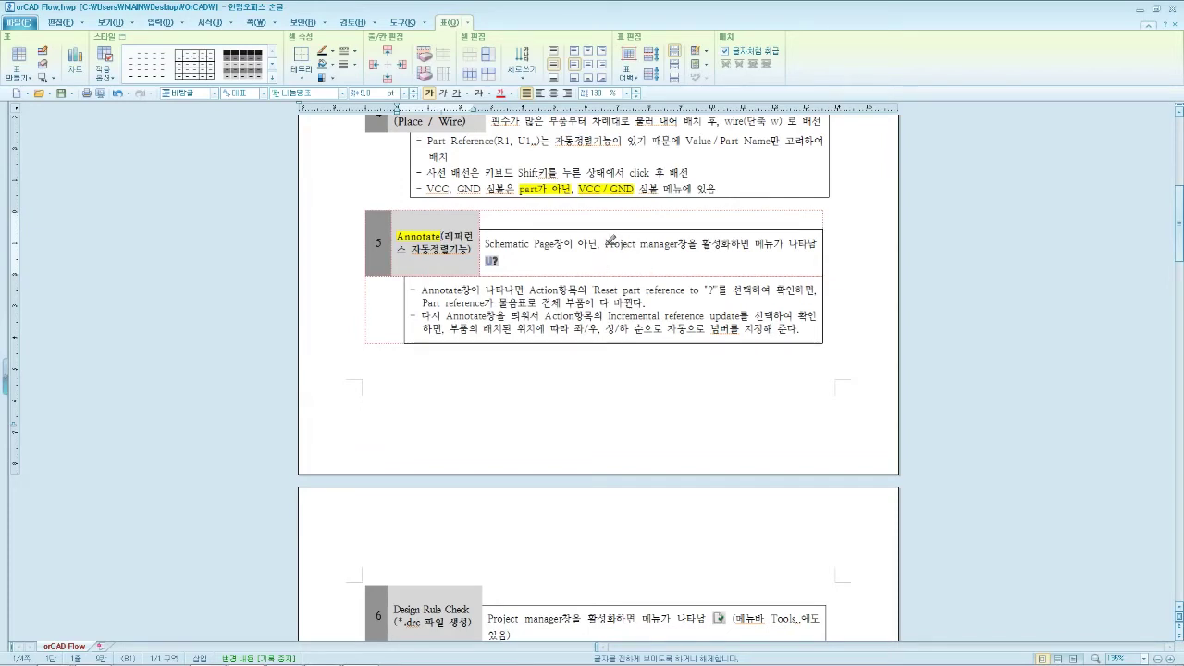
{"action": "left_click_drag", "start_coordinate": [604, 245], "coordinate": [694, 243]}
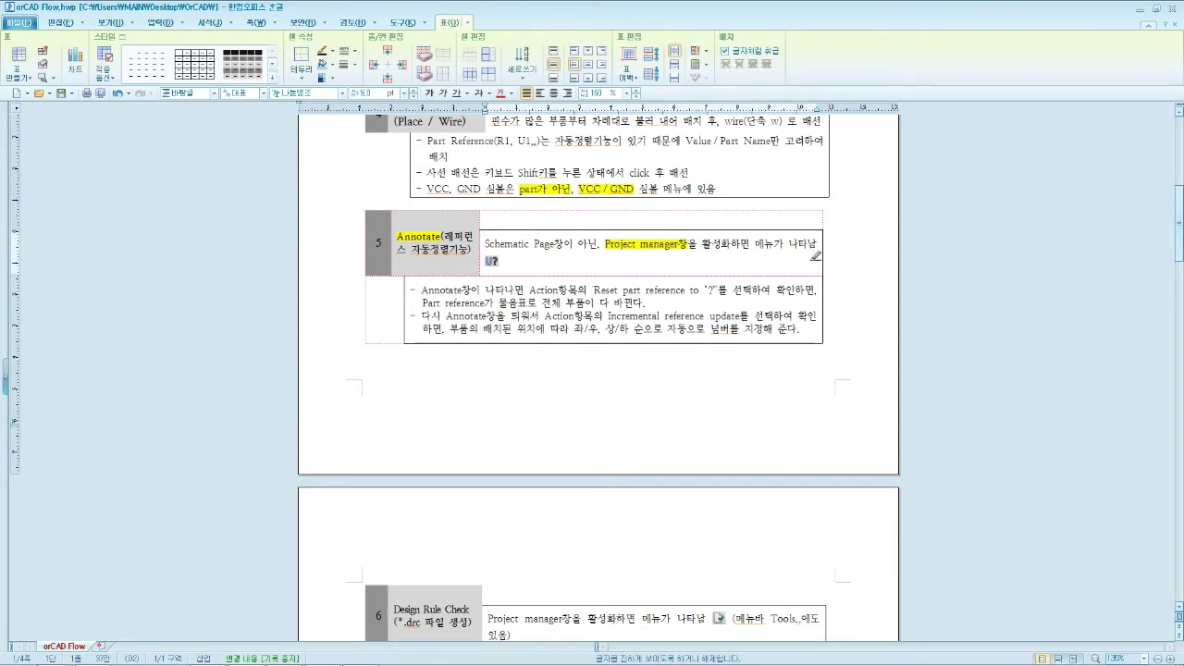
- Highlight "Design Rule Check" in the title of step 6
{"action": "scroll", "coordinate": [813, 255], "scroll_direction": "down", "scroll_amount": 8}
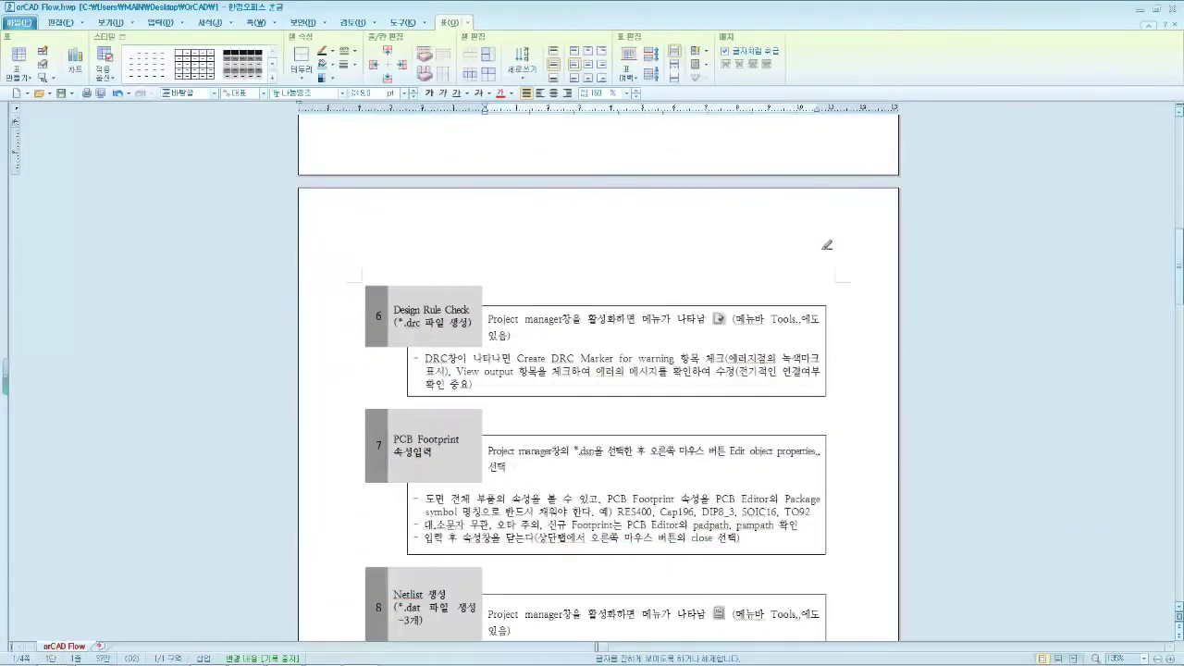
{"action": "scroll", "coordinate": [826, 237], "scroll_direction": "down", "scroll_amount": 1}
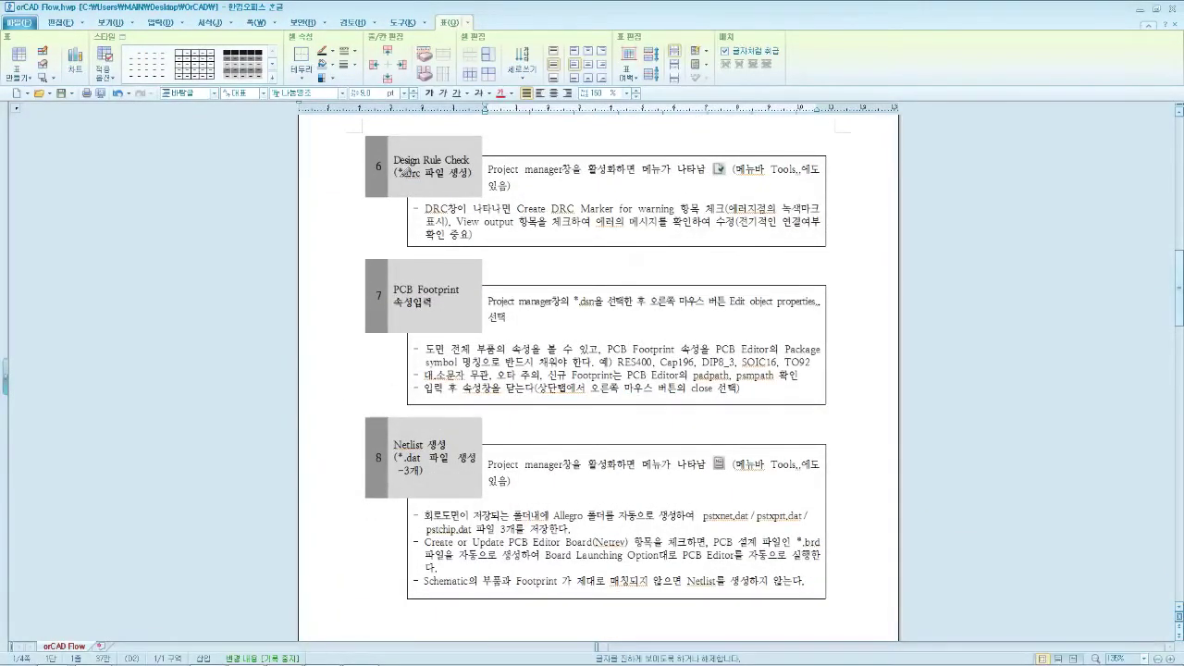
{"action": "left_click_drag", "start_coordinate": [400, 158], "coordinate": [474, 161]}
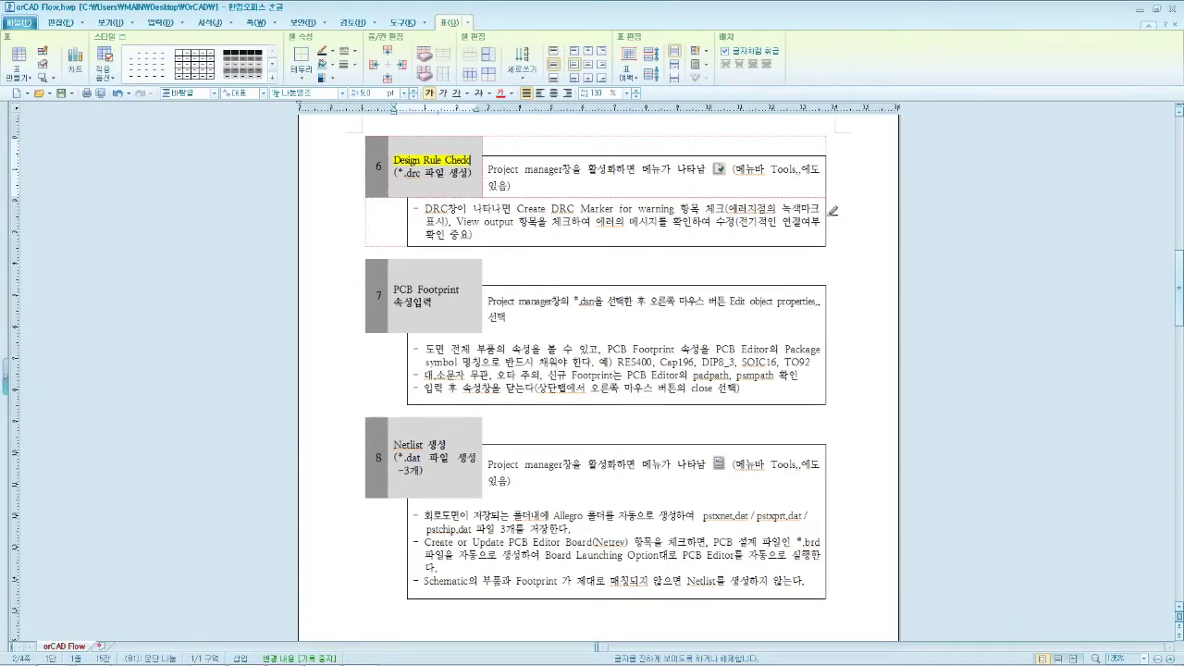
- Highlight "PCB Footprint" in the title of step 7 and the example footprint name "RES400" in its notes
{"action": "scroll", "coordinate": [699, 231], "scroll_direction": "down", "scroll_amount": 2}
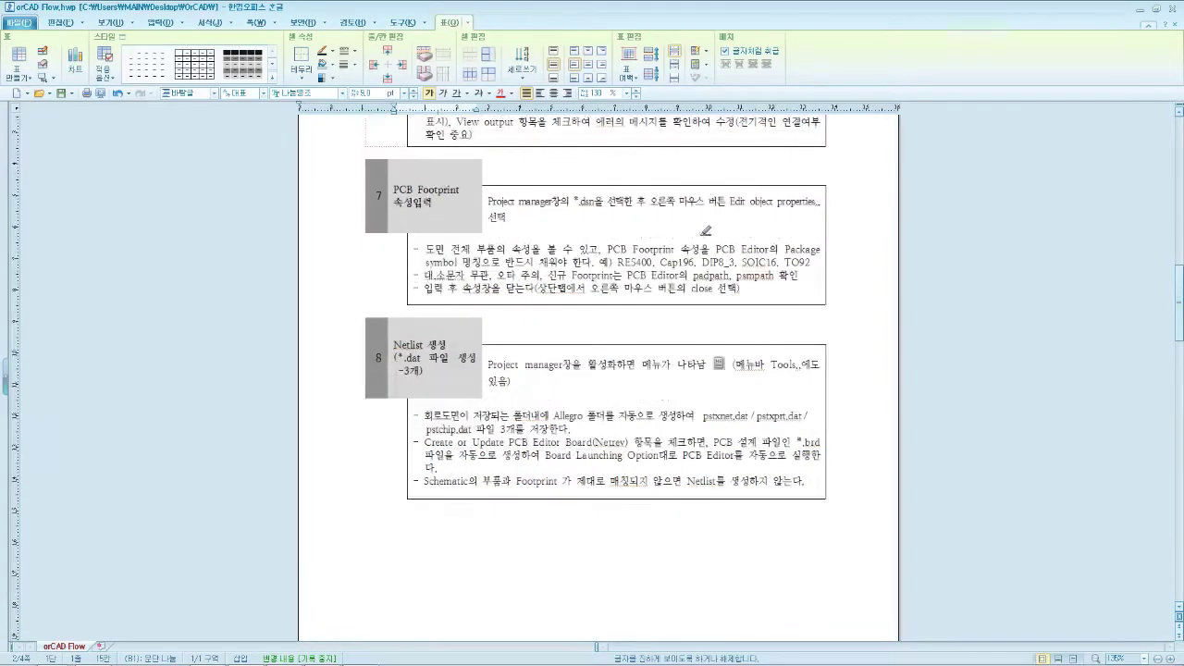
{"action": "left_click", "coordinate": [392, 191]}
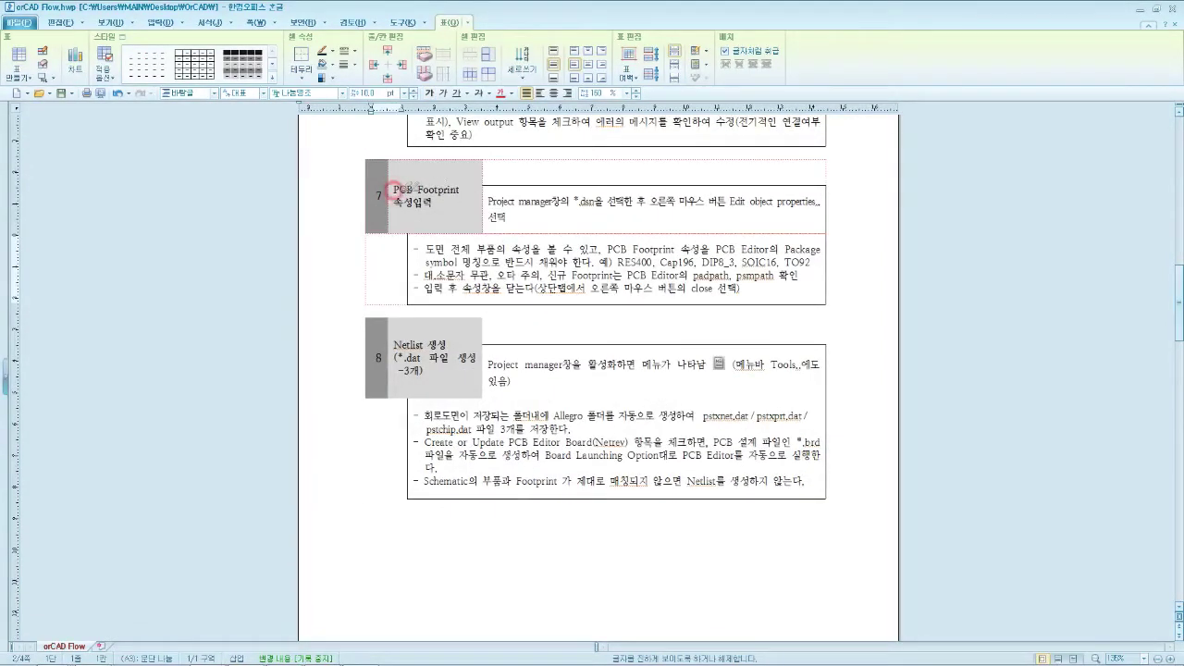
{"action": "mouse_move", "coordinate": [420, 190]}
{"action": "left_mouse_down"}
{"action": "mouse_move", "coordinate": [459, 190]}
{"action": "mouse_move", "coordinate": [394, 190]}
{"action": "left_mouse_up"}
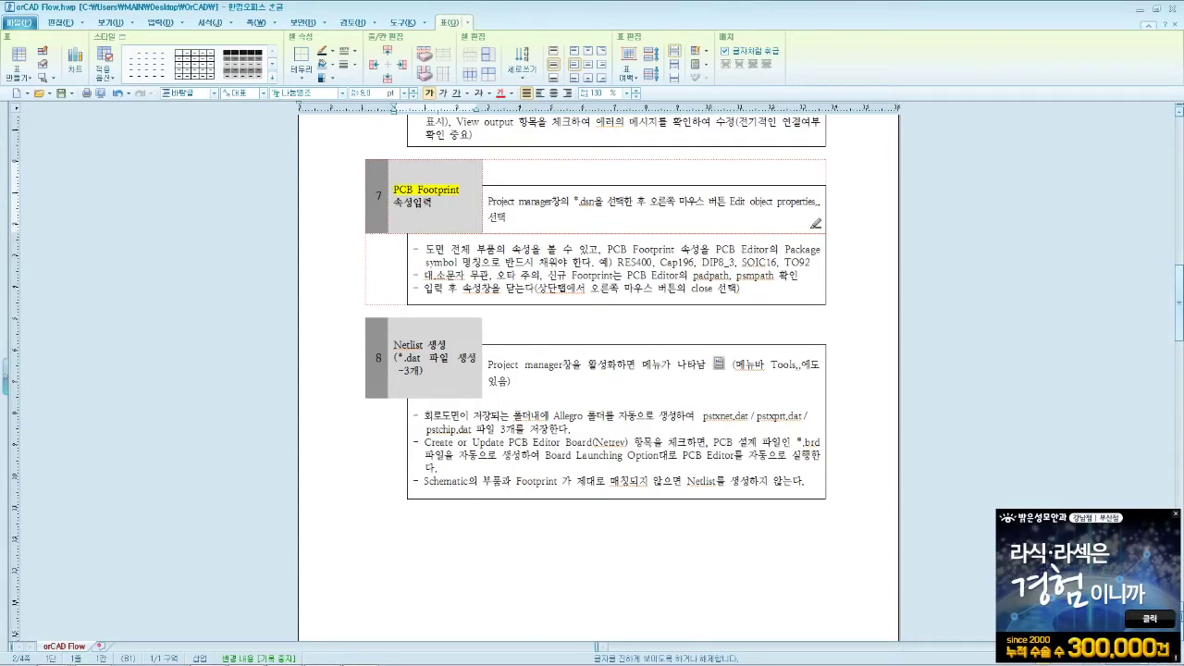
{"action": "left_click", "coordinate": [1175, 514]}
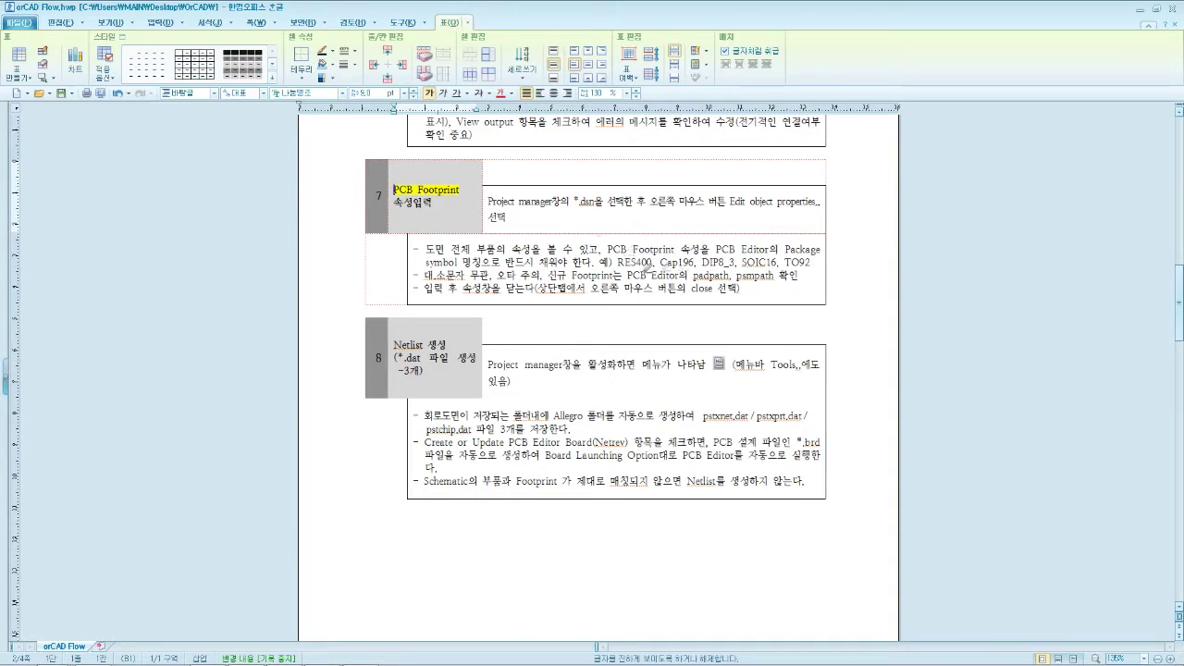
{"action": "left_click", "coordinate": [621, 263]}
{"action": "left_click_drag", "start_coordinate": [622, 263], "coordinate": [654, 264]}
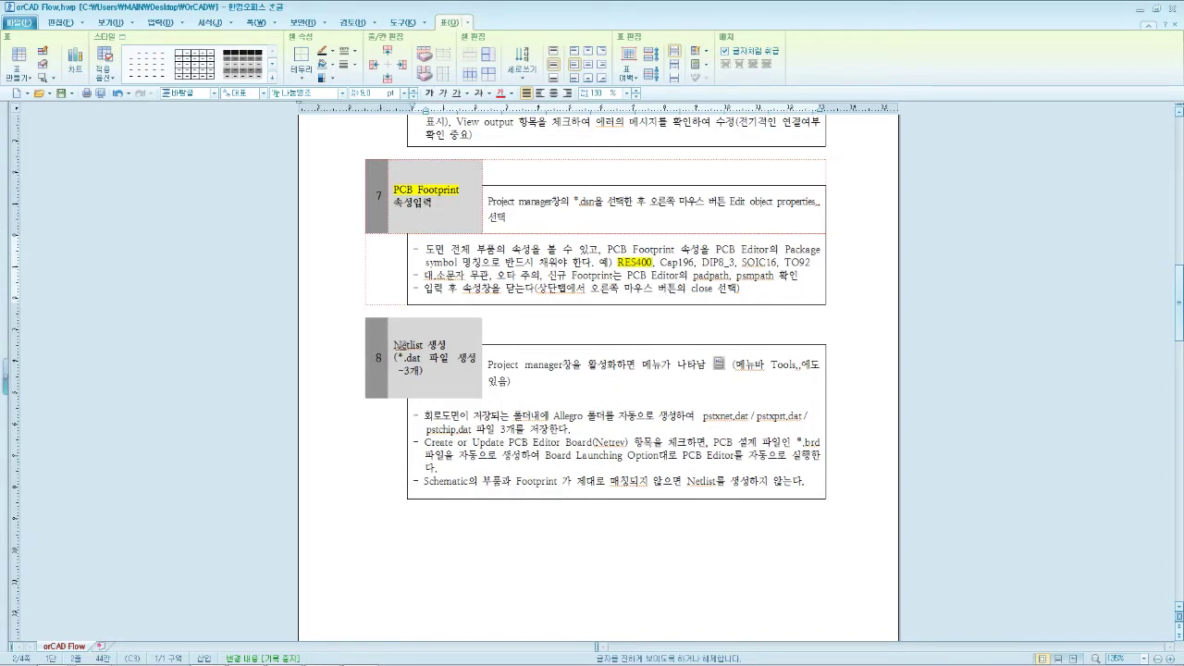
- Highlight "Netlist 생성" in the title of step 8
{"action": "left_click", "coordinate": [399, 342]}
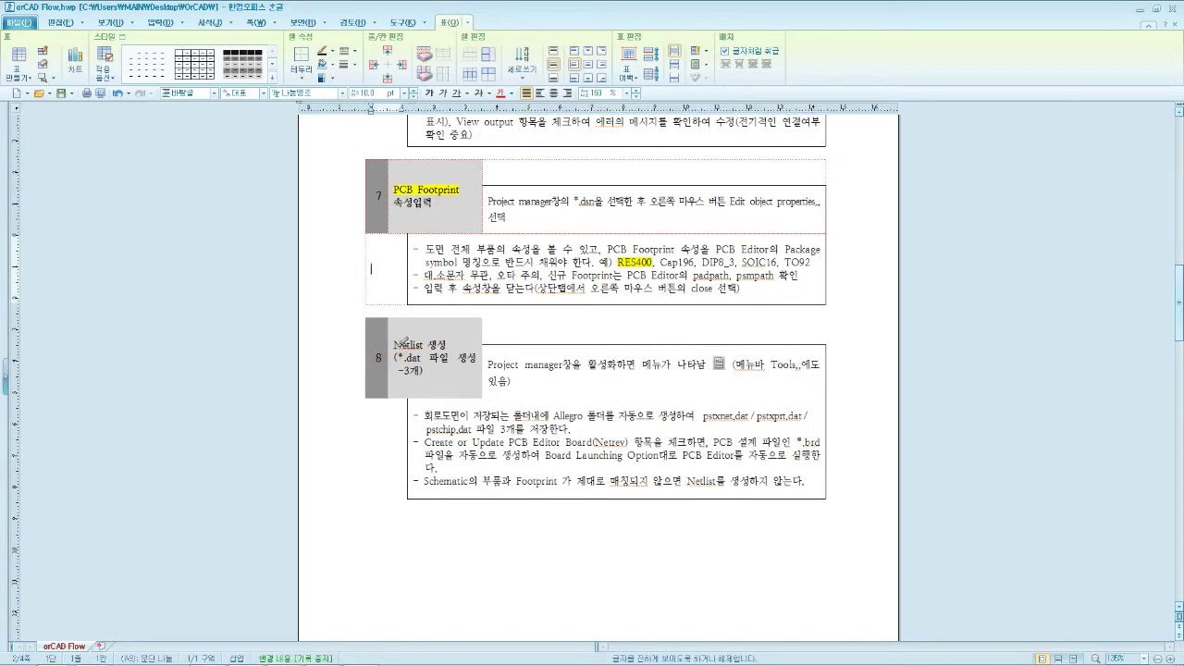
{"action": "left_click_drag", "start_coordinate": [392, 344], "coordinate": [453, 344]}
{"action": "scroll", "coordinate": [721, 328], "scroll_direction": "down", "scroll_amount": 1}
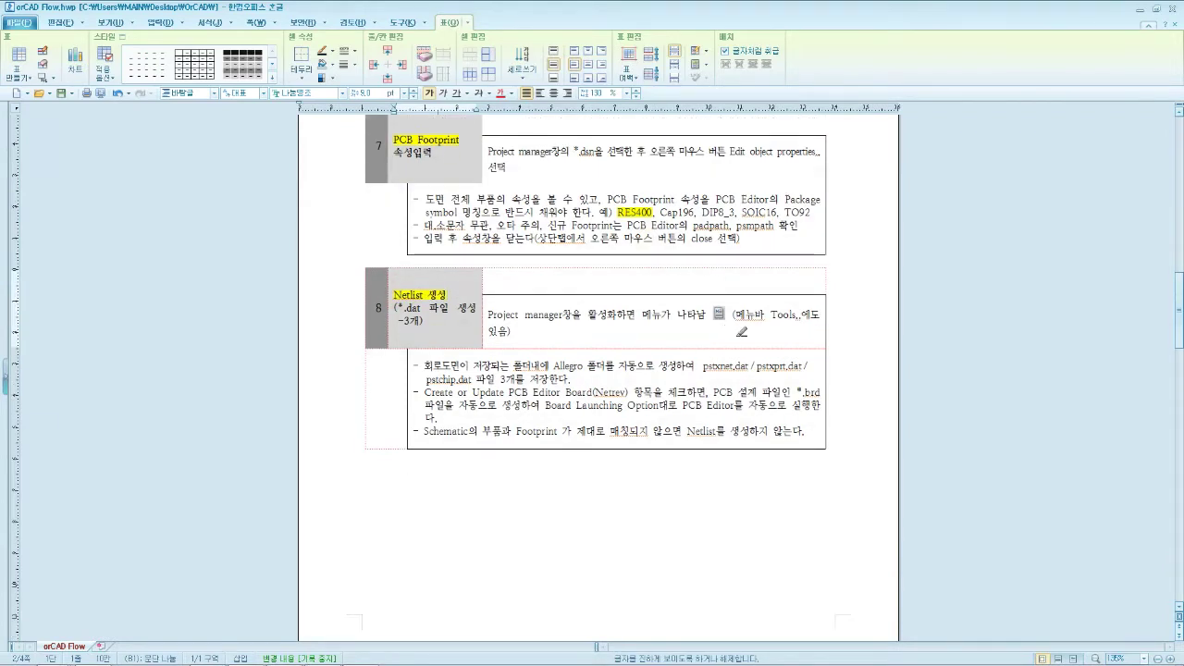
{"action": "scroll", "coordinate": [883, 334], "scroll_direction": "down", "scroll_amount": 1}
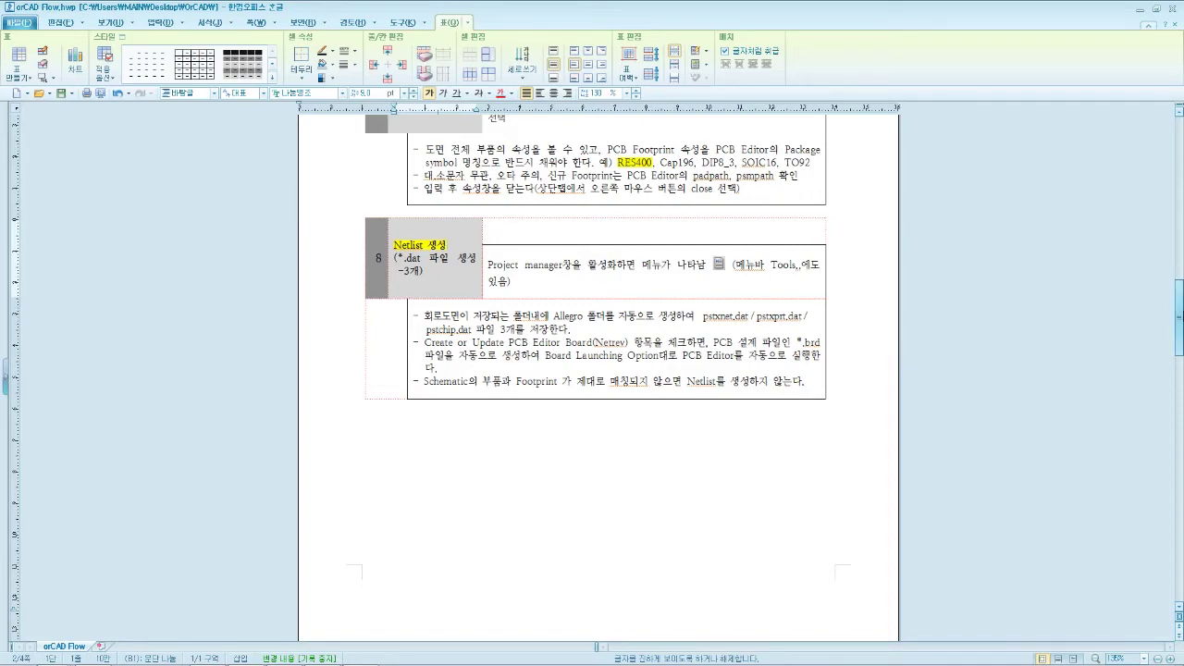
- Highlight "기본 설계 Flow" at the end of the document's first heading
{"action": "left_click_drag", "start_coordinate": [1180, 317], "coordinate": [1179, 150]}
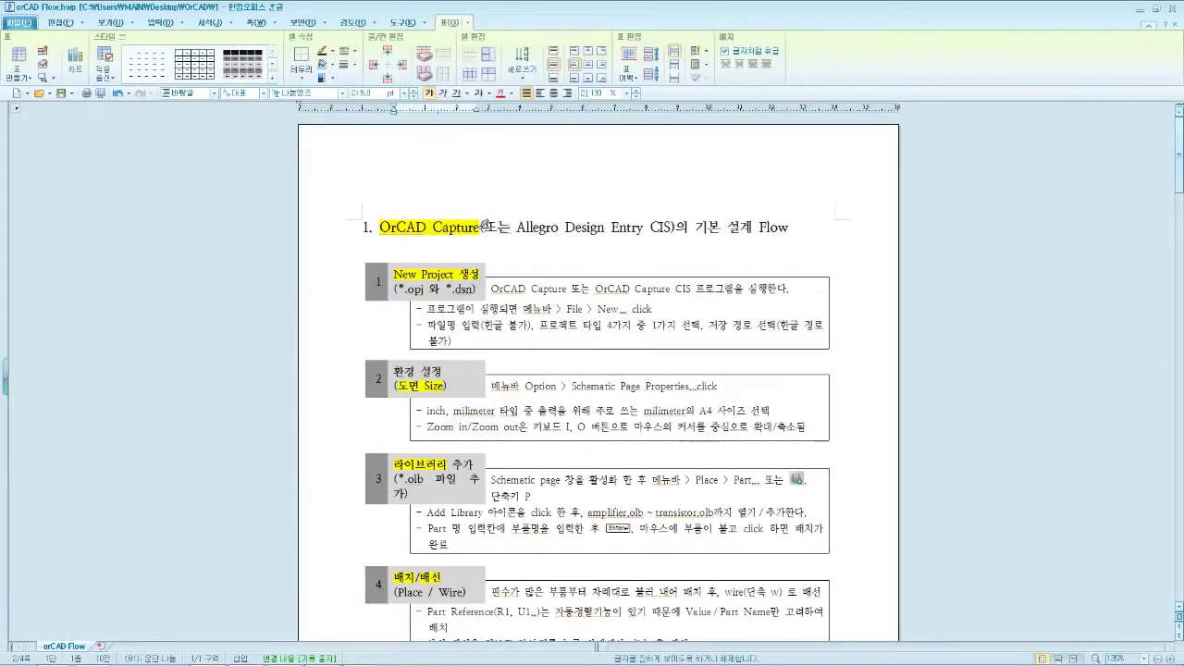
{"action": "left_click_drag", "start_coordinate": [708, 226], "coordinate": [789, 227]}
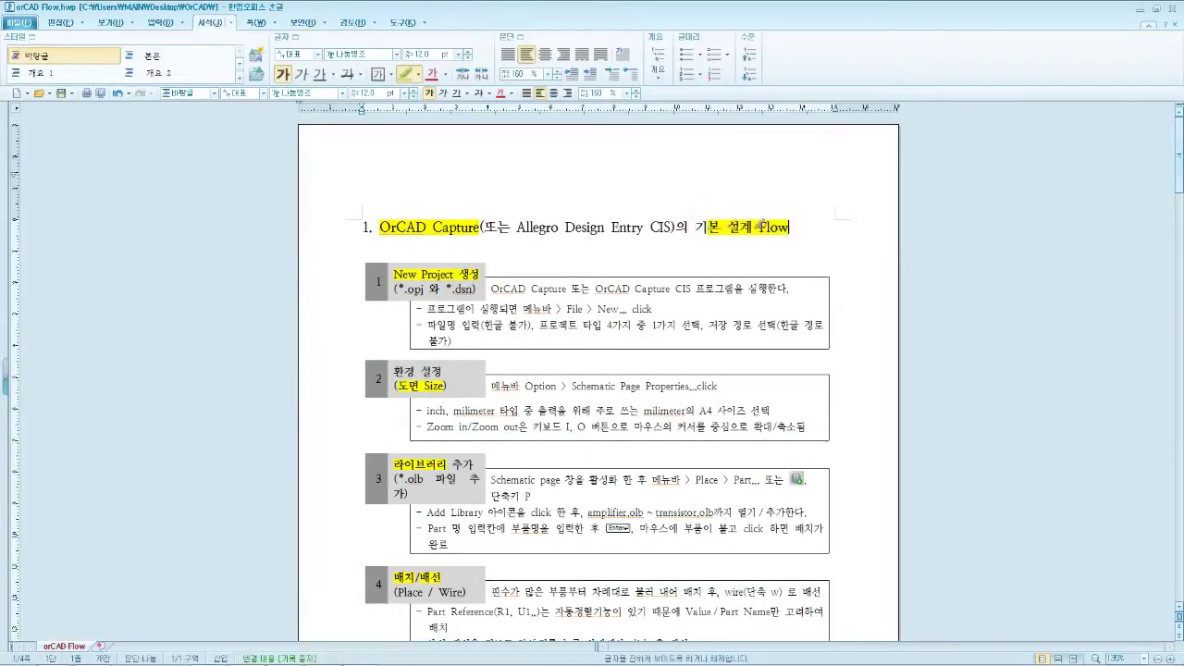
{"action": "left_click_drag", "start_coordinate": [695, 226], "coordinate": [720, 227]}
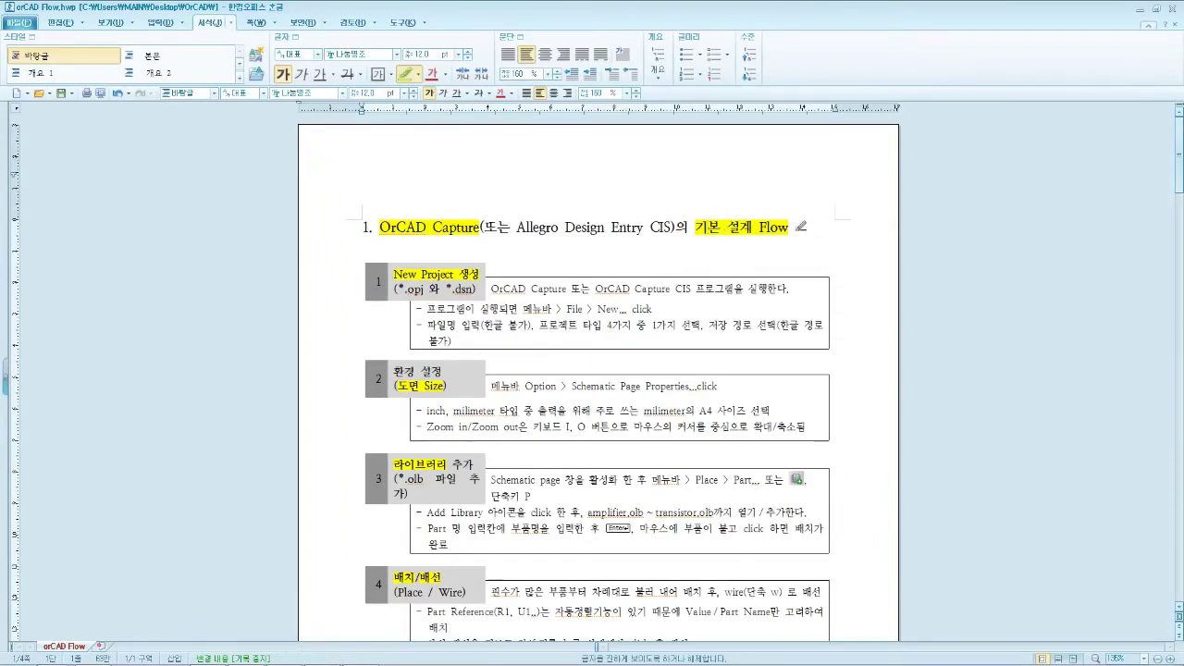
{"action": "left_click", "coordinate": [795, 228]}
- Highlight "PCB Editor" in the second heading, at the start of the OrCAD PCB Editor flow
{"action": "left_click_drag", "start_coordinate": [1178, 159], "coordinate": [1177, 375]}
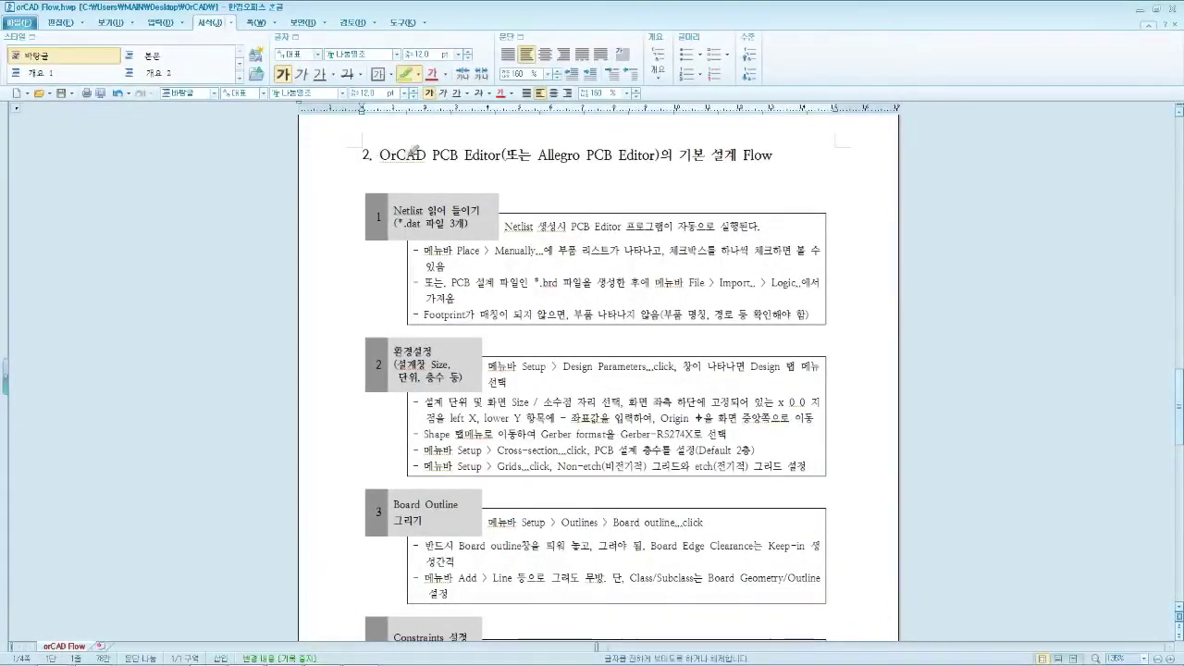
{"action": "left_click_drag", "start_coordinate": [431, 155], "coordinate": [503, 154]}
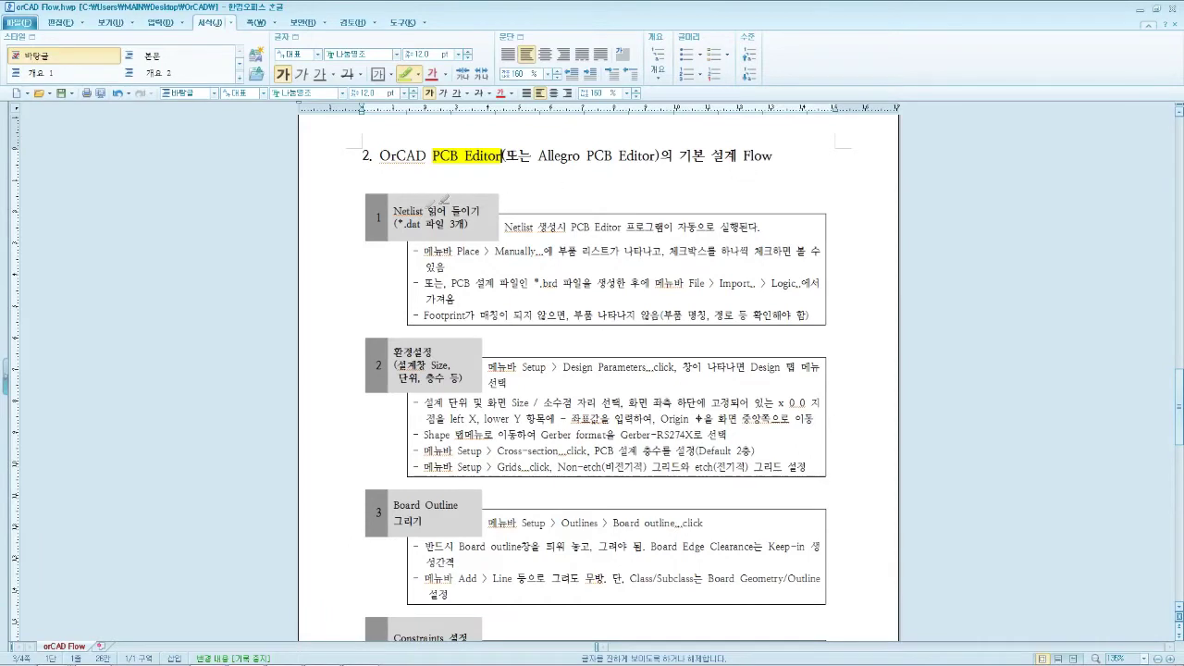
- Highlight "Netlist 읽어 들이기" in the title of PCB Editor step 1, plus "부품 리스트" and "Footprint가 매칭이 되지 않으면, 부품 나타나지 않음" in its notes
{"action": "left_click", "coordinate": [399, 209]}
{"action": "left_click_drag", "start_coordinate": [396, 211], "coordinate": [484, 211]}
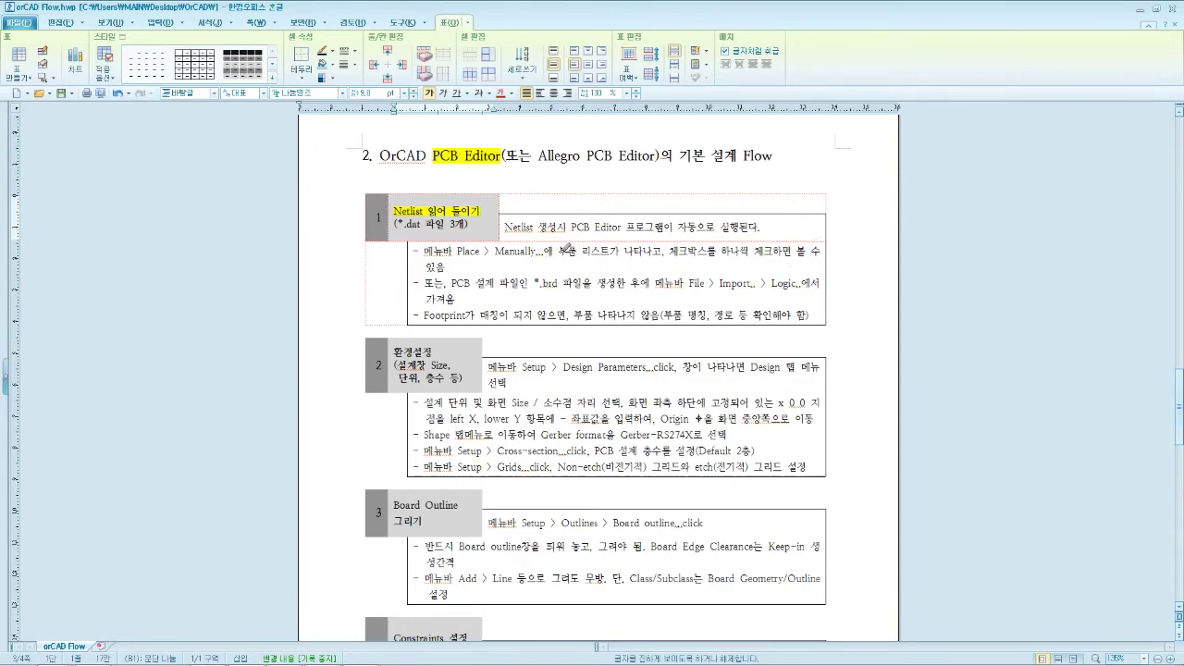
{"action": "left_click_drag", "start_coordinate": [558, 250], "coordinate": [613, 251]}
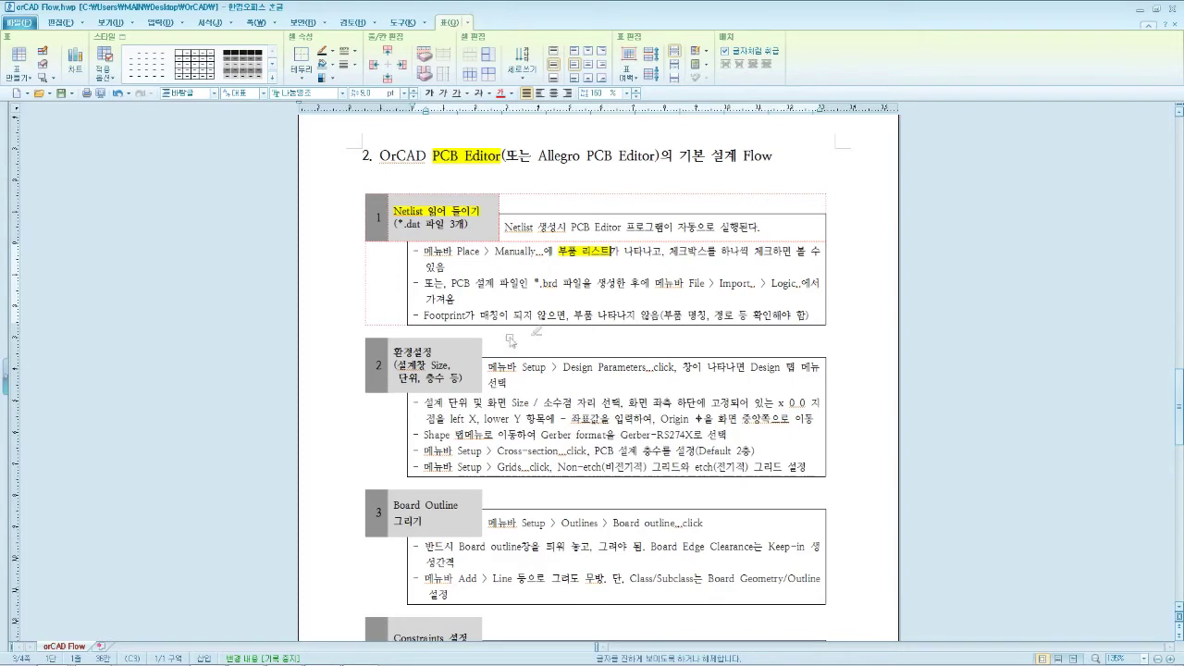
{"action": "left_click_drag", "start_coordinate": [426, 316], "coordinate": [661, 316]}
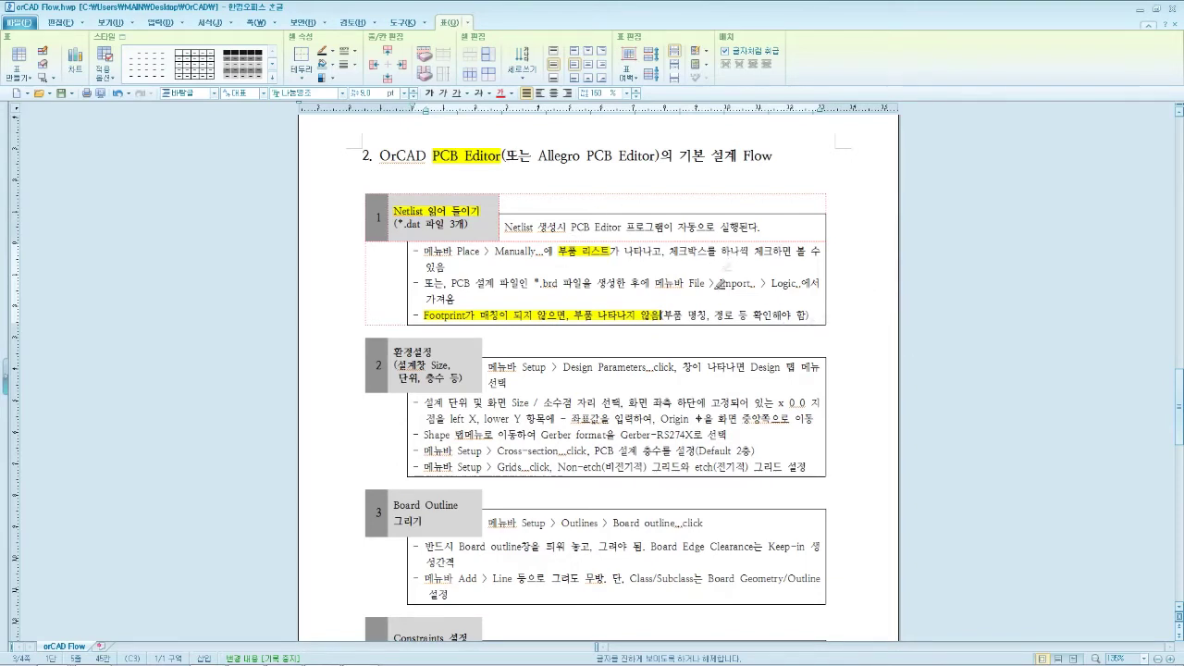
- Highlight "환경설정", "Board Outline" and "Constraints 설정" in the titles of PCB Editor steps 2, 3 and 4
{"action": "scroll", "coordinate": [600, 238], "scroll_direction": "down", "scroll_amount": 2}
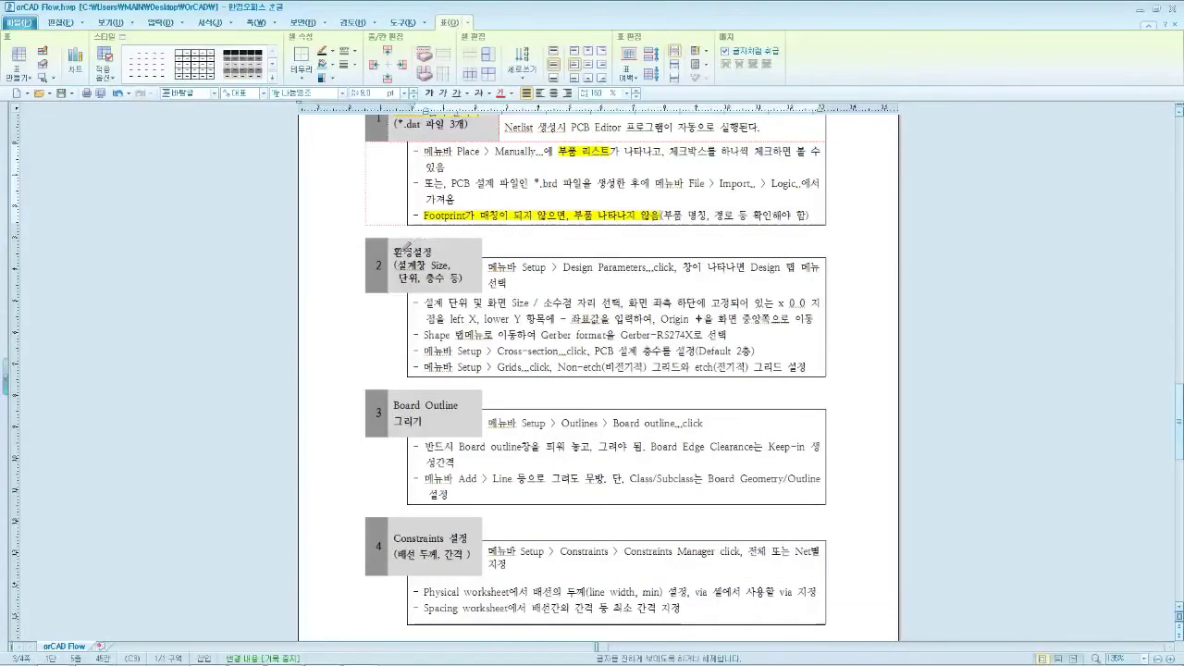
{"action": "left_click_drag", "start_coordinate": [392, 252], "coordinate": [433, 252]}
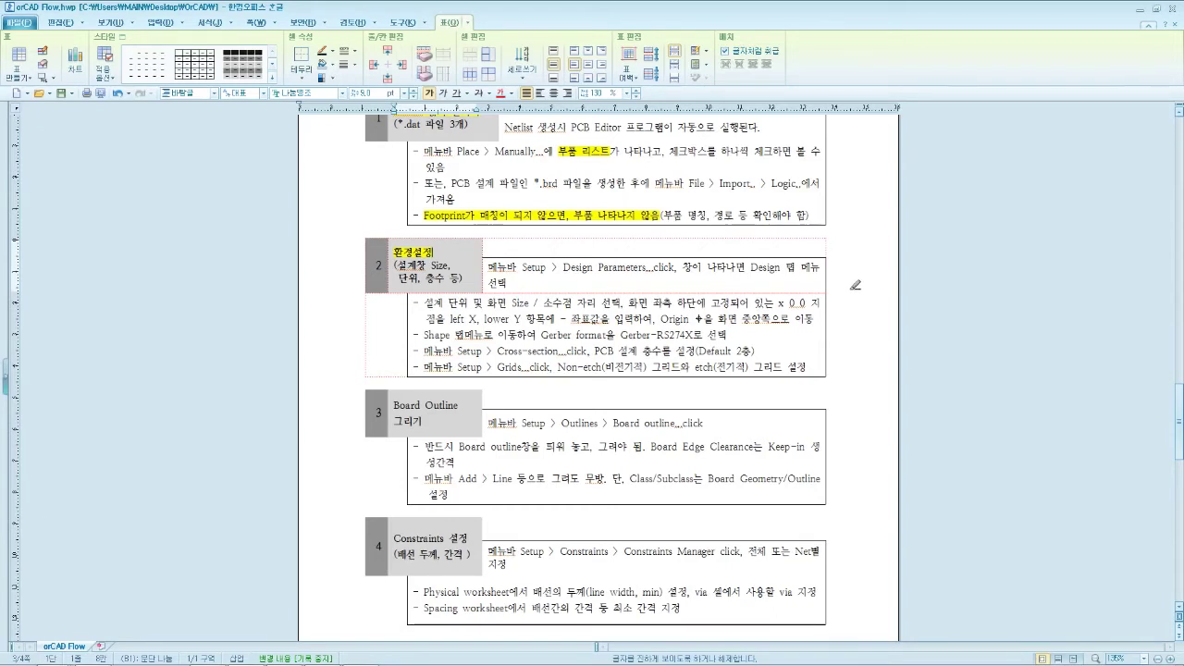
{"action": "scroll", "coordinate": [855, 285], "scroll_direction": "down", "scroll_amount": 3}
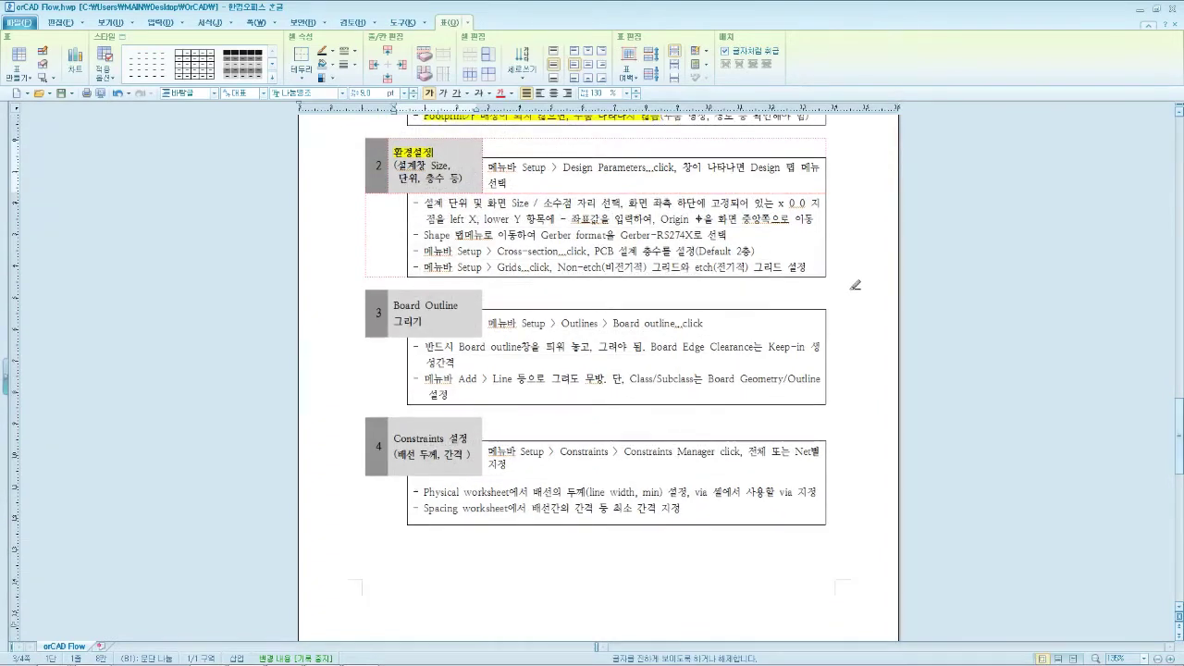
{"action": "left_click", "coordinate": [399, 301]}
{"action": "left_click", "coordinate": [400, 299]}
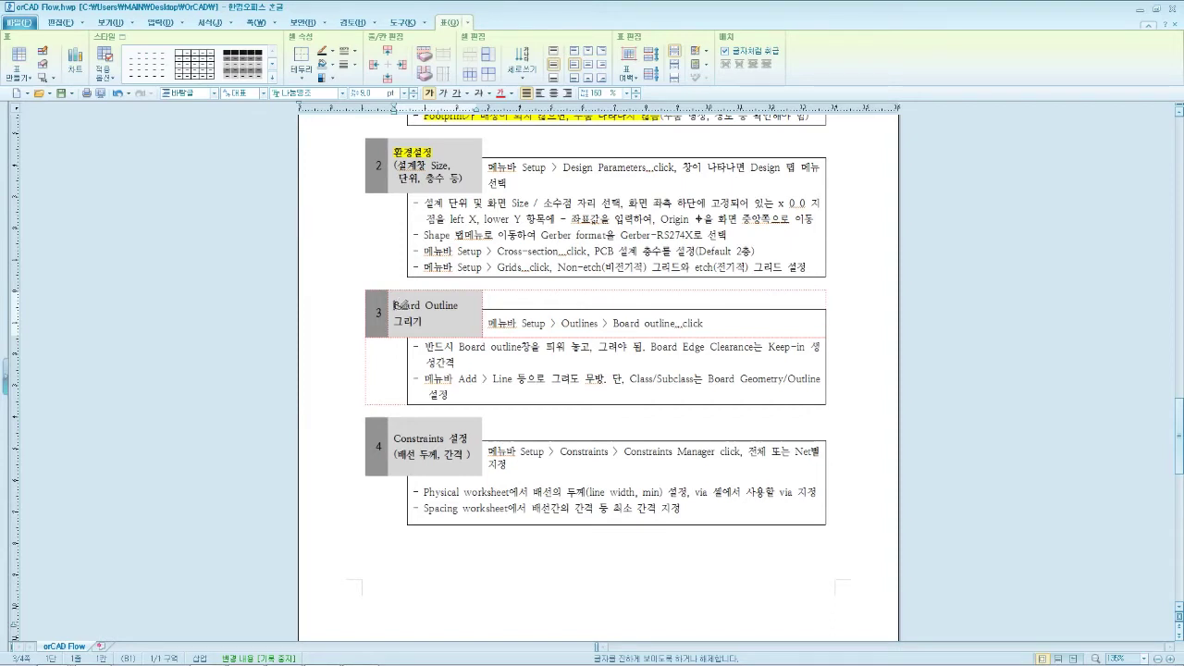
{"action": "left_click", "coordinate": [449, 301]}
{"action": "left_click", "coordinate": [461, 306]}
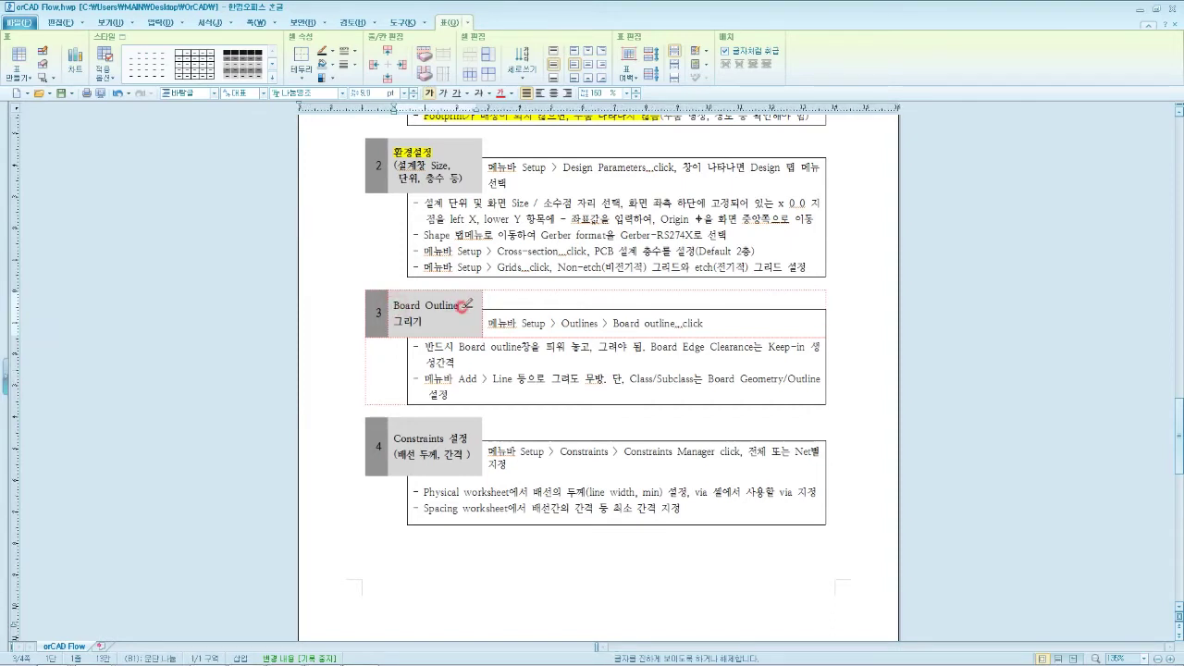
{"action": "left_click_drag", "start_coordinate": [460, 307], "coordinate": [394, 305]}
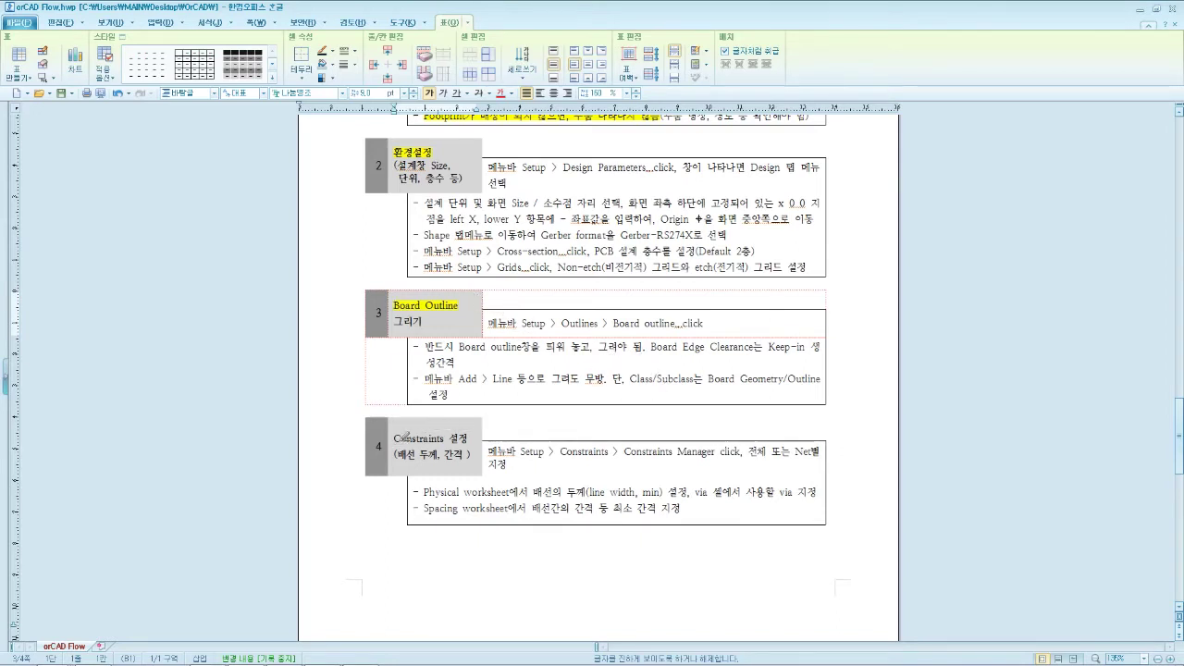
{"action": "left_click_drag", "start_coordinate": [409, 437], "coordinate": [470, 439]}
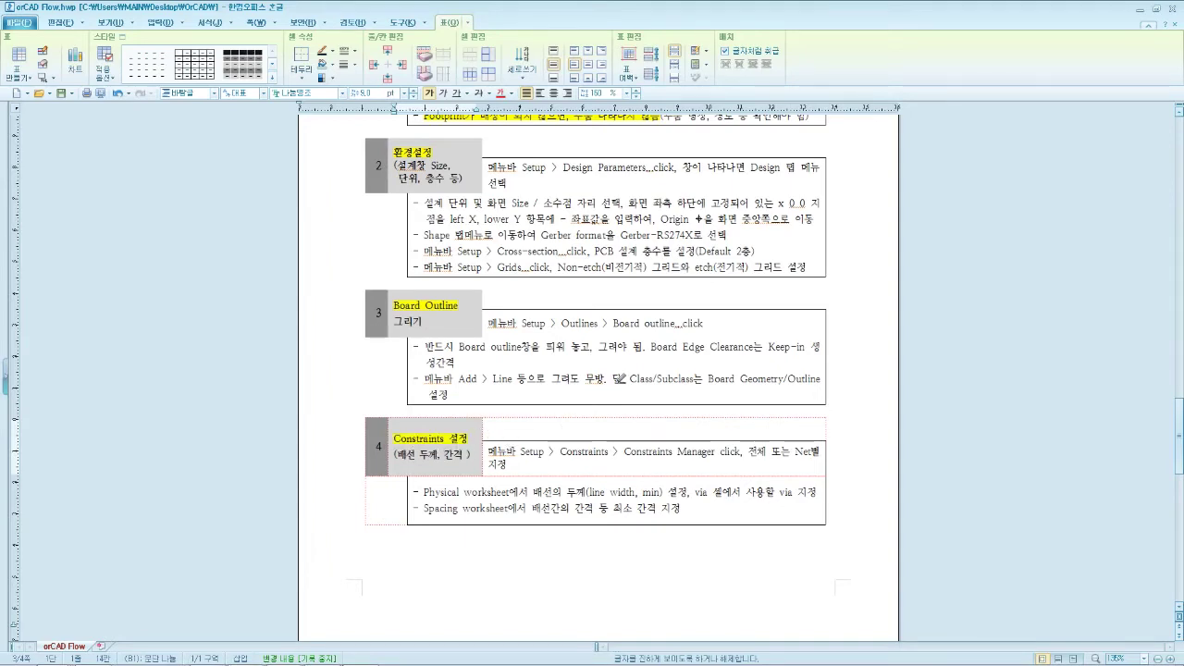
- Highlight "배치/배선" and "기구홀" in the title of PCB Editor step 5
{"action": "scroll", "coordinate": [610, 389], "scroll_direction": "down", "scroll_amount": 1}
{"action": "scroll", "coordinate": [742, 310], "scroll_direction": "down", "scroll_amount": 1}
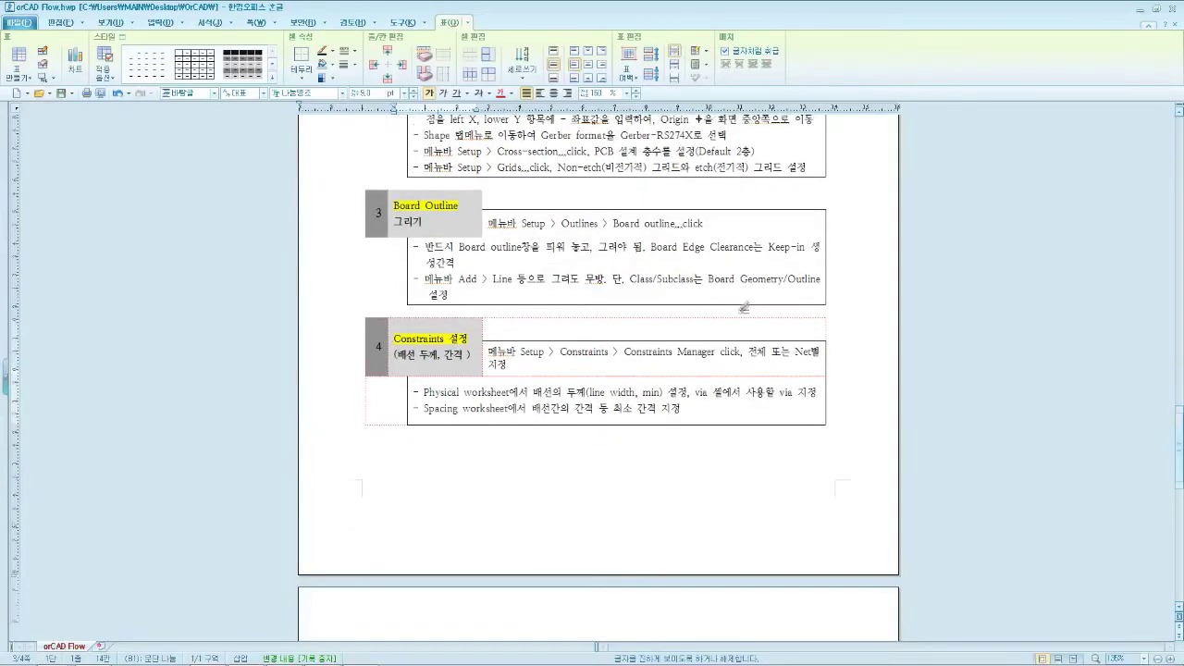
{"action": "scroll", "coordinate": [769, 269], "scroll_direction": "down", "scroll_amount": 1}
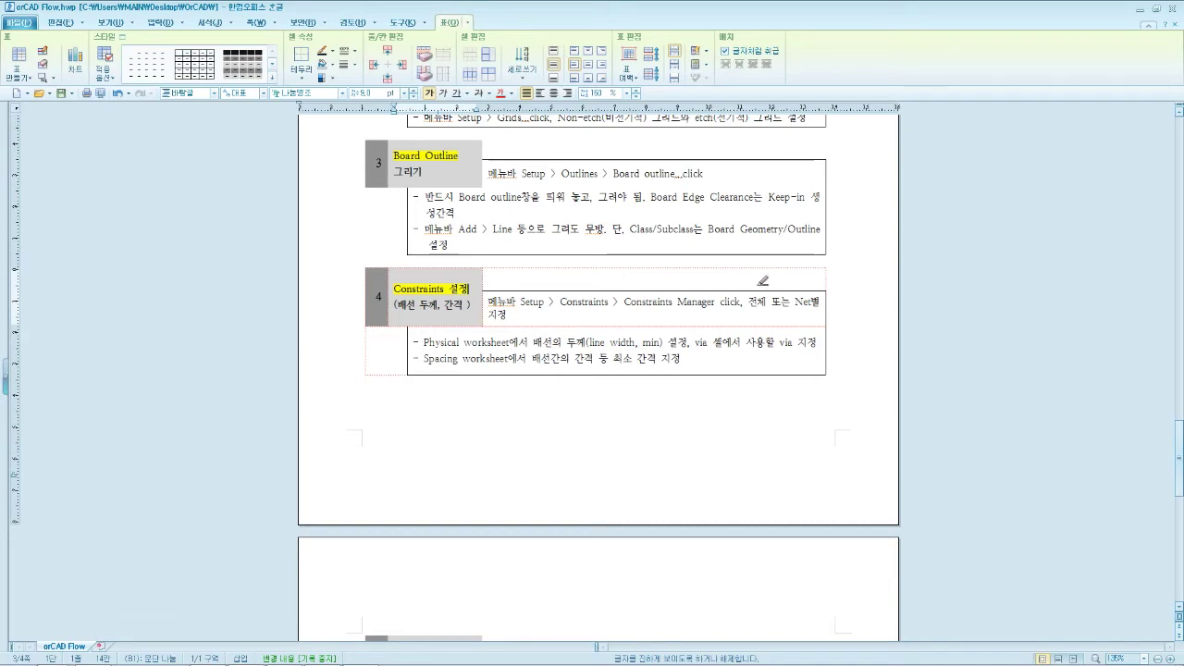
{"action": "scroll", "coordinate": [760, 278], "scroll_direction": "down", "scroll_amount": 3}
{"action": "scroll", "coordinate": [759, 277], "scroll_direction": "down", "scroll_amount": 9}
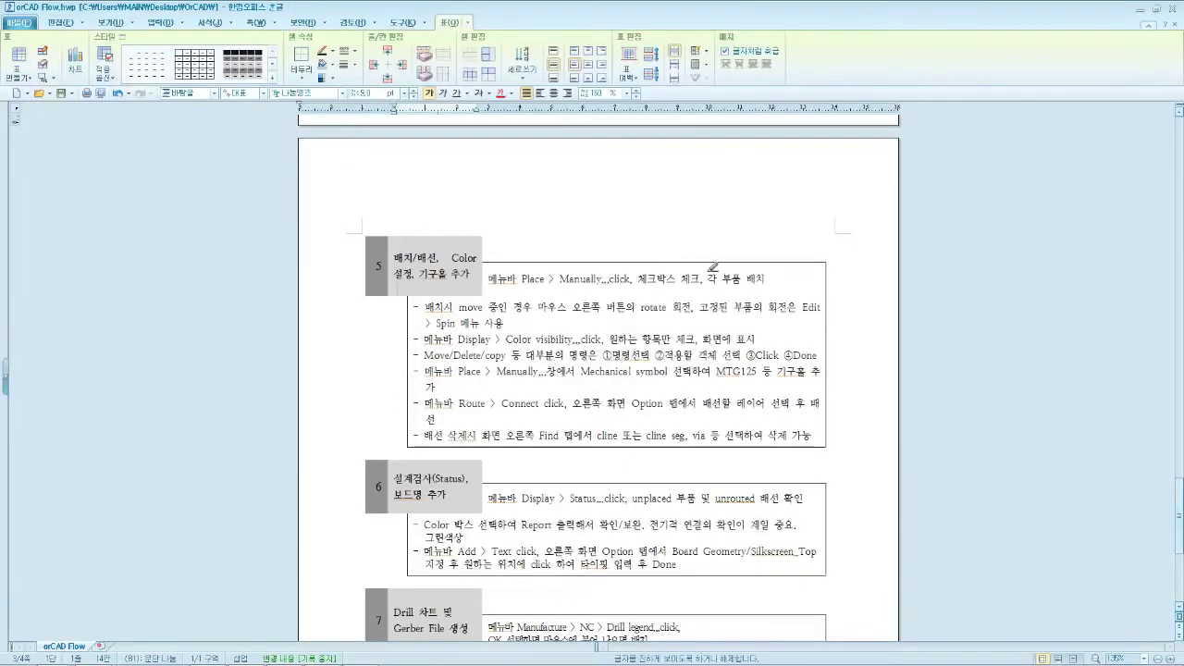
{"action": "scroll", "coordinate": [713, 266], "scroll_direction": "down", "scroll_amount": 3}
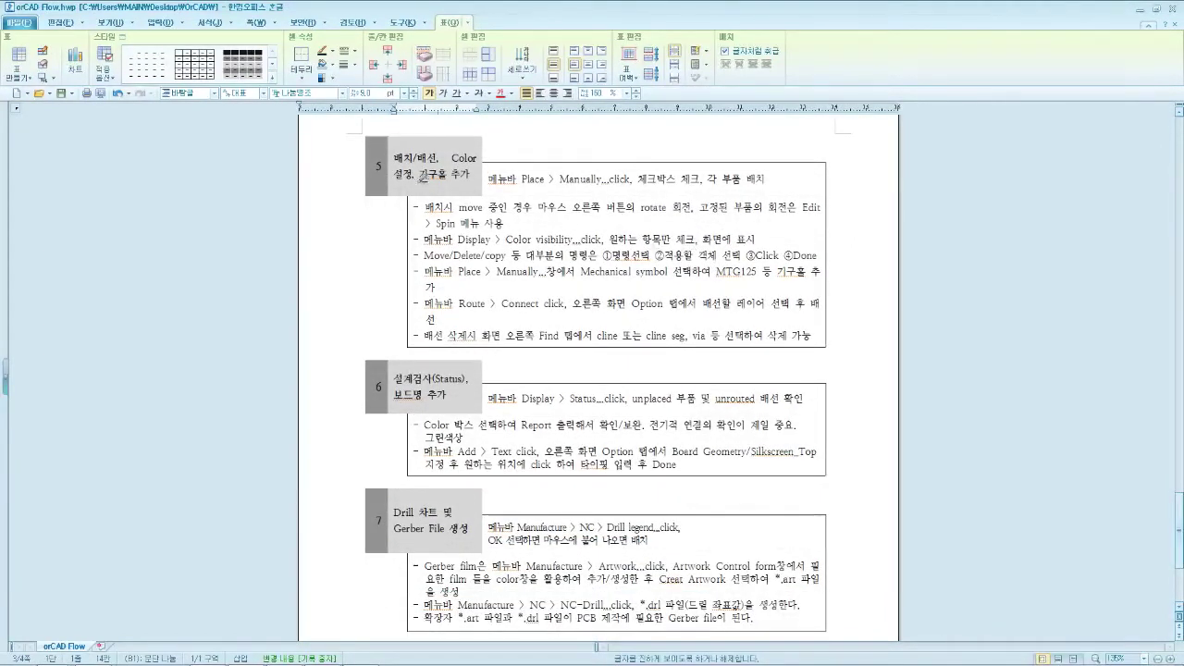
{"action": "left_click", "coordinate": [393, 155]}
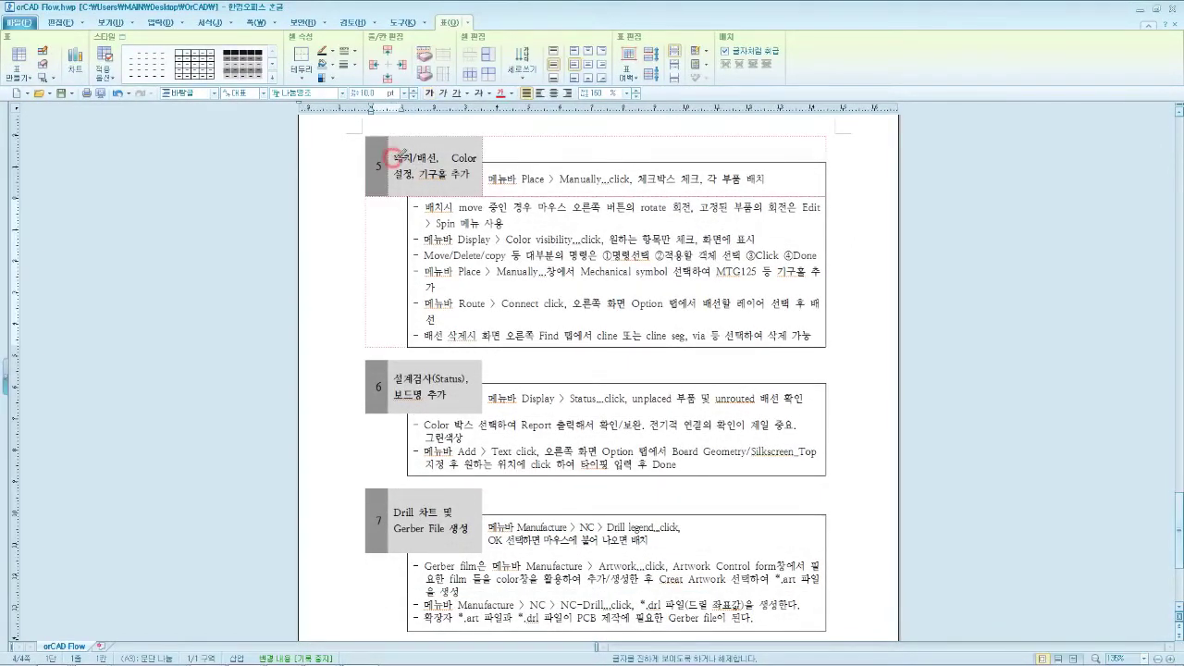
{"action": "left_click", "coordinate": [399, 154]}
{"action": "left_click_drag", "start_coordinate": [395, 158], "coordinate": [435, 156]}
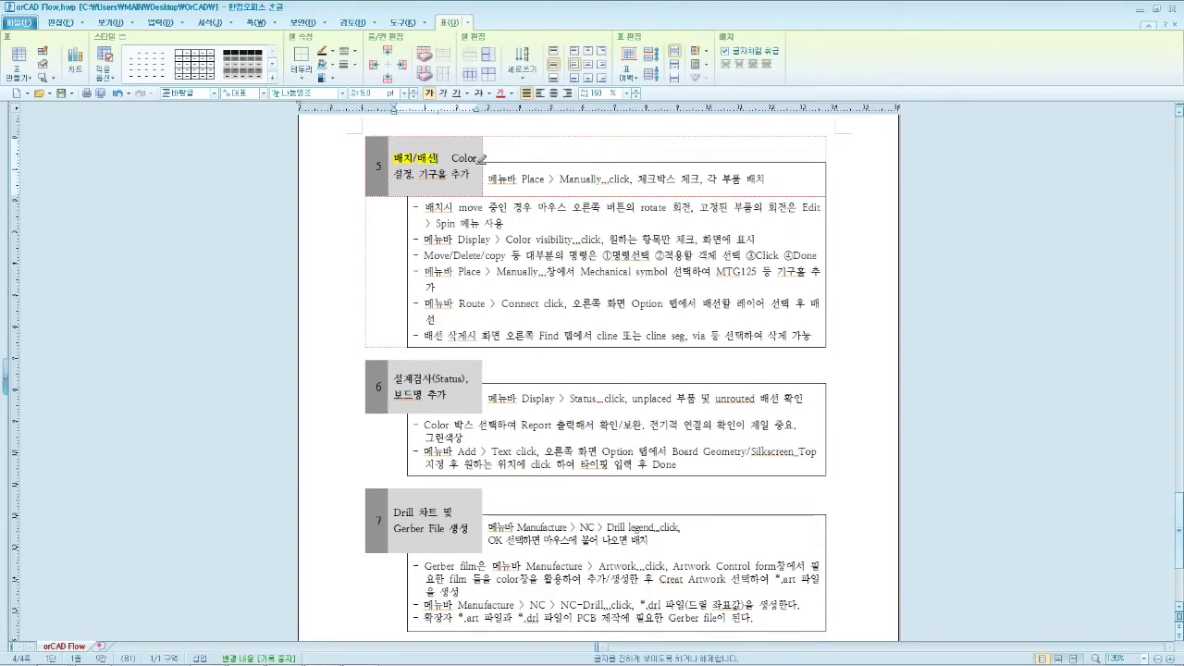
{"action": "left_click_drag", "start_coordinate": [418, 176], "coordinate": [451, 173]}
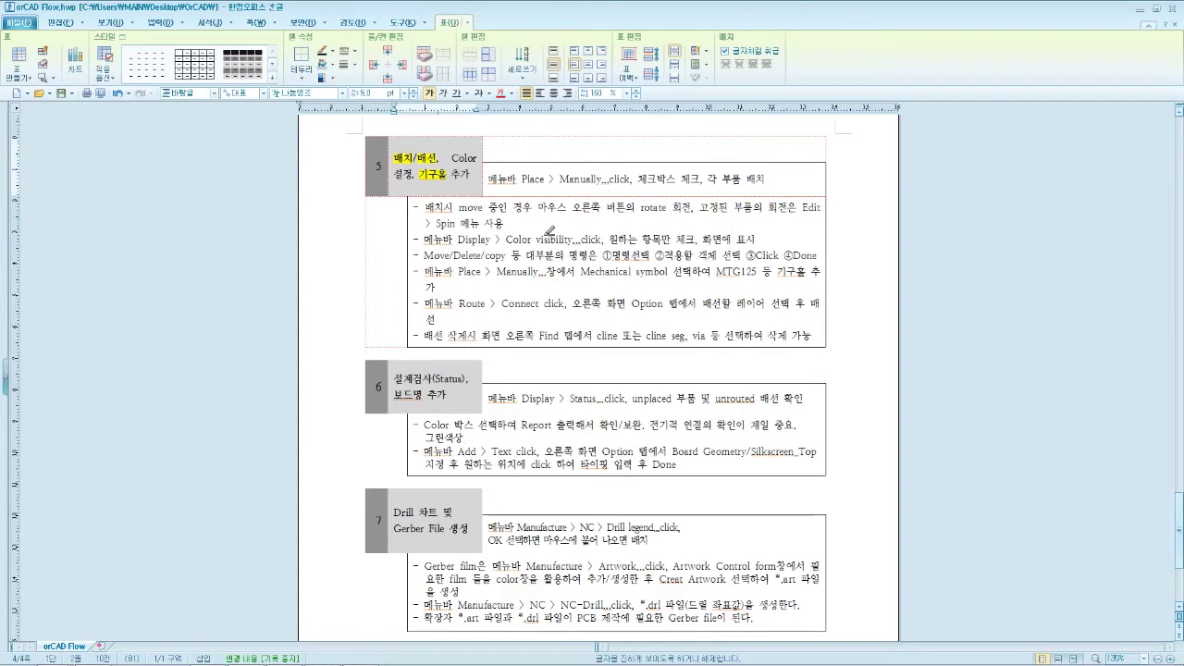
- Highlight "설계검사" and "Status" in the title of PCB Editor step 6
{"action": "scroll", "coordinate": [569, 195], "scroll_direction": "down", "scroll_amount": 3}
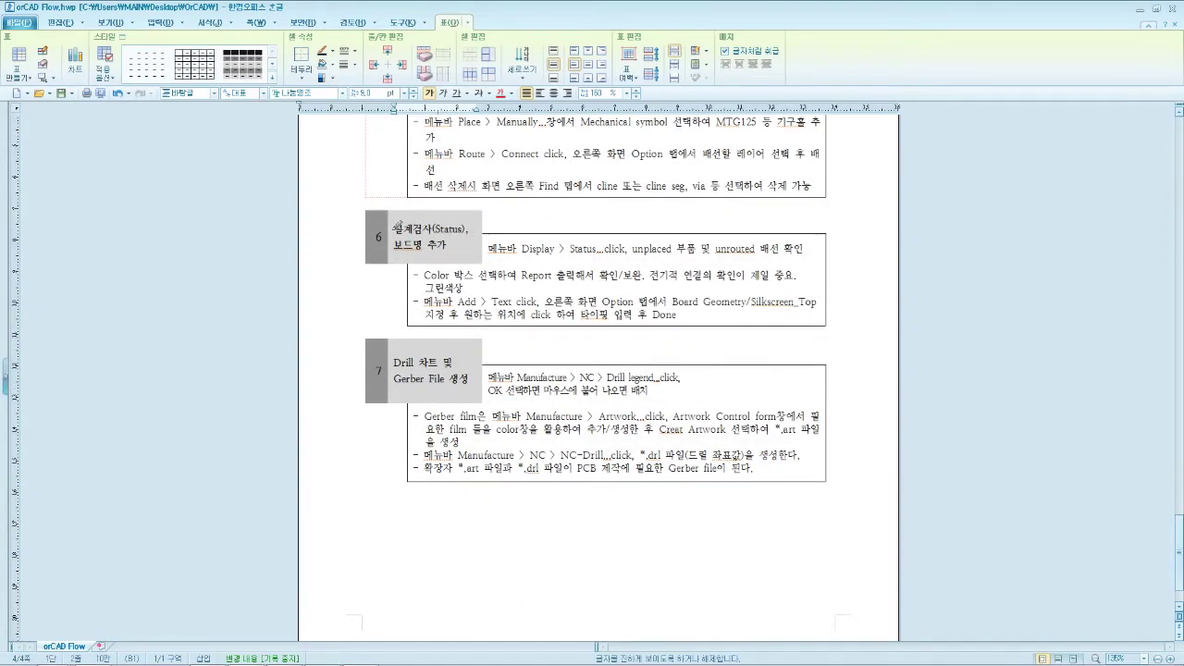
{"action": "left_click_drag", "start_coordinate": [394, 228], "coordinate": [431, 227]}
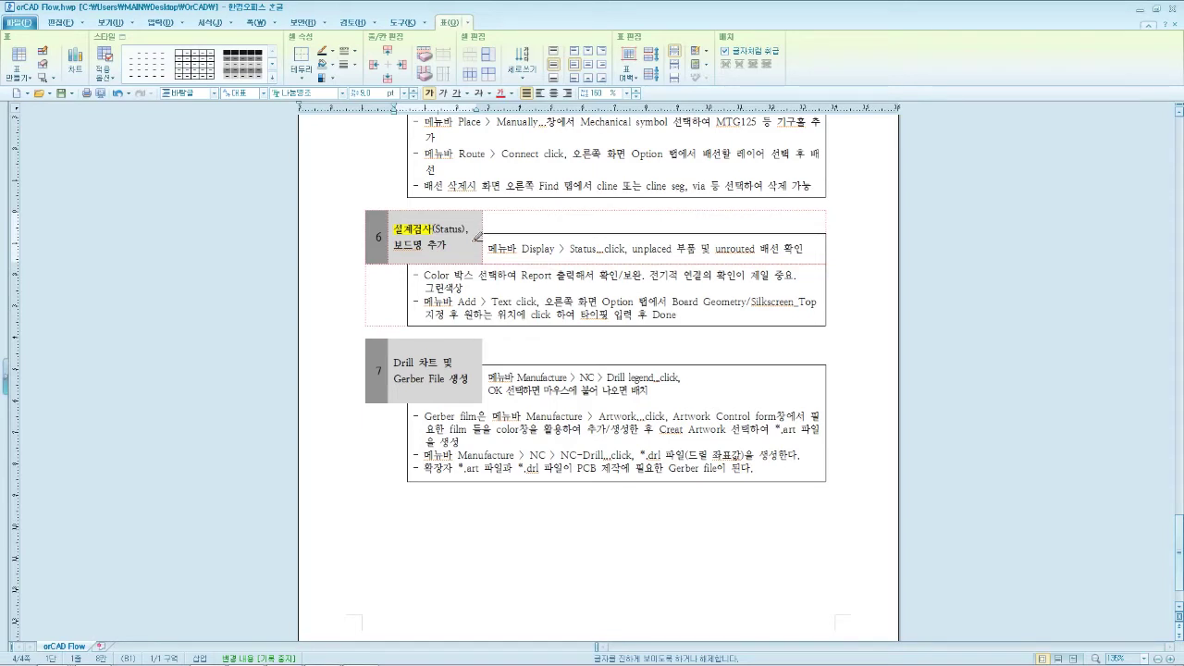
{"action": "left_click_drag", "start_coordinate": [436, 228], "coordinate": [465, 229]}
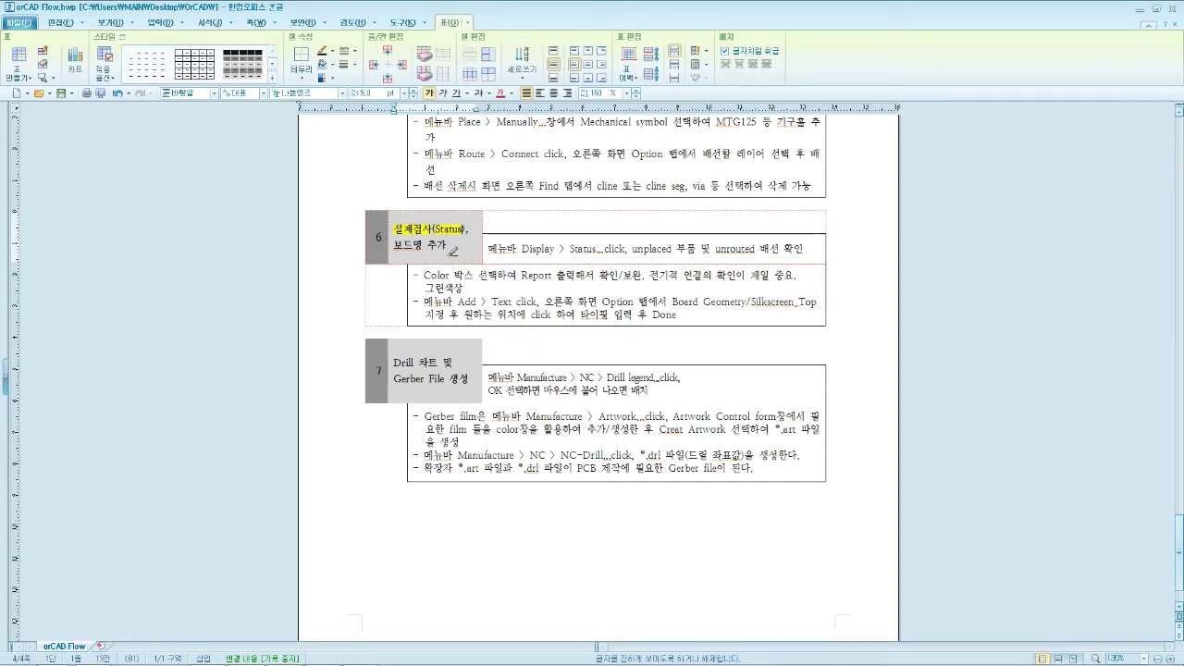
- Highlight the step 7 title "Drill 차트 및 Gerber File 생성" and ".art 파일" in its notes
{"action": "scroll", "coordinate": [458, 296], "scroll_direction": "down", "scroll_amount": 1}
{"action": "left_click", "coordinate": [396, 314]}
{"action": "mouse_move", "coordinate": [396, 313]}
{"action": "left_mouse_down"}
{"action": "mouse_move", "coordinate": [455, 313]}
{"action": "mouse_move", "coordinate": [418, 329]}
{"action": "mouse_move", "coordinate": [480, 329]}
{"action": "left_mouse_up"}
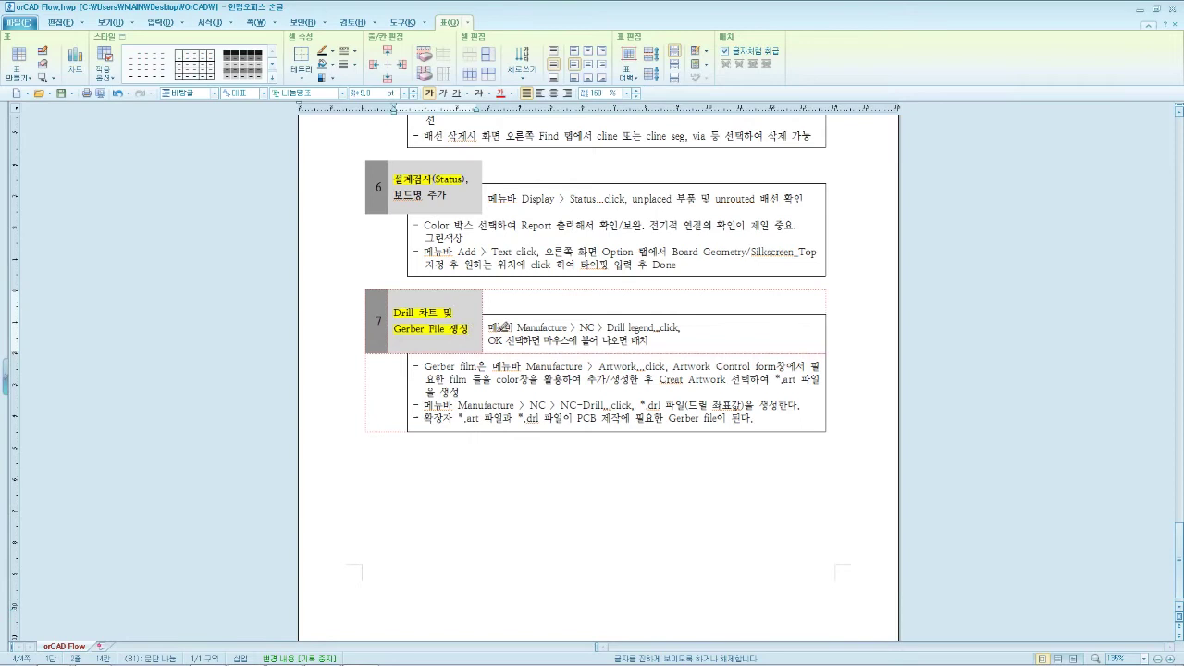
{"action": "scroll", "coordinate": [503, 327], "scroll_direction": "down", "scroll_amount": 1}
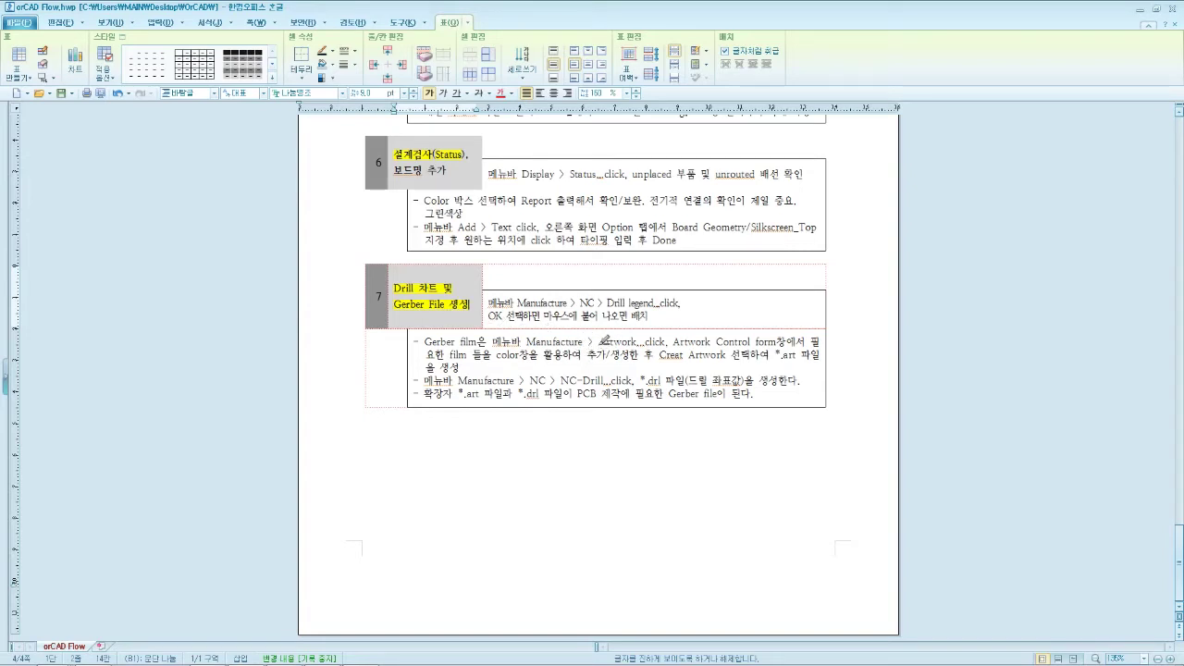
{"action": "left_click_drag", "start_coordinate": [782, 355], "coordinate": [826, 355]}
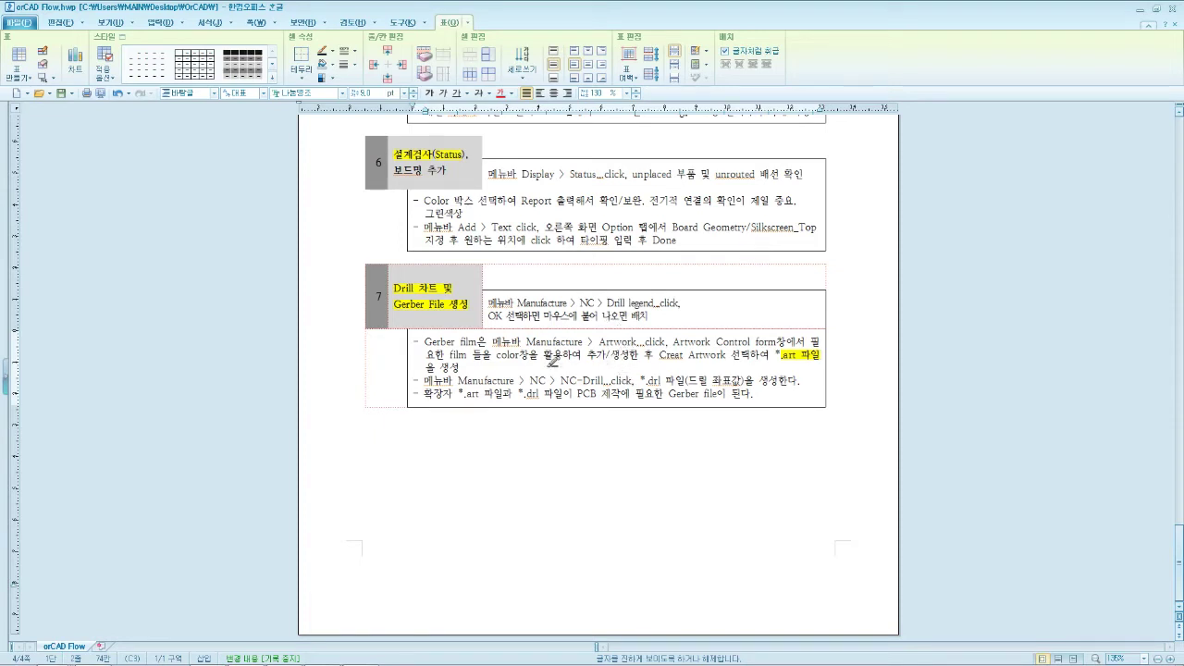
- Switch to OrCAD Capture, where the schematic is open, and maximize its window
{"action": "mouse_move", "coordinate": [307, 661]}
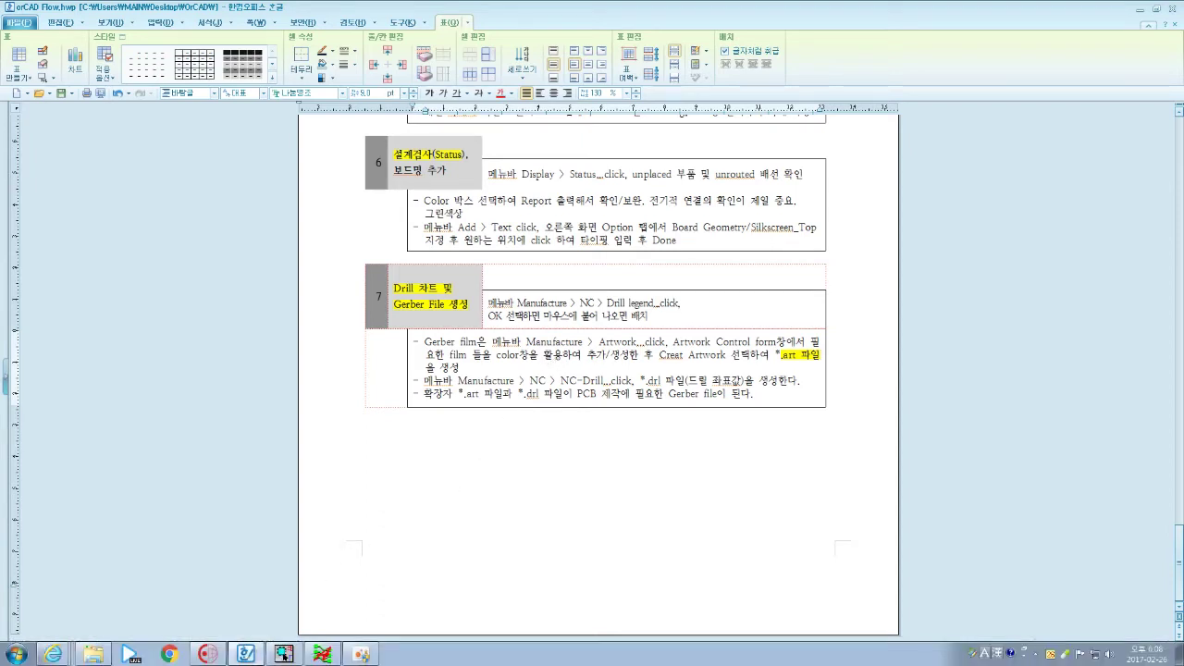
{"action": "left_click", "coordinate": [287, 653]}
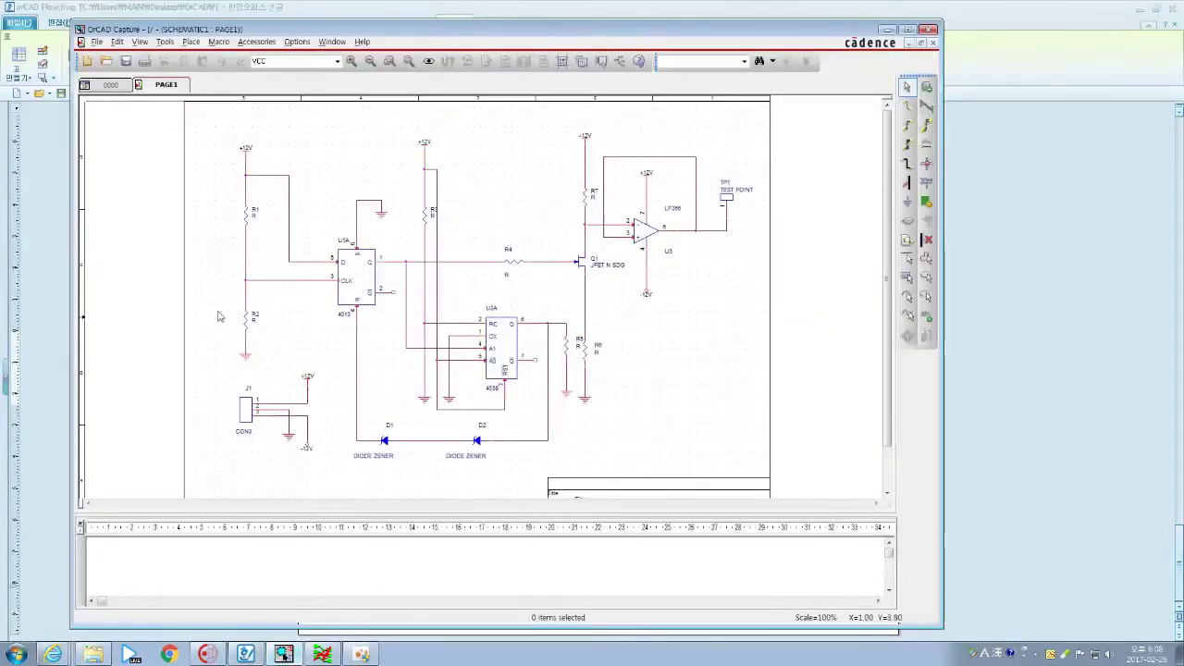
{"action": "double_click", "coordinate": [344, 31]}
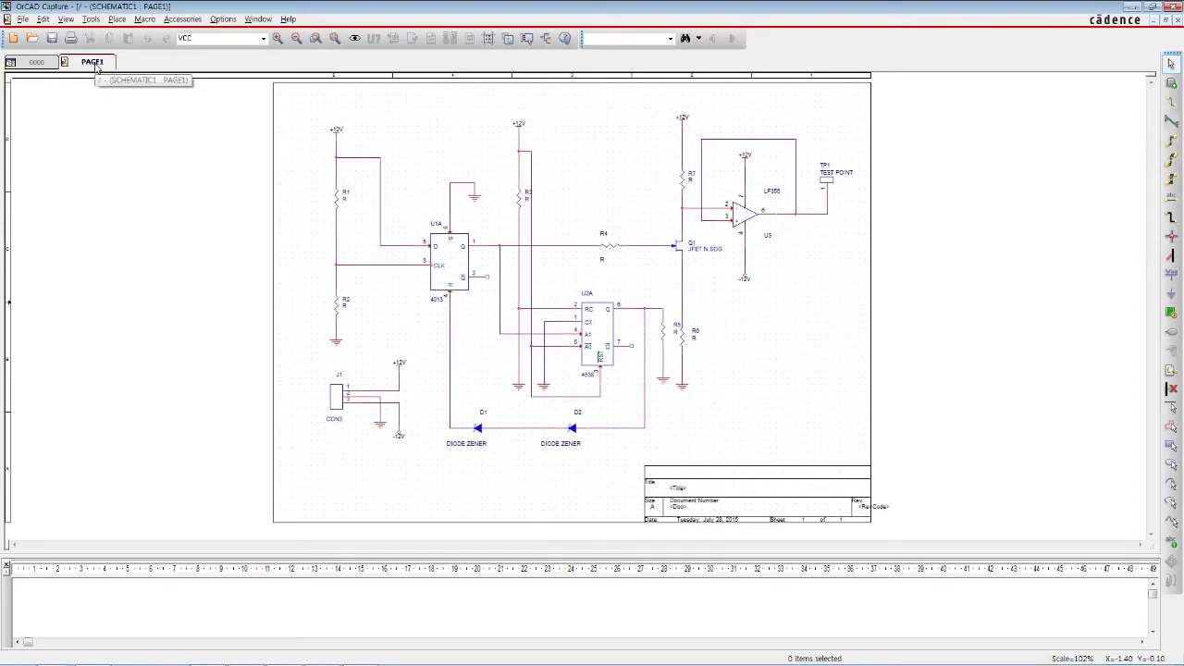
- Compare the project file view of 0000 with the schematic drawing on PAGE1
{"action": "left_click", "coordinate": [35, 62]}
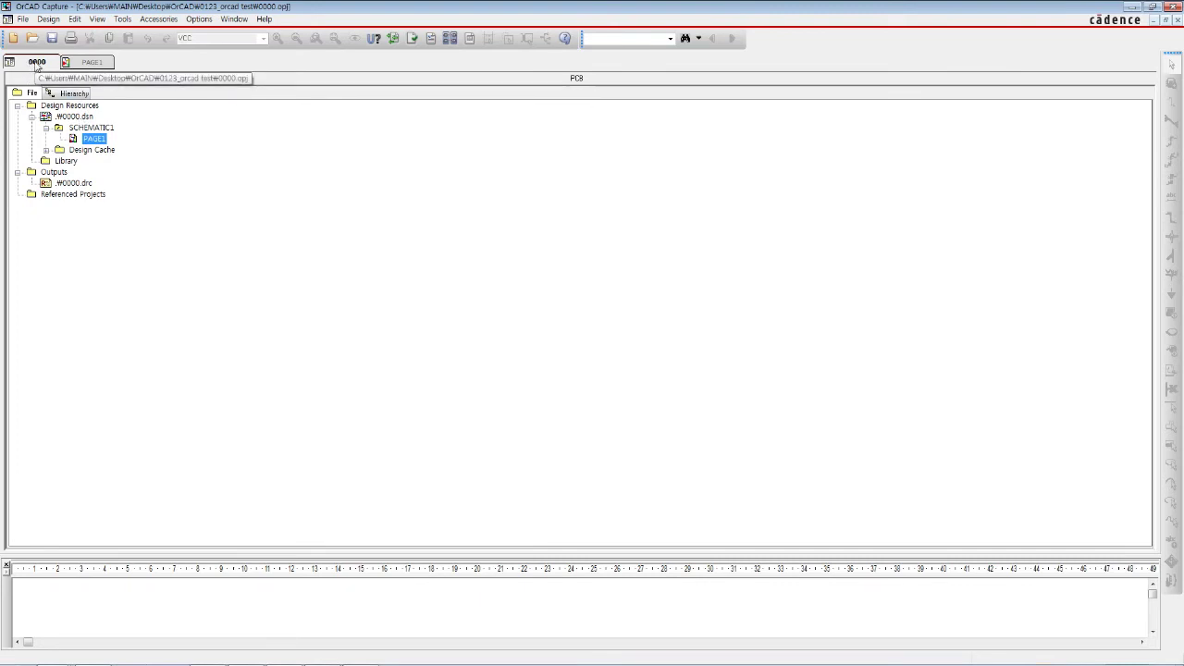
{"action": "left_click", "coordinate": [93, 62]}
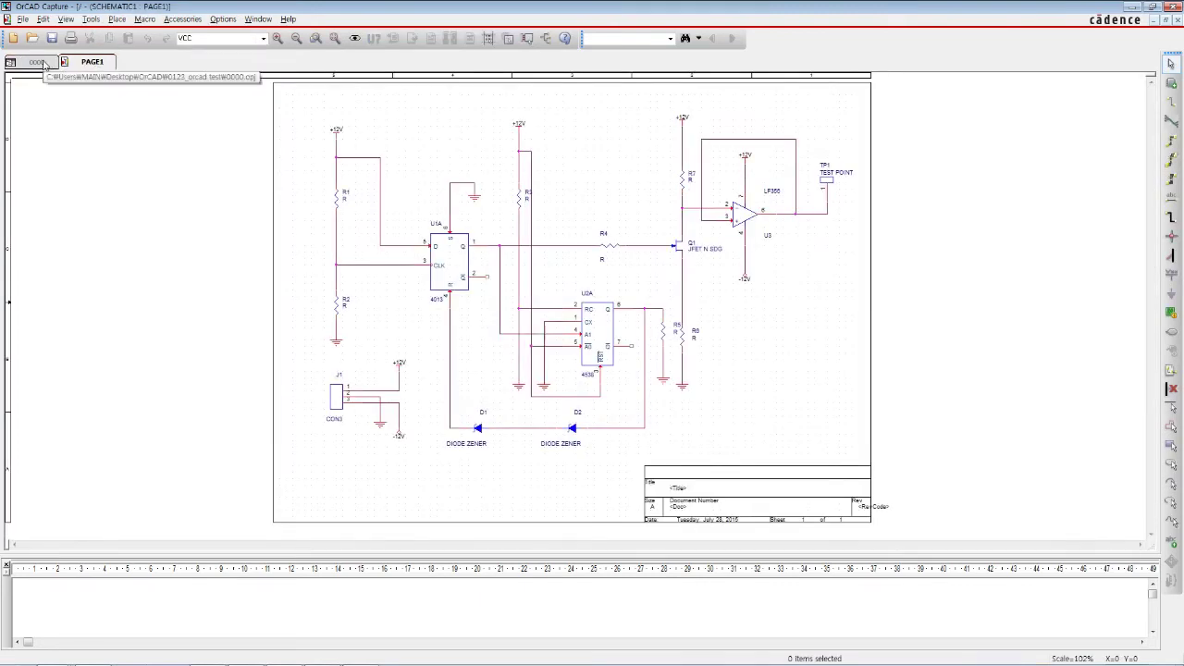
{"action": "left_click", "coordinate": [41, 63]}
{"action": "left_click", "coordinate": [92, 62]}
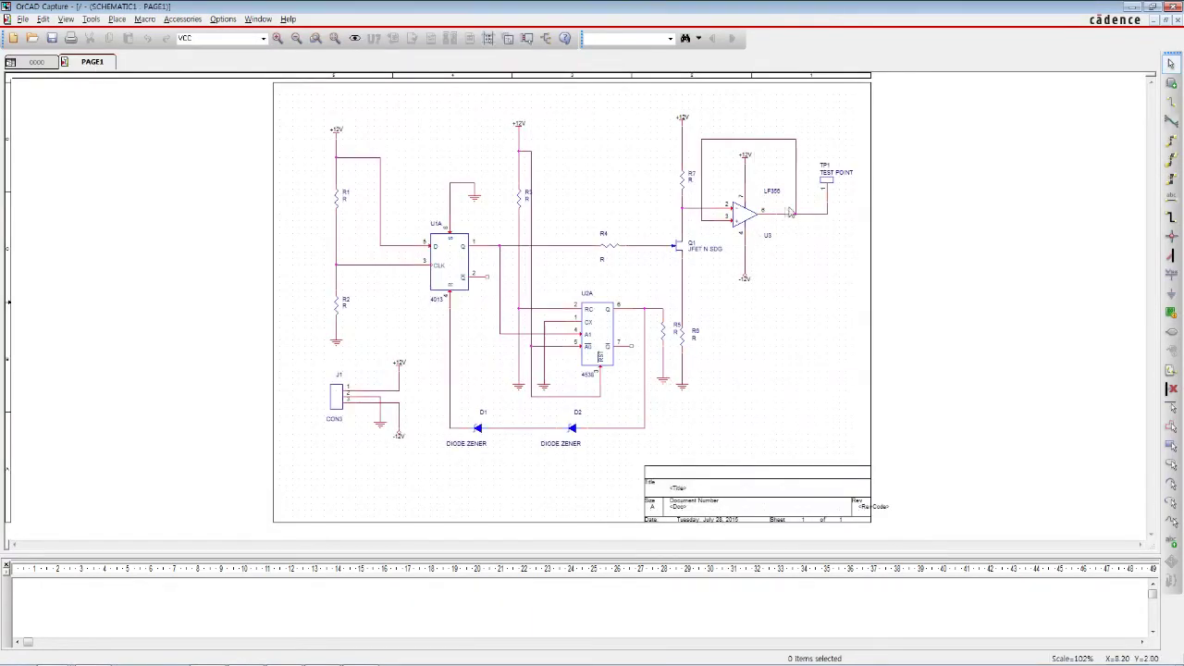
- Select the 0000.dsn design in the project view to examine the Create netlist command, and return to schematic PAGE1
{"action": "left_click", "coordinate": [41, 63]}
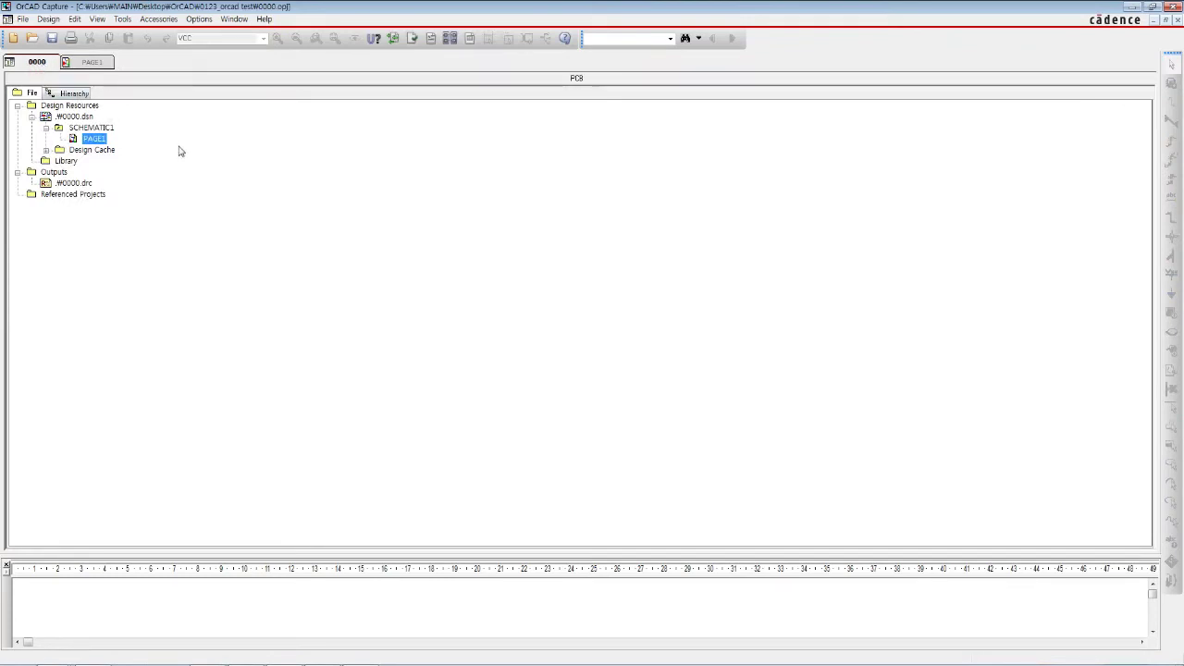
{"action": "left_click", "coordinate": [80, 119]}
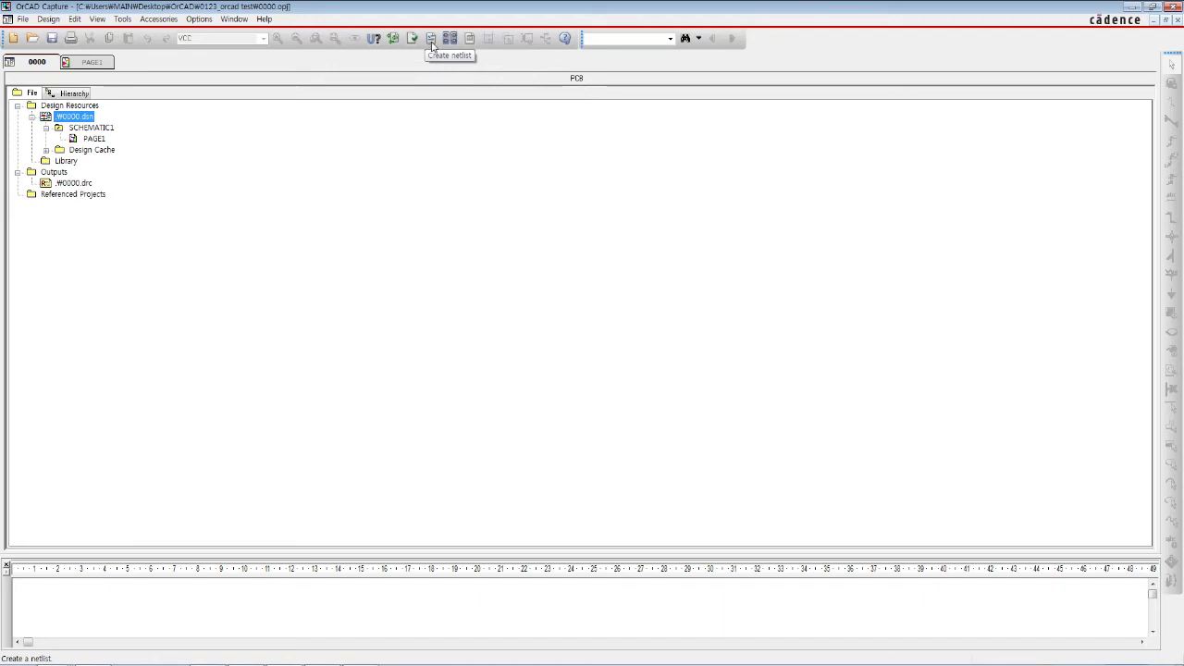
{"action": "left_click", "coordinate": [91, 61]}
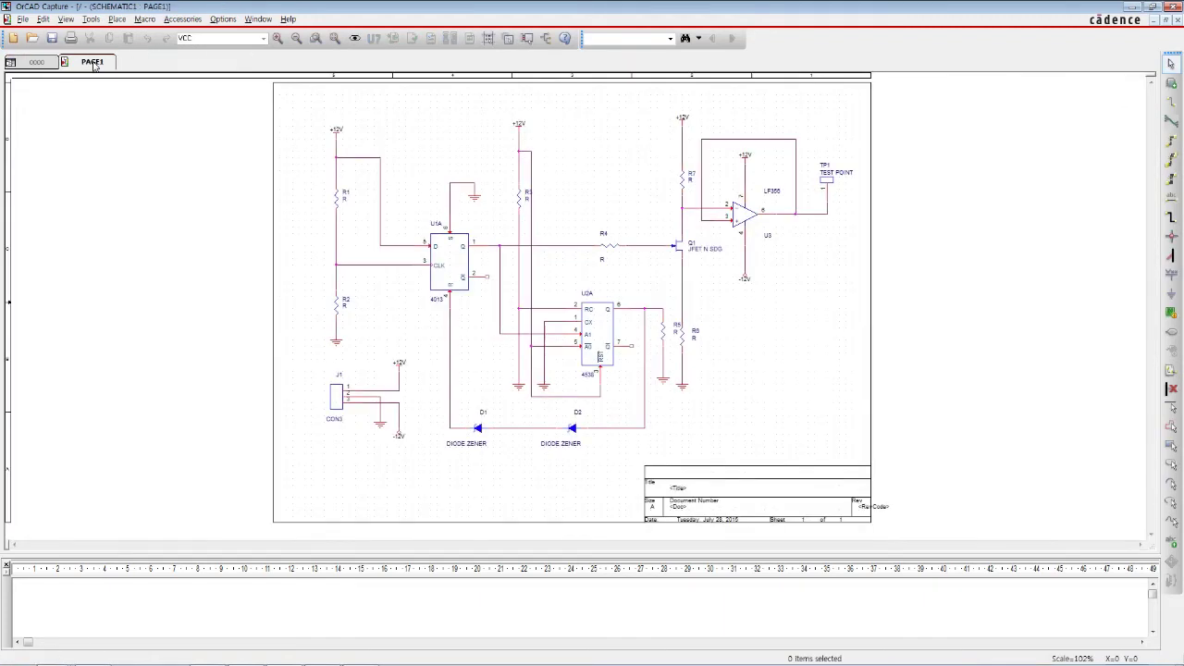
- Examine the parts on schematic PAGE1, selecting individual components such as op-amp U3, and clear the selection
{"action": "left_click", "coordinate": [412, 37]}
{"action": "left_click", "coordinate": [430, 37]}
{"action": "left_click", "coordinate": [405, 39]}
{"action": "left_click", "coordinate": [428, 37]}
{"action": "left_click", "coordinate": [425, 136]}
{"action": "left_click", "coordinate": [448, 251]}
{"action": "left_click", "coordinate": [744, 214]}
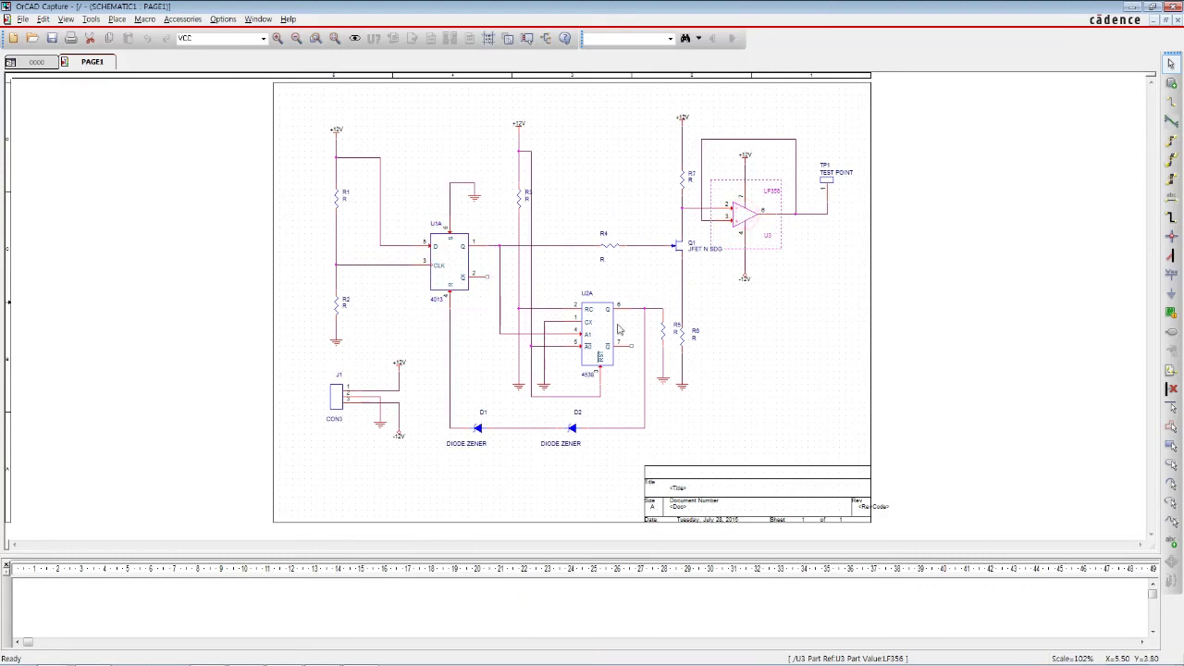
{"action": "left_click", "coordinate": [566, 428]}
{"action": "left_click", "coordinate": [659, 335]}
{"action": "left_click", "coordinate": [754, 329]}
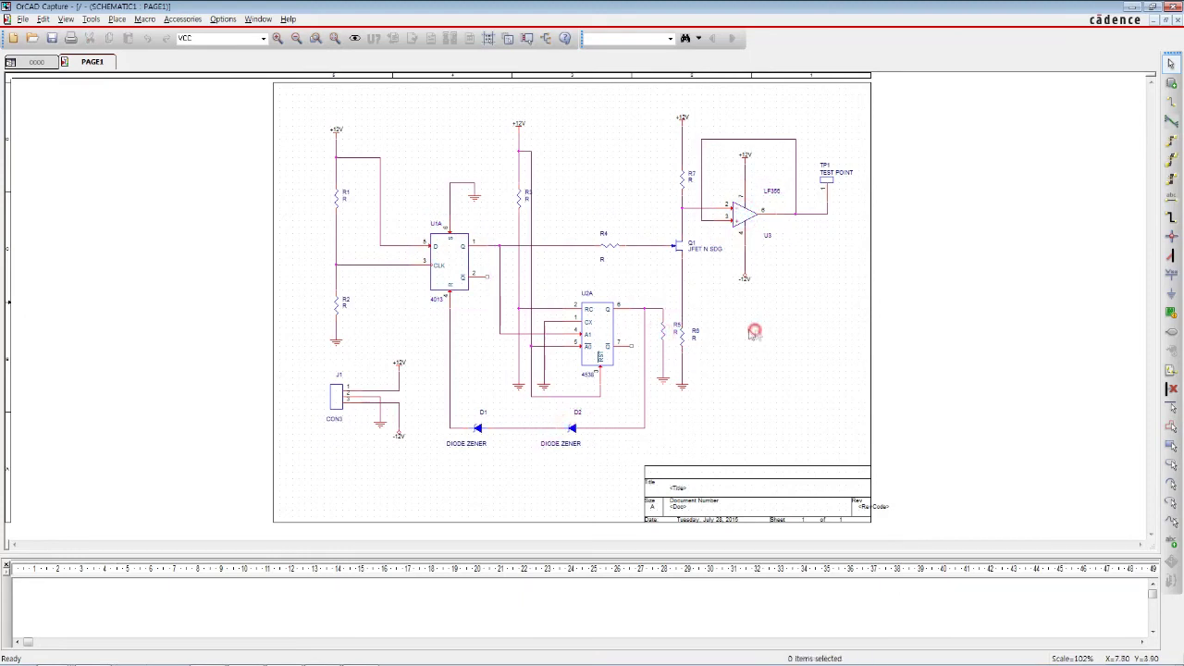
- Open the Place Part tool with its part list and libraries for schematic PAGE1
{"action": "left_click", "coordinate": [1173, 84]}
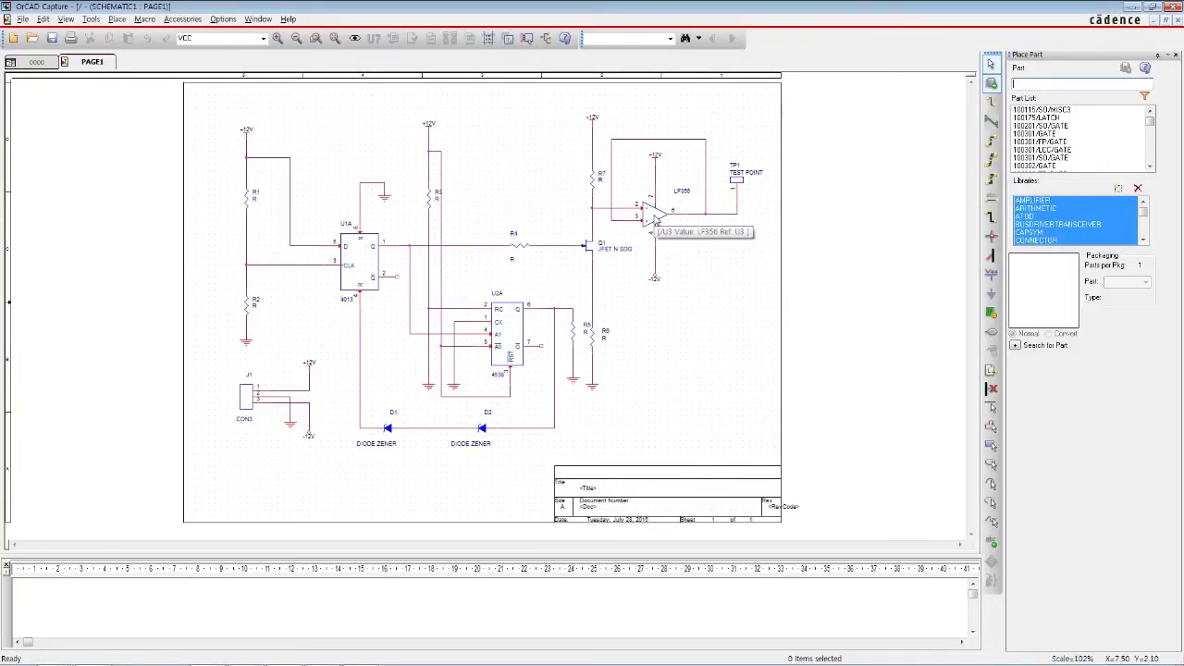
- Look up the op-amp LF356 in the Place Part list and browse the matching library entries
{"action": "left_click", "coordinate": [655, 217]}
{"action": "left_click", "coordinate": [737, 239]}
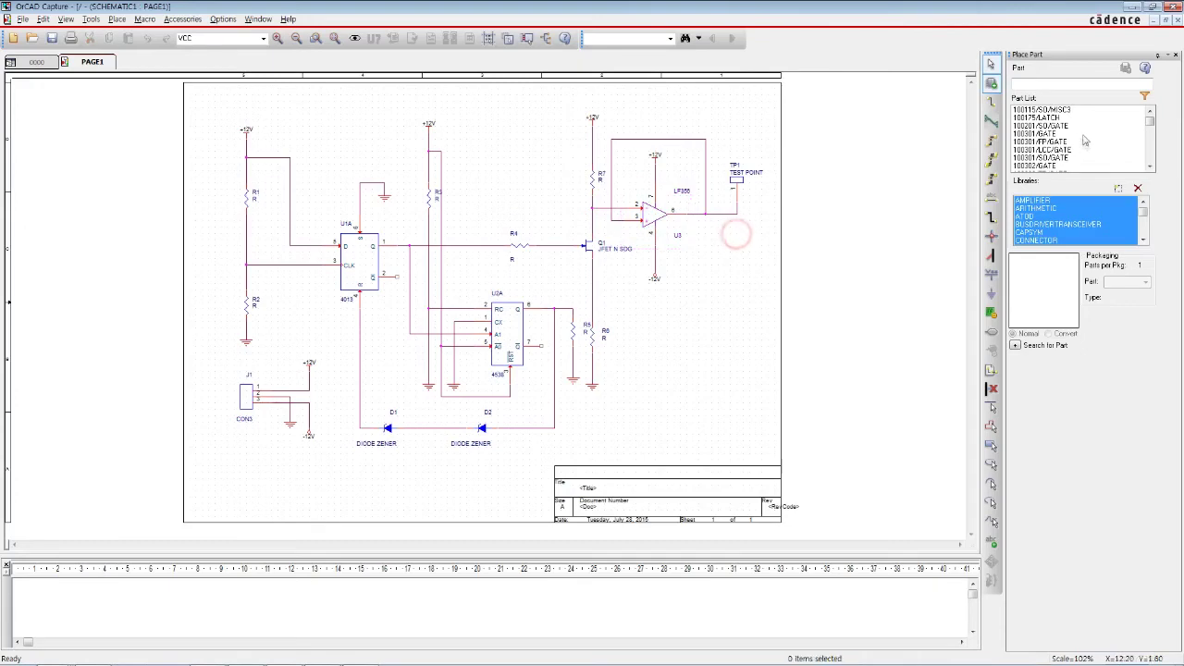
{"action": "left_click", "coordinate": [1062, 83]}
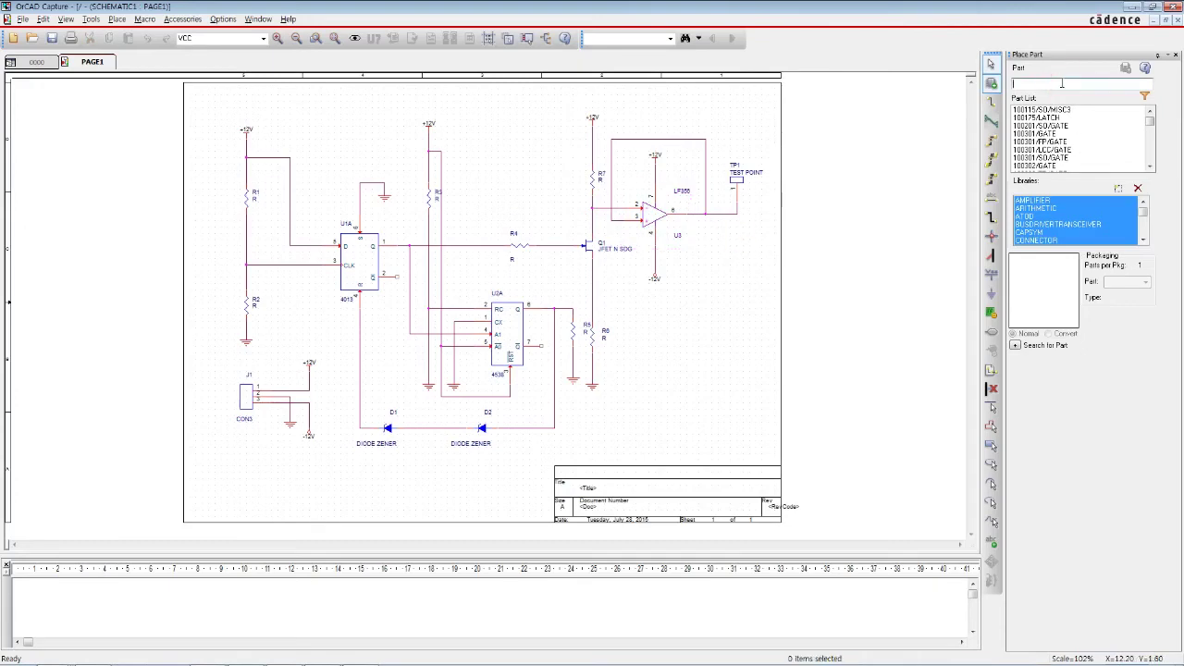
{"action": "type", "text": "LF356"}
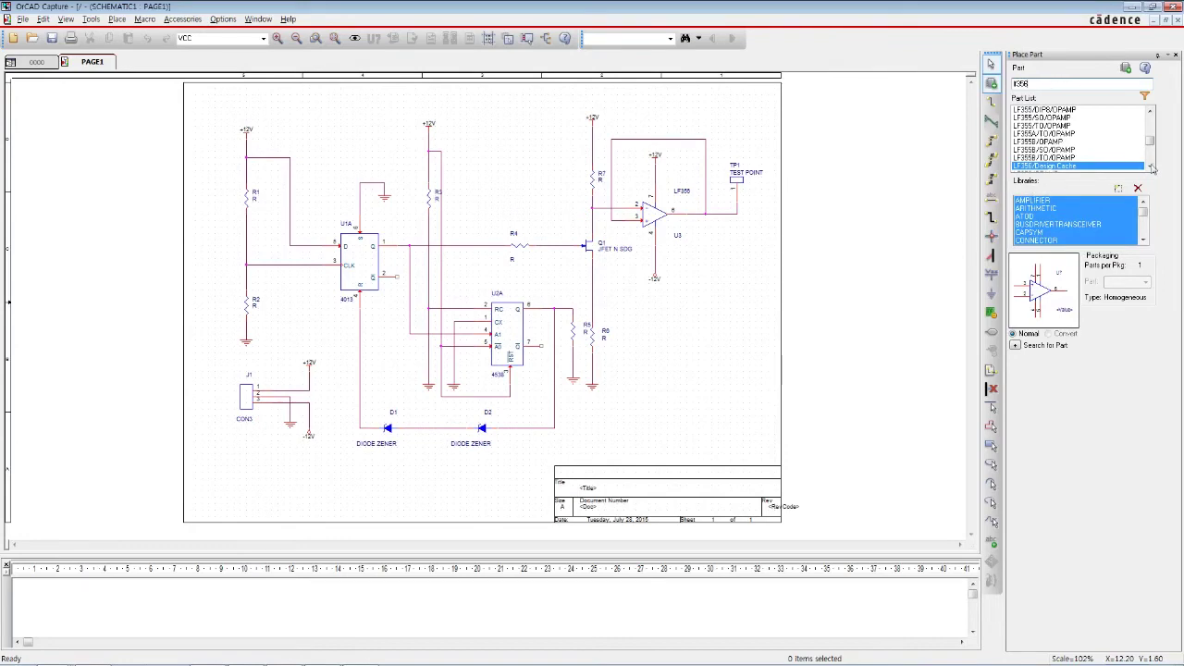
{"action": "left_click", "coordinate": [1153, 168]}
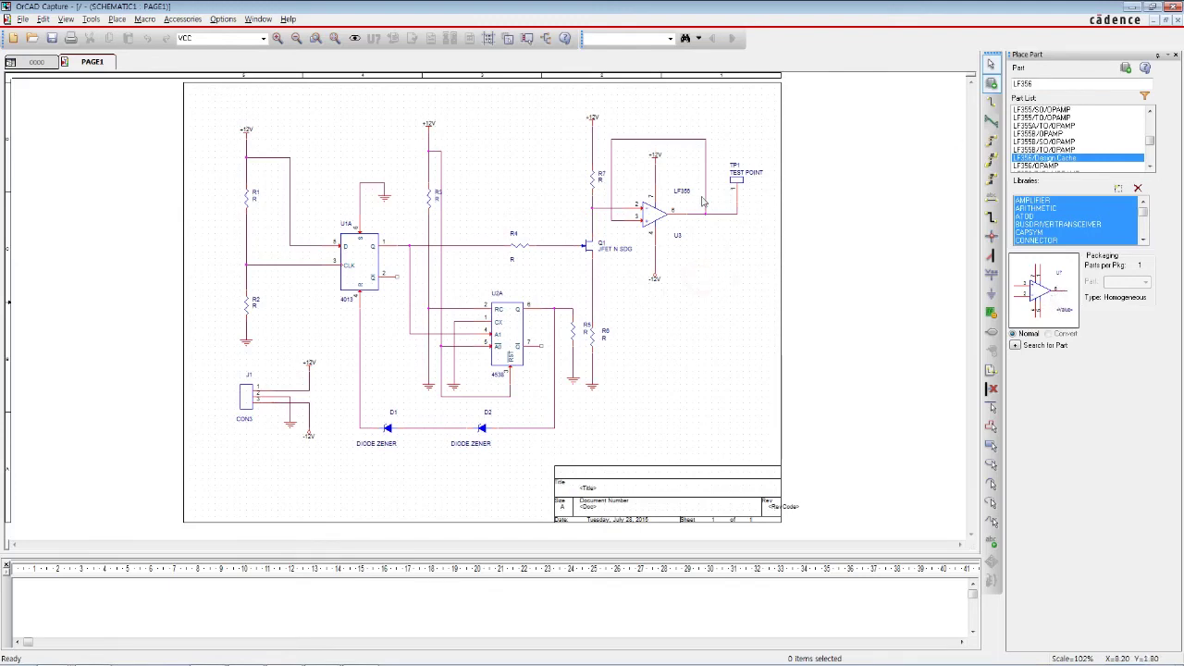
- Open the object properties of the 0000.dsn design, review the PCB Footprint column for all parts, and close the Property Editor
{"action": "left_click", "coordinate": [40, 62]}
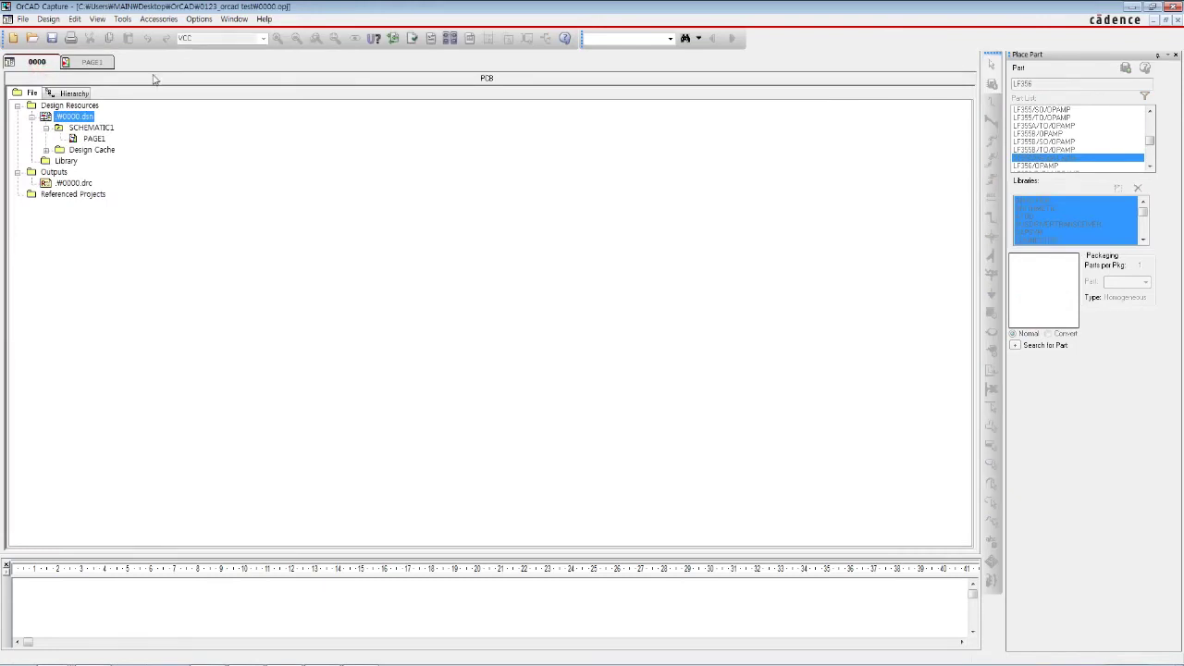
{"action": "left_click", "coordinate": [179, 172]}
{"action": "left_click", "coordinate": [82, 117]}
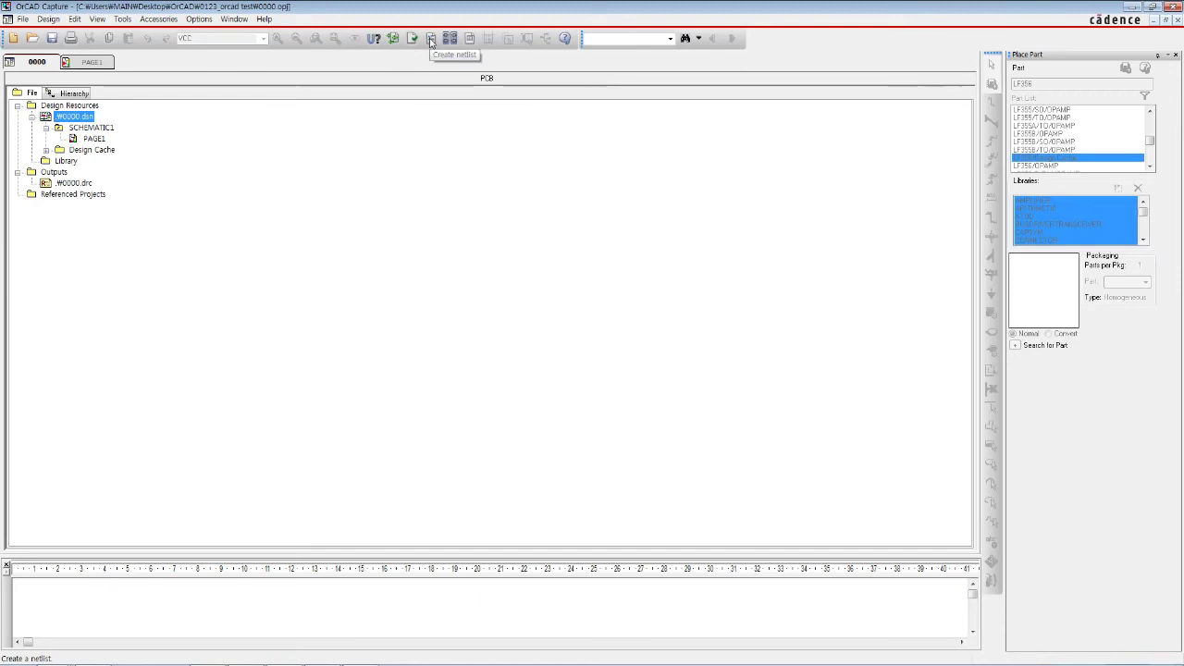
{"action": "right_click", "coordinate": [84, 123]}
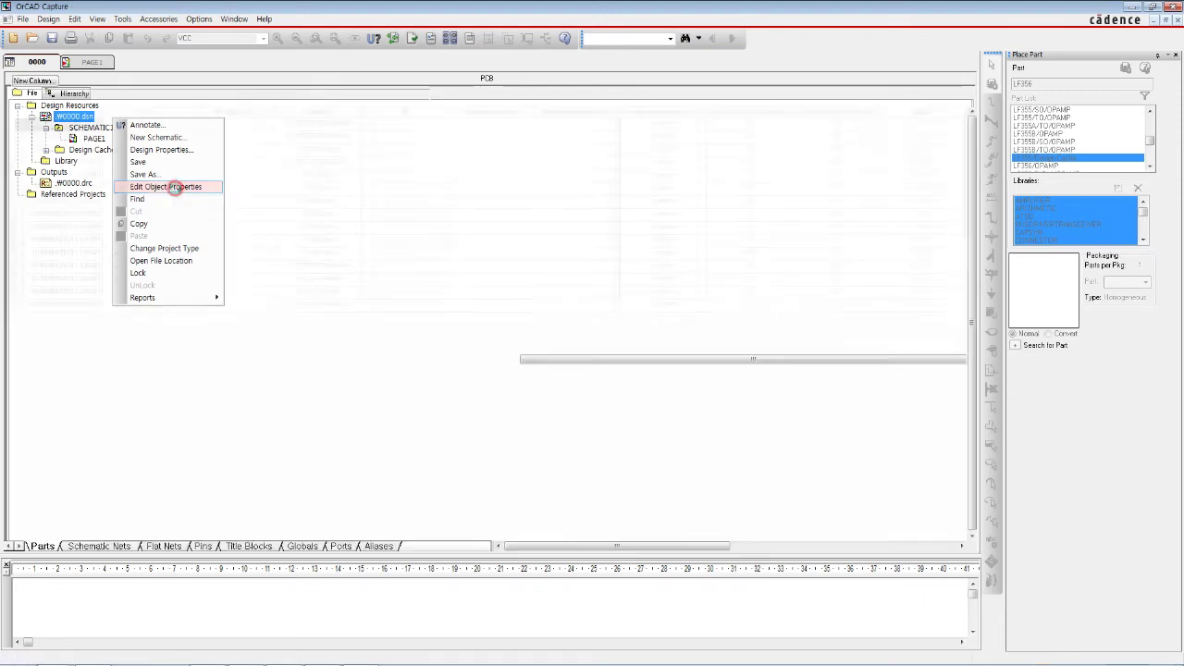
{"action": "left_click", "coordinate": [176, 189]}
{"action": "left_click_drag", "start_coordinate": [556, 548], "coordinate": [670, 547]}
{"action": "left_click", "coordinate": [753, 111]}
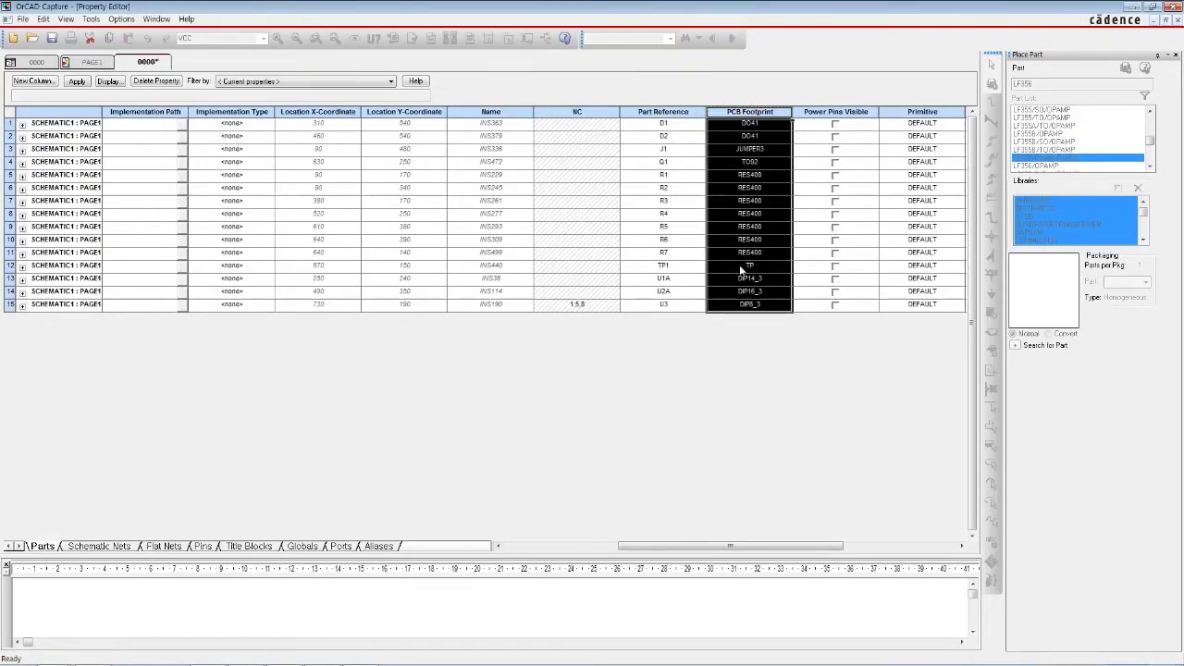
{"action": "left_click", "coordinate": [776, 544]}
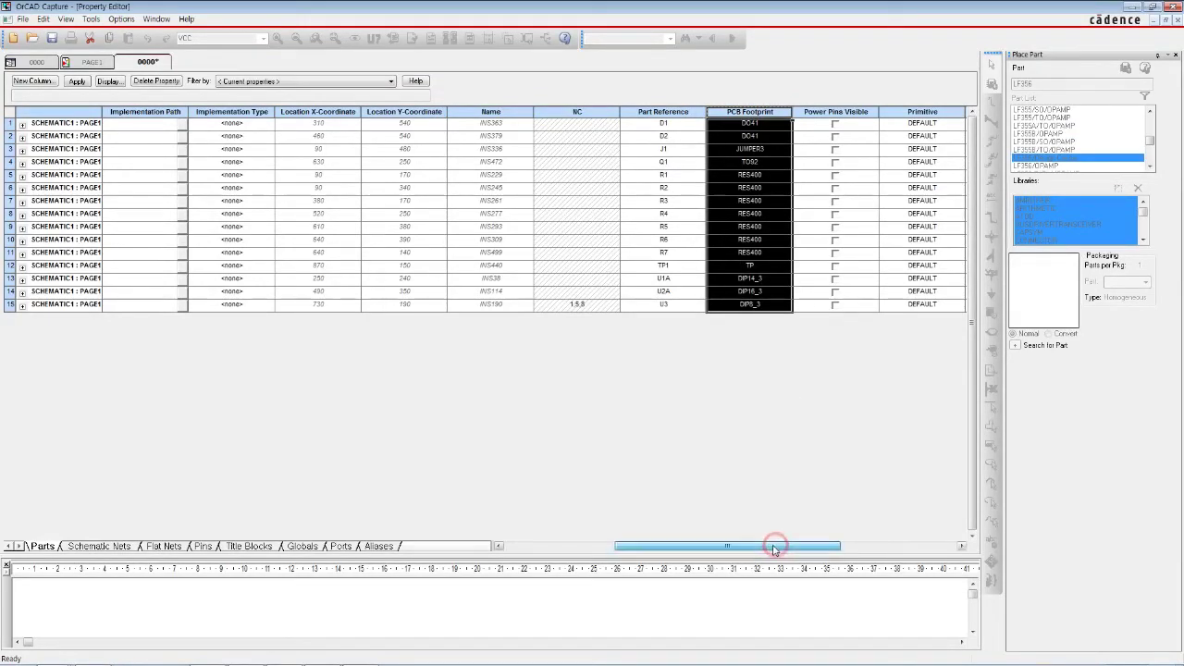
{"action": "left_click", "coordinate": [598, 547]}
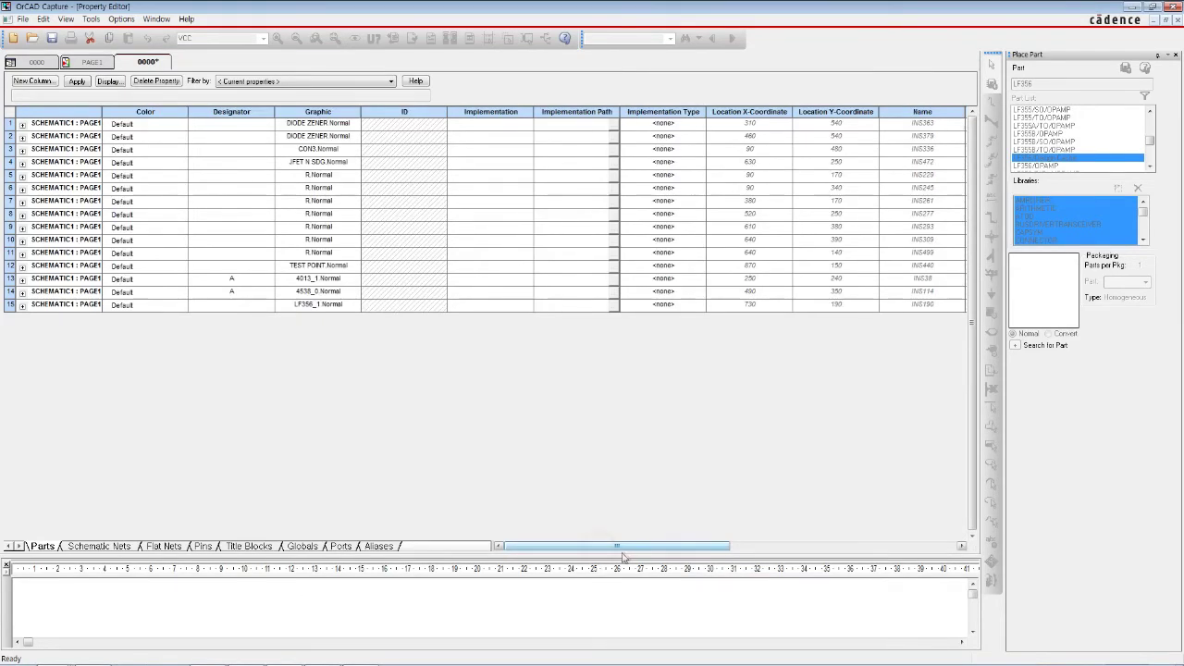
{"action": "right_click", "coordinate": [154, 62]}
{"action": "left_click", "coordinate": [174, 126]}
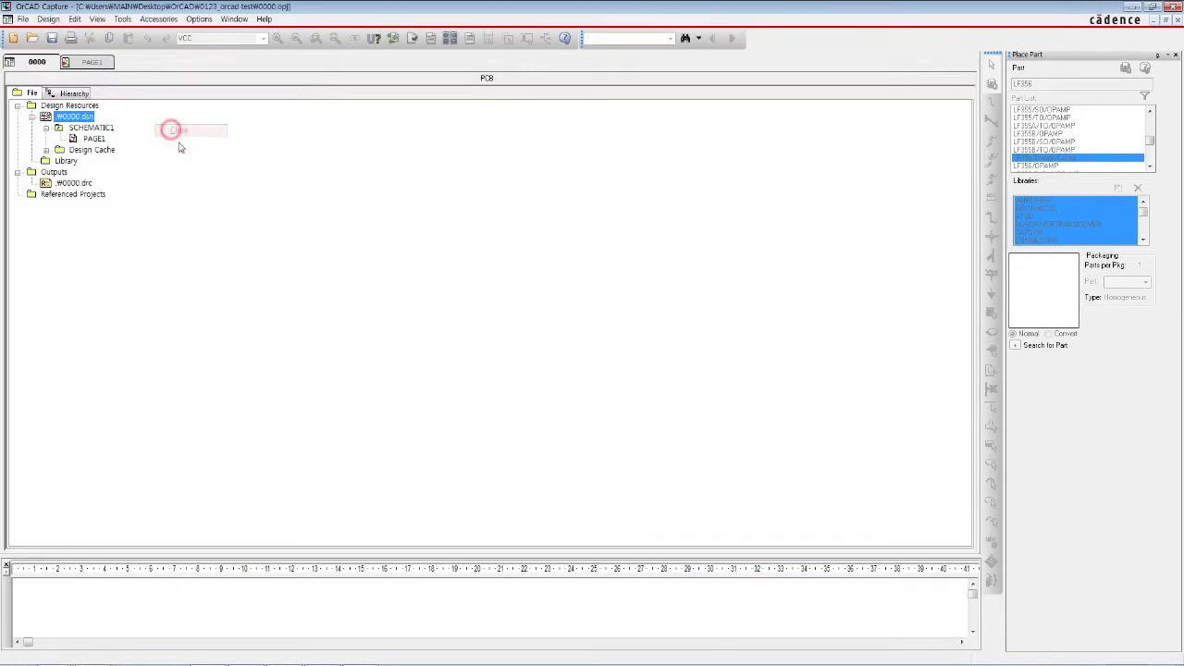
- Open Create Netlist for 0000.dsn, enable Create or Update PCB Editor Board with Open Board in OrCAD PCB Editor, and dismiss the dialog
{"action": "left_click", "coordinate": [432, 38]}
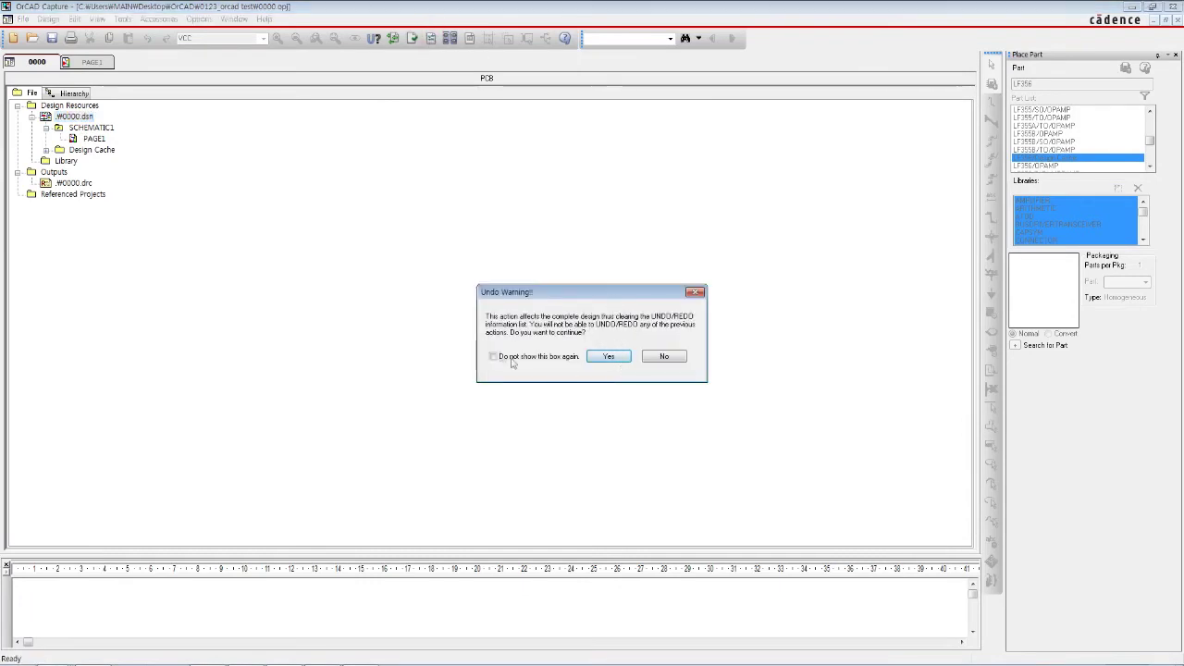
{"action": "left_click", "coordinate": [617, 359]}
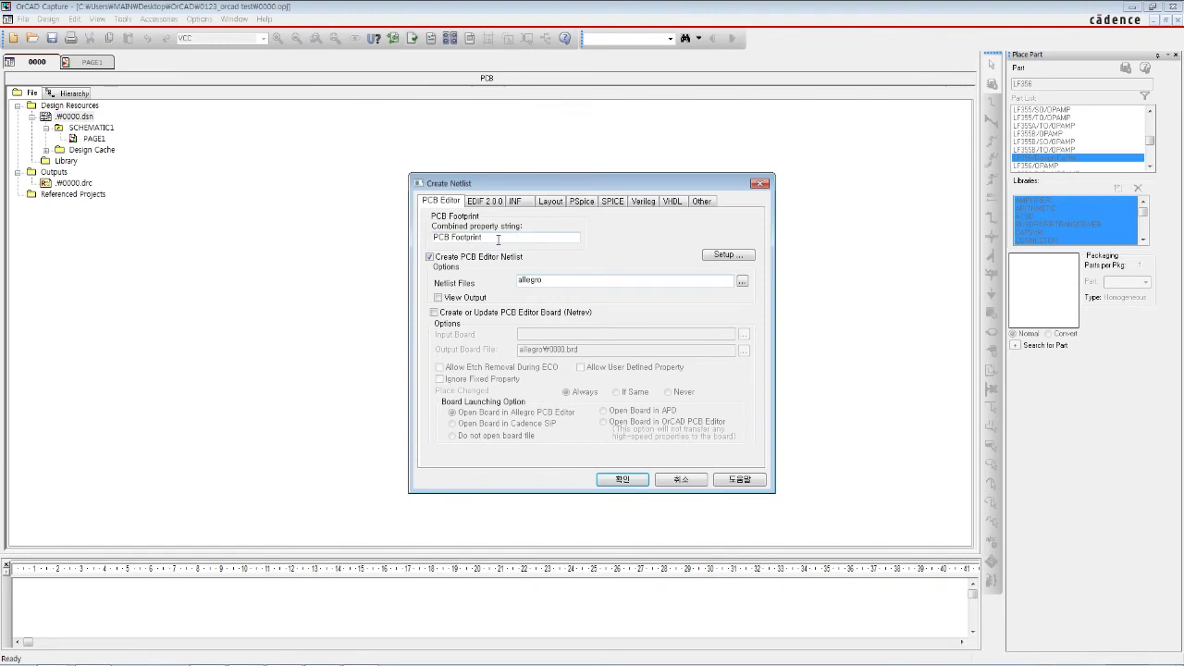
{"action": "left_click", "coordinate": [434, 313]}
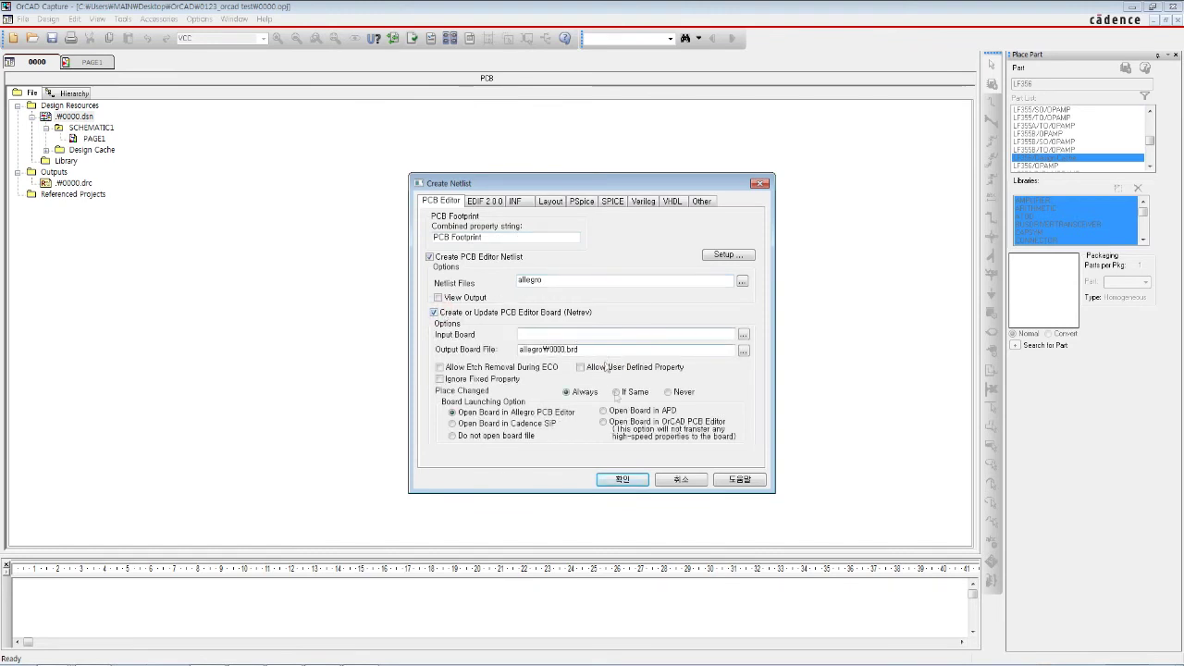
{"action": "left_click", "coordinate": [603, 421]}
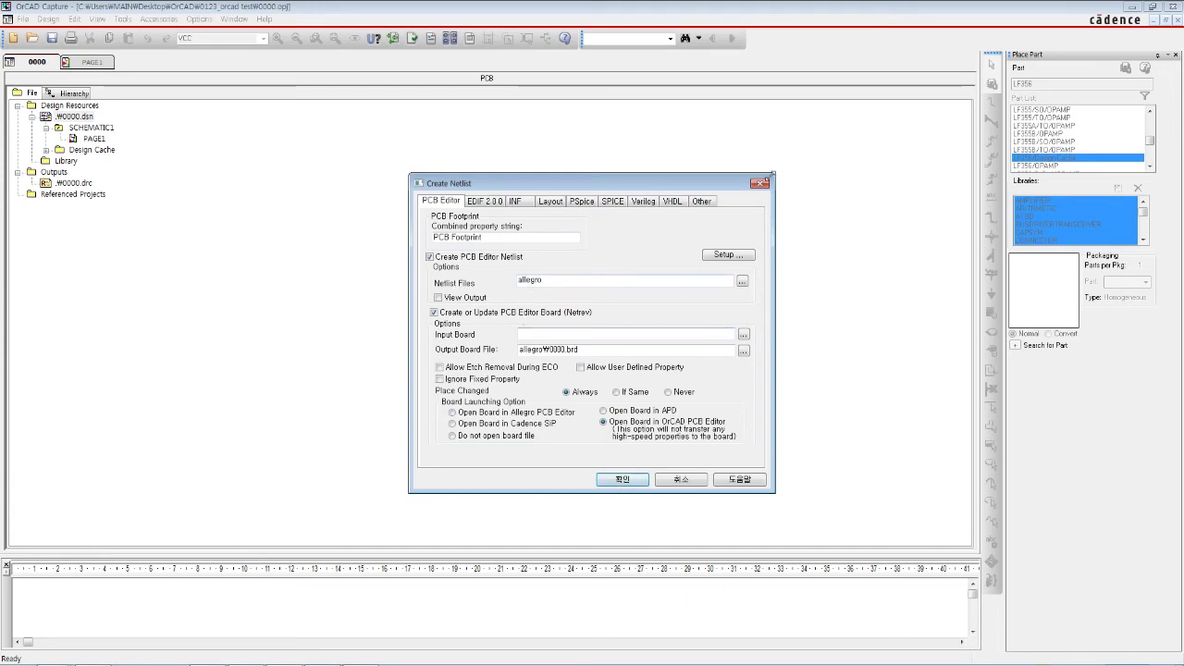
{"action": "left_click", "coordinate": [758, 184]}
- Switch to OrCAD PCB Designer, maximize the window, and examine the routed board 0001.brd with its outline and dimensions
{"action": "mouse_move", "coordinate": [198, 653]}
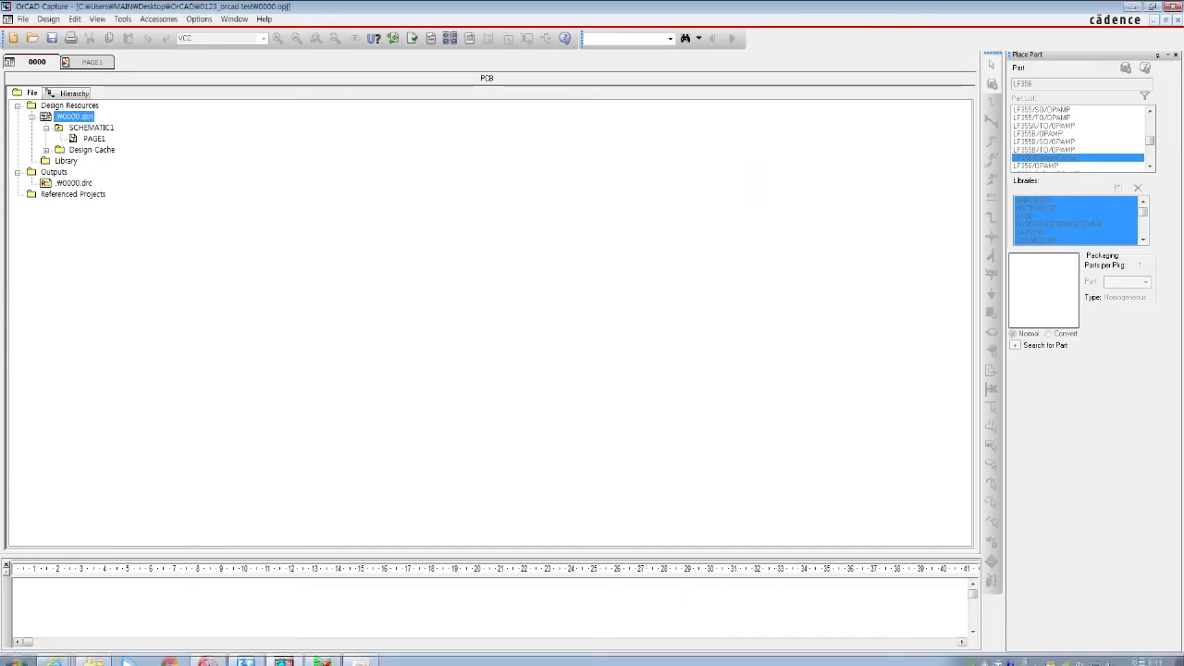
{"action": "left_click", "coordinate": [321, 655]}
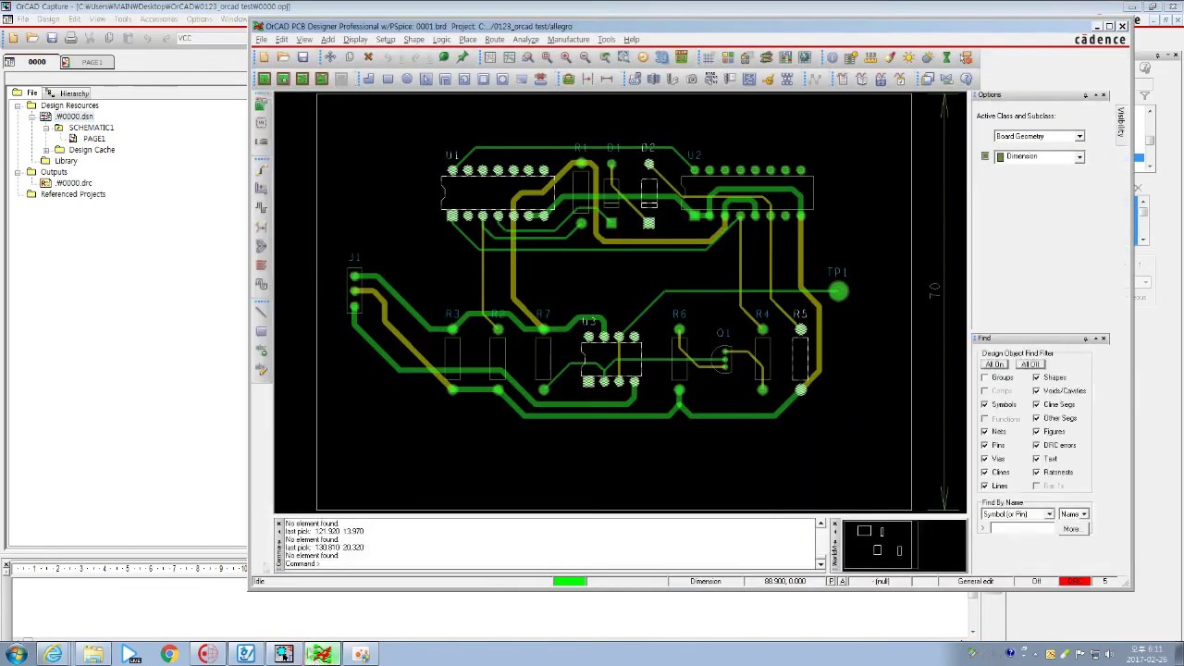
{"action": "double_click", "coordinate": [661, 28]}
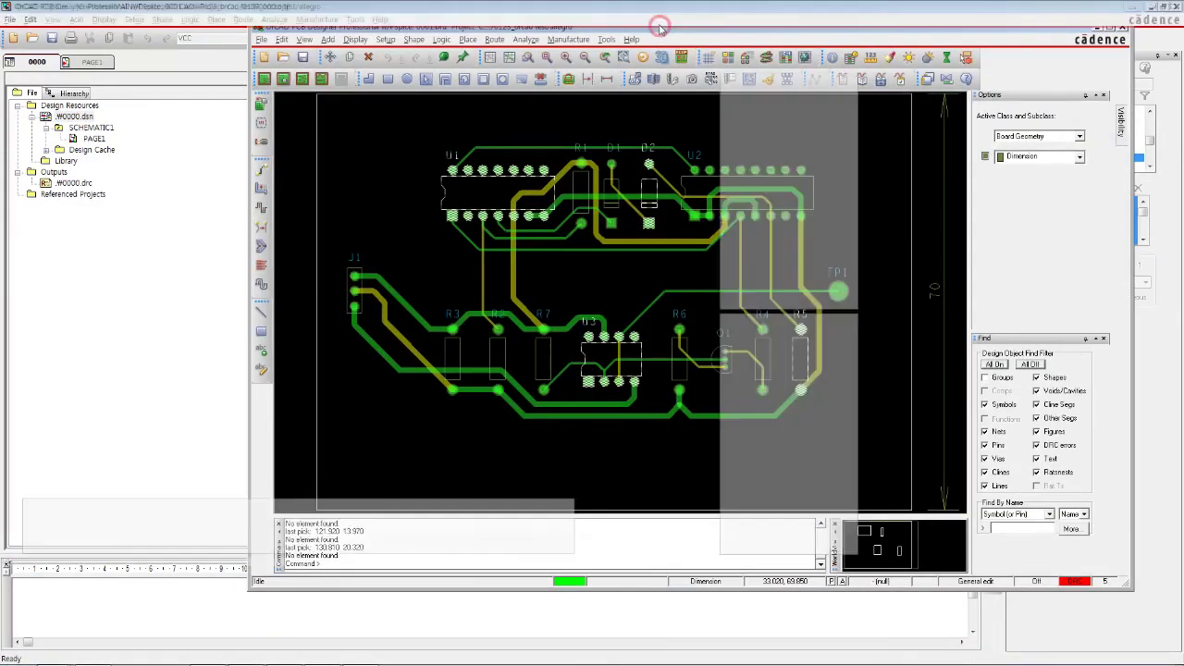
{"action": "key", "text": "F2"}
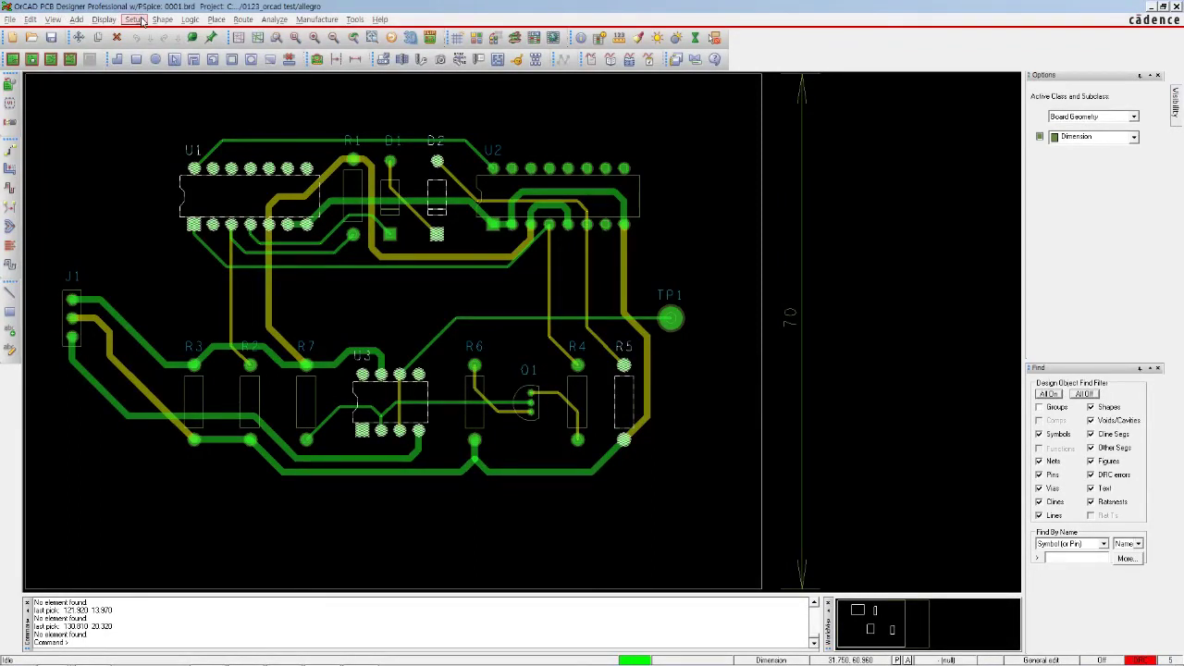
{"action": "left_click", "coordinate": [135, 184]}
{"action": "middle_click_drag", "start_coordinate": [389, 234], "coordinate": [425, 235]}
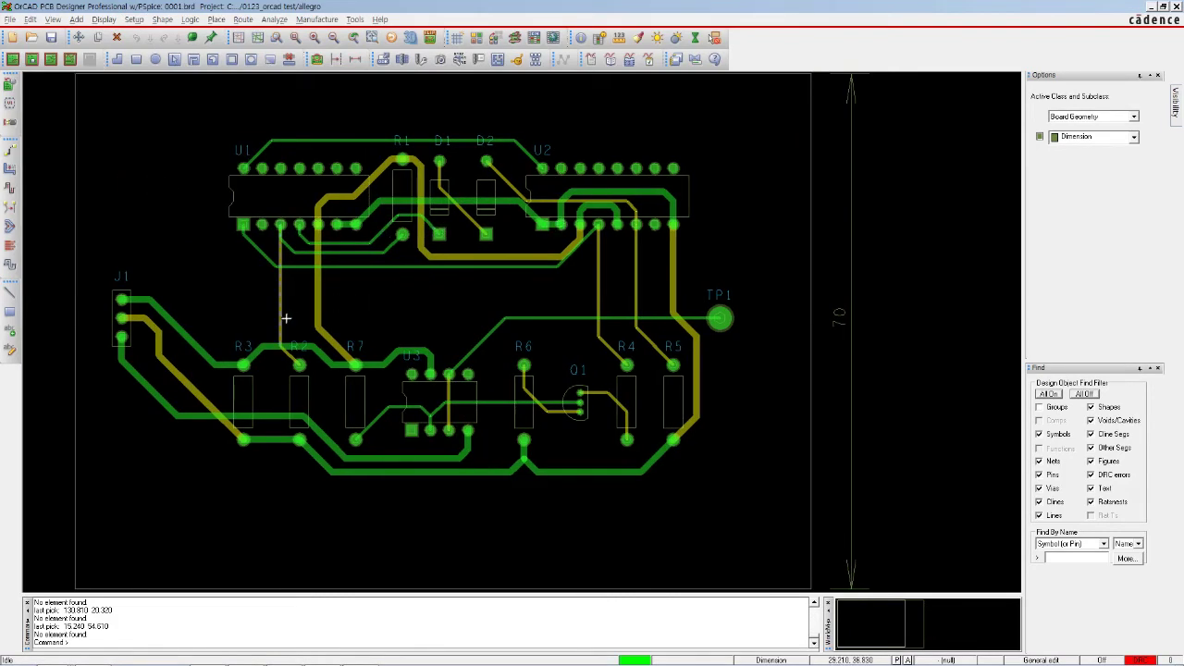
{"action": "scroll", "coordinate": [287, 319], "scroll_direction": "down", "scroll_amount": 2}
{"action": "scroll", "coordinate": [107, 270], "scroll_direction": "up", "scroll_amount": 1}
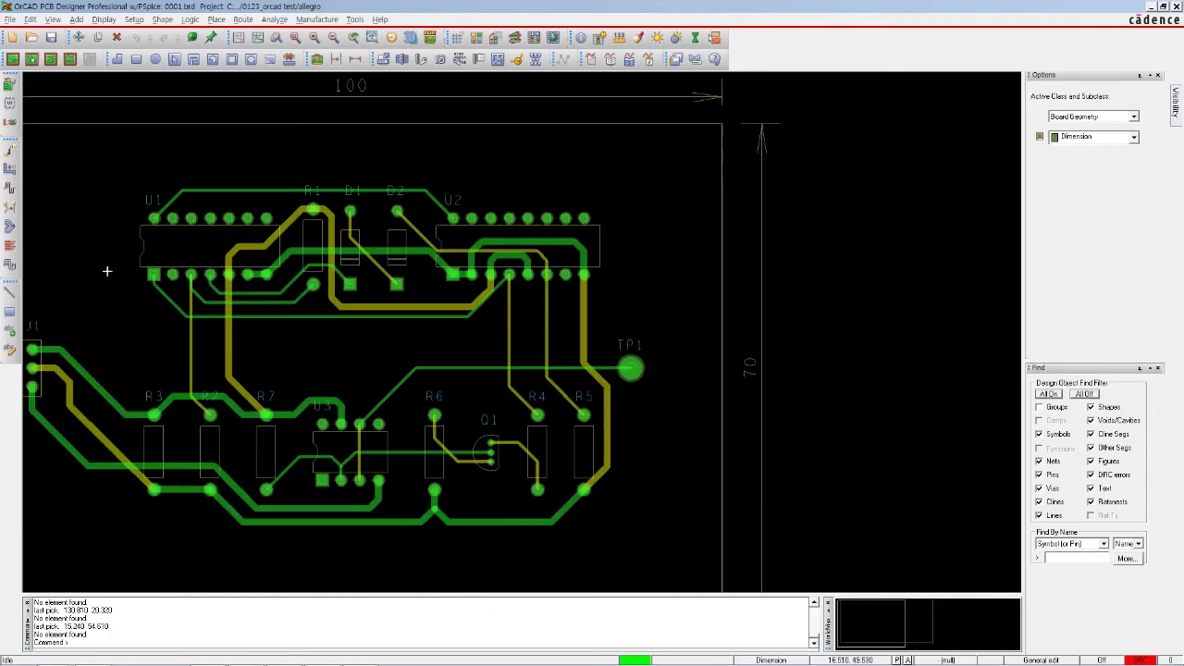
{"action": "middle_click_drag", "start_coordinate": [50, 120], "coordinate": [133, 194]}
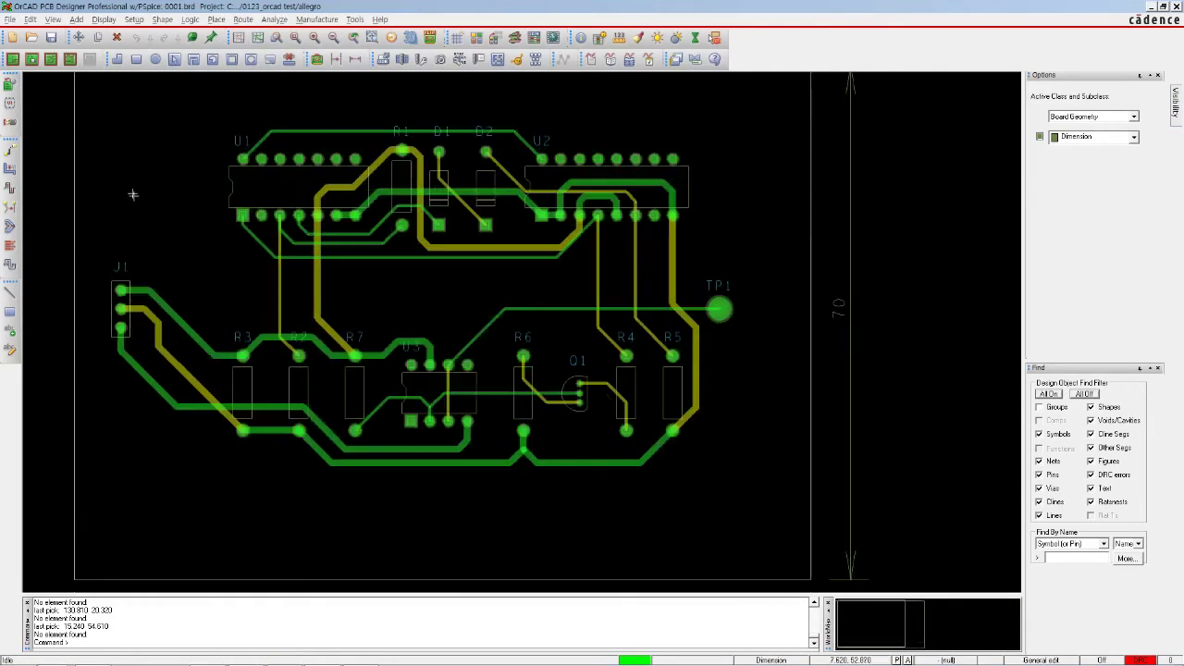
- Open the manual Placement list to examine components by refdes, and close it without placing anything
{"action": "left_click", "coordinate": [10, 83]}
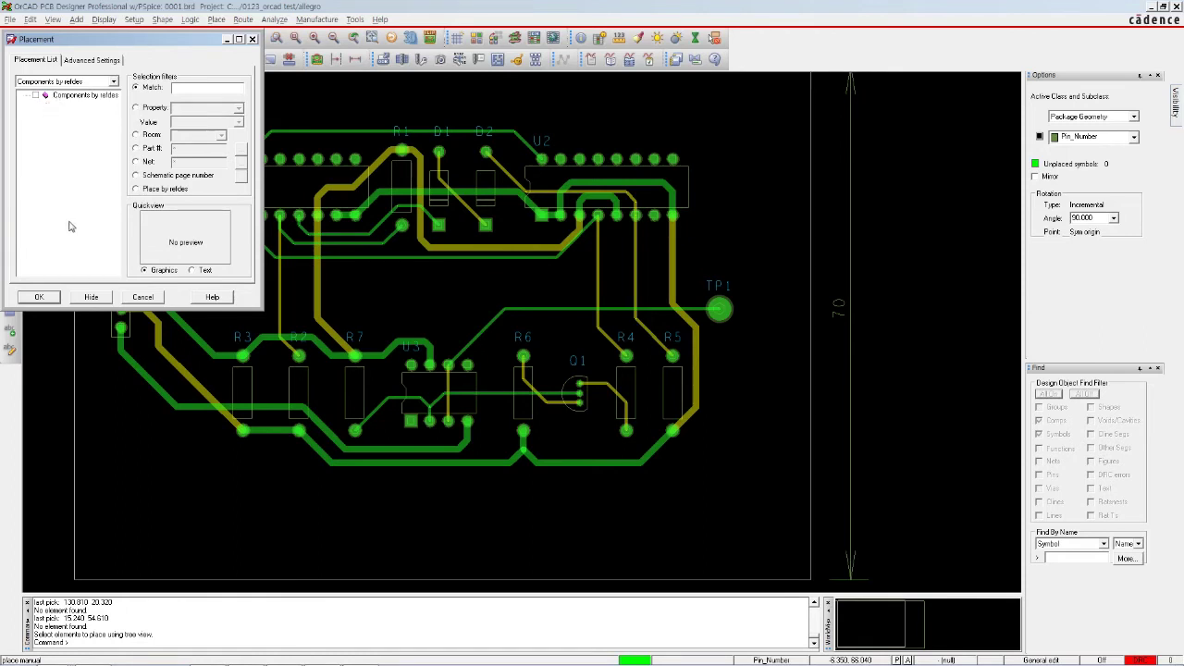
{"action": "left_click", "coordinate": [251, 38]}
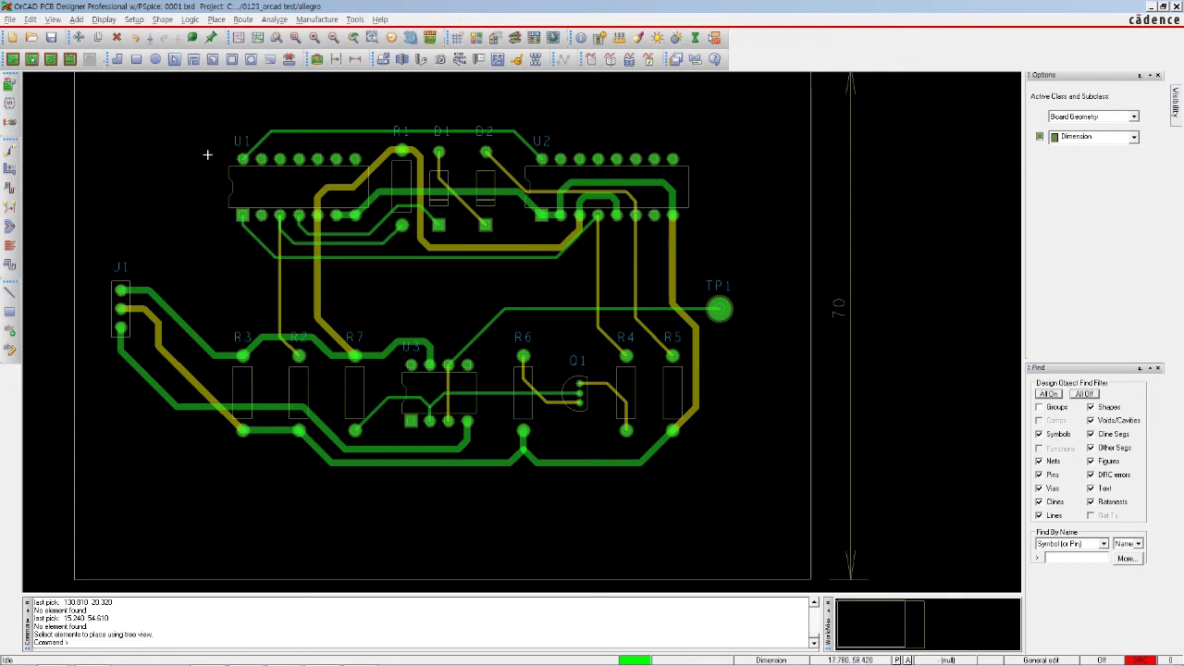
{"action": "middle_click_drag", "start_coordinate": [202, 177], "coordinate": [217, 186]}
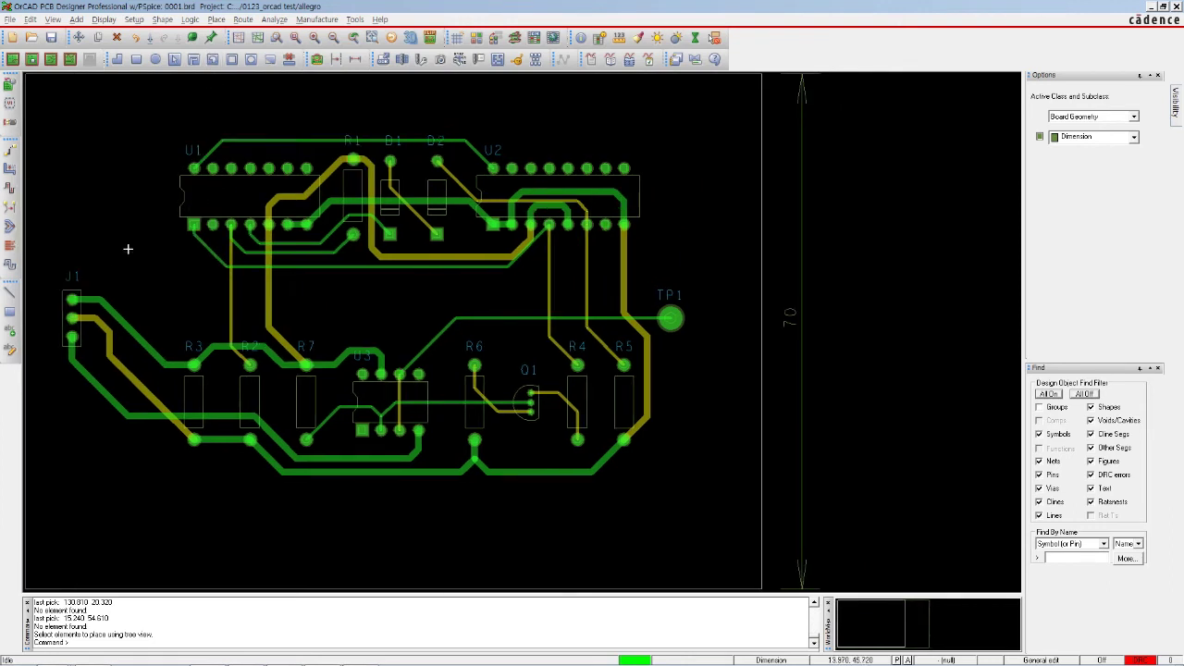
- Turn the grid display on over the board and drill chart, and turn it off again
{"action": "scroll", "coordinate": [128, 247], "scroll_direction": "down", "scroll_amount": 2}
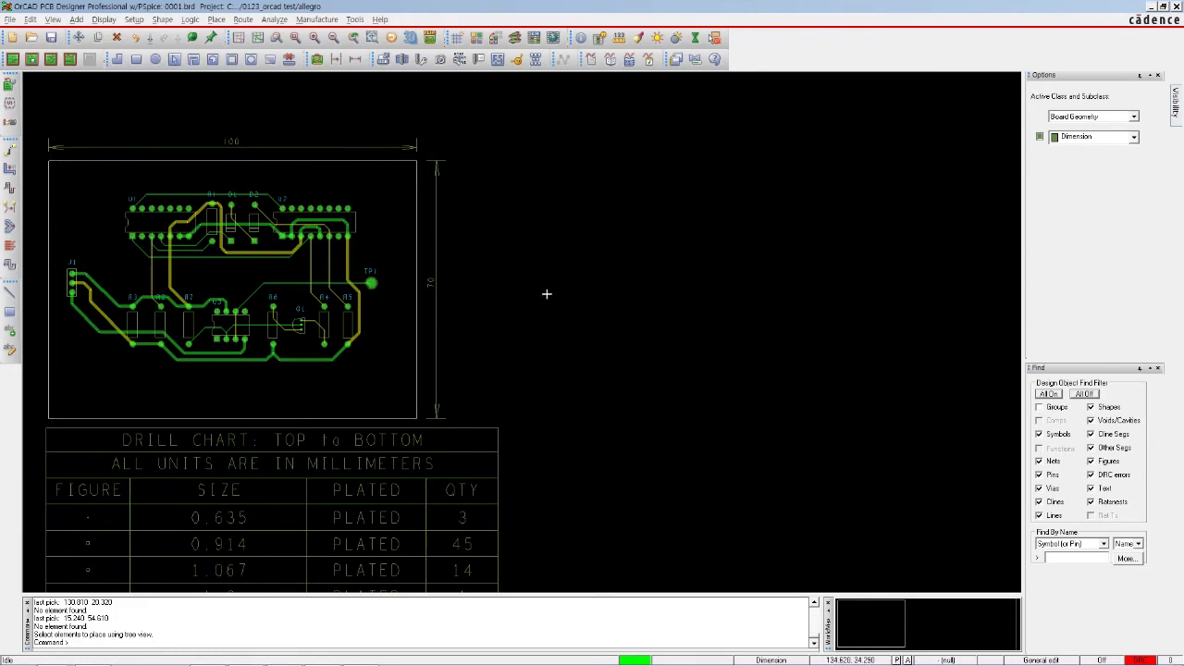
{"action": "left_click", "coordinate": [457, 40]}
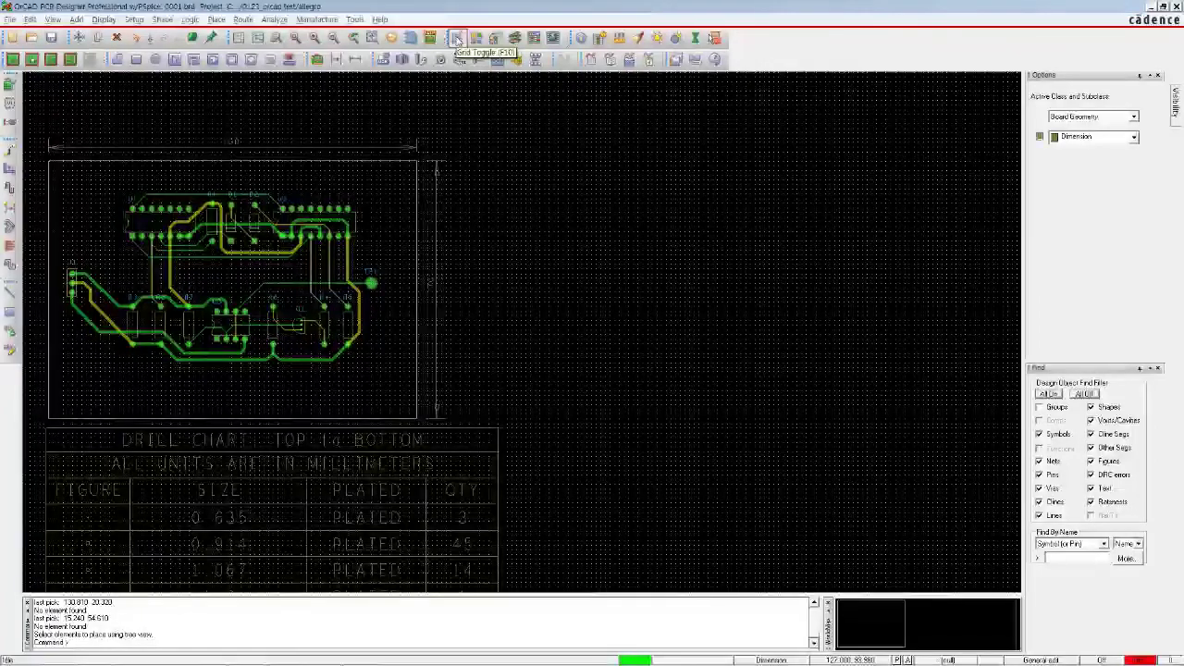
{"action": "left_click", "coordinate": [457, 39]}
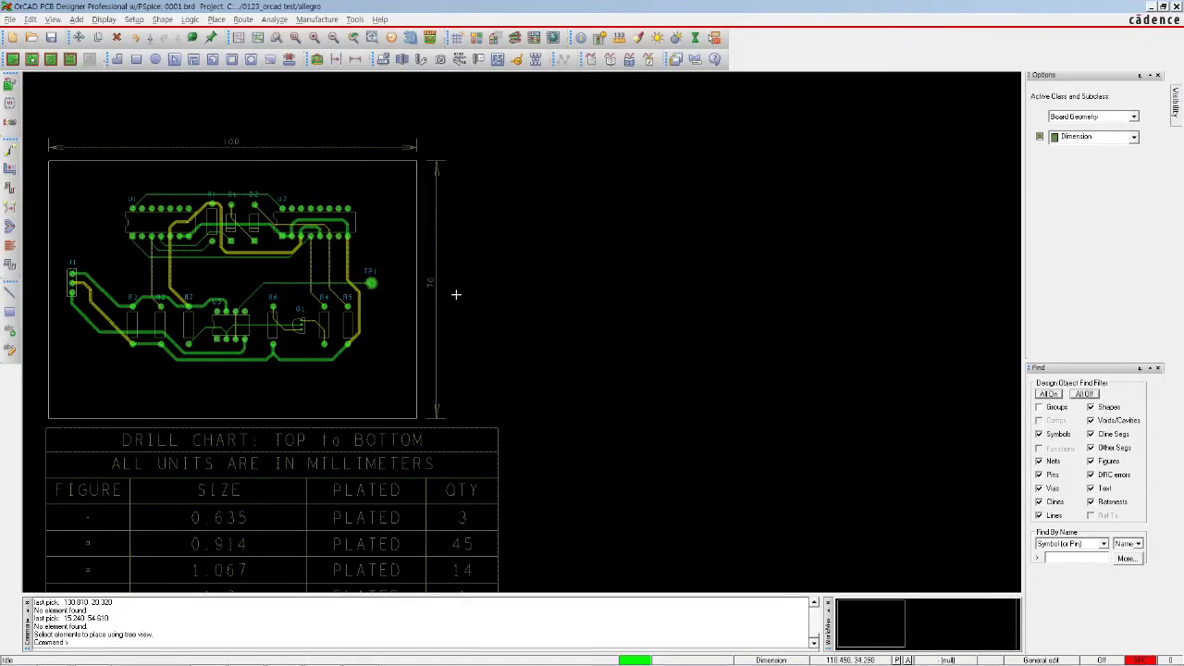
- Examine the board's routing and the drill chart below it, including hole sizes, plating and quantities
{"action": "scroll", "coordinate": [149, 227], "scroll_direction": "up", "scroll_amount": 1}
{"action": "key", "text": "Left"}
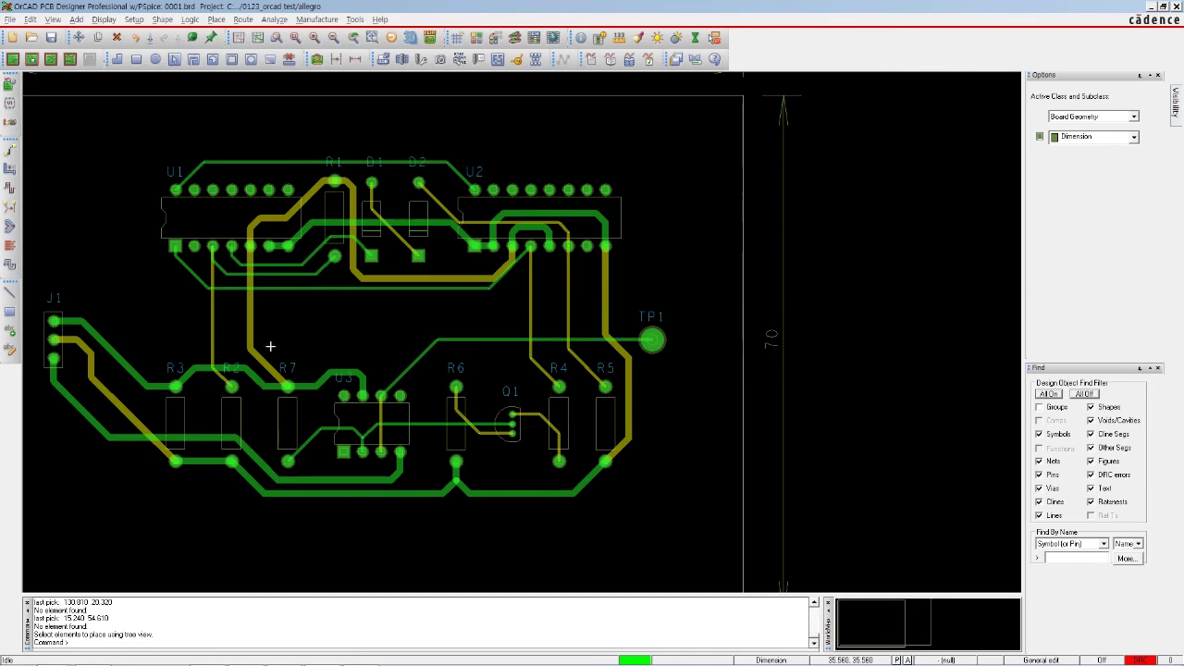
{"action": "key", "text": "Left"}
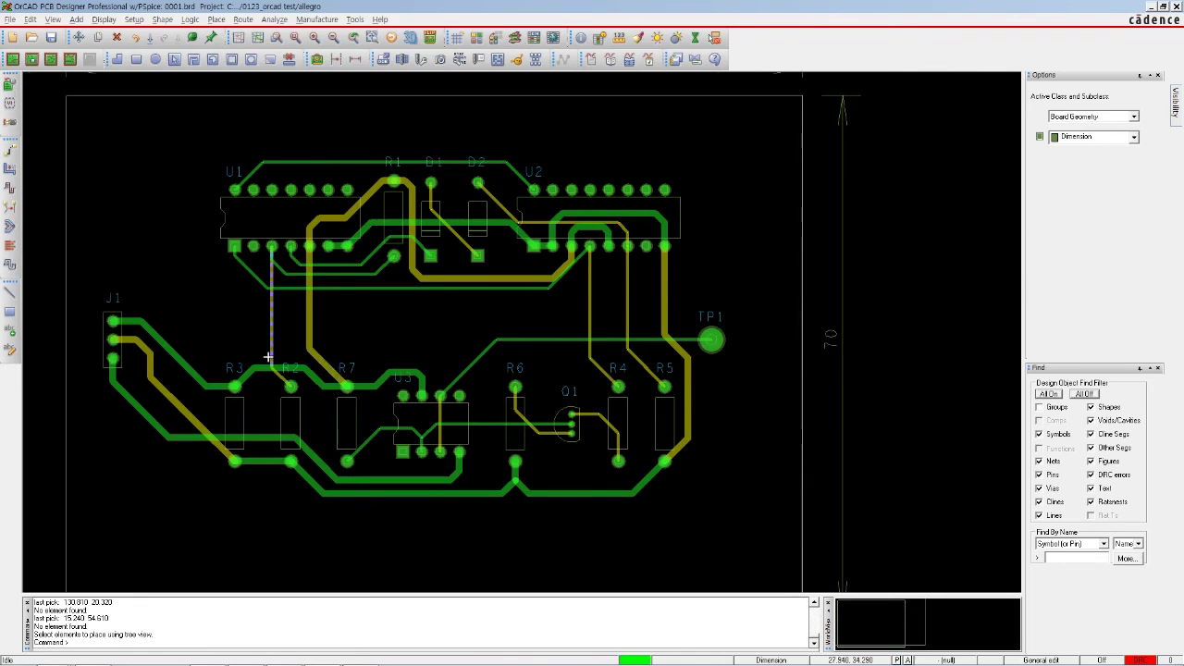
{"action": "key", "text": "Down"}
{"action": "key", "text": "Down"}
{"action": "key", "text": "Down"}
{"action": "key", "text": "Down"}
{"action": "key", "text": "Down"}
{"action": "key", "text": "Down"}
{"action": "key", "text": "Down"}
{"action": "key", "text": "Down"}
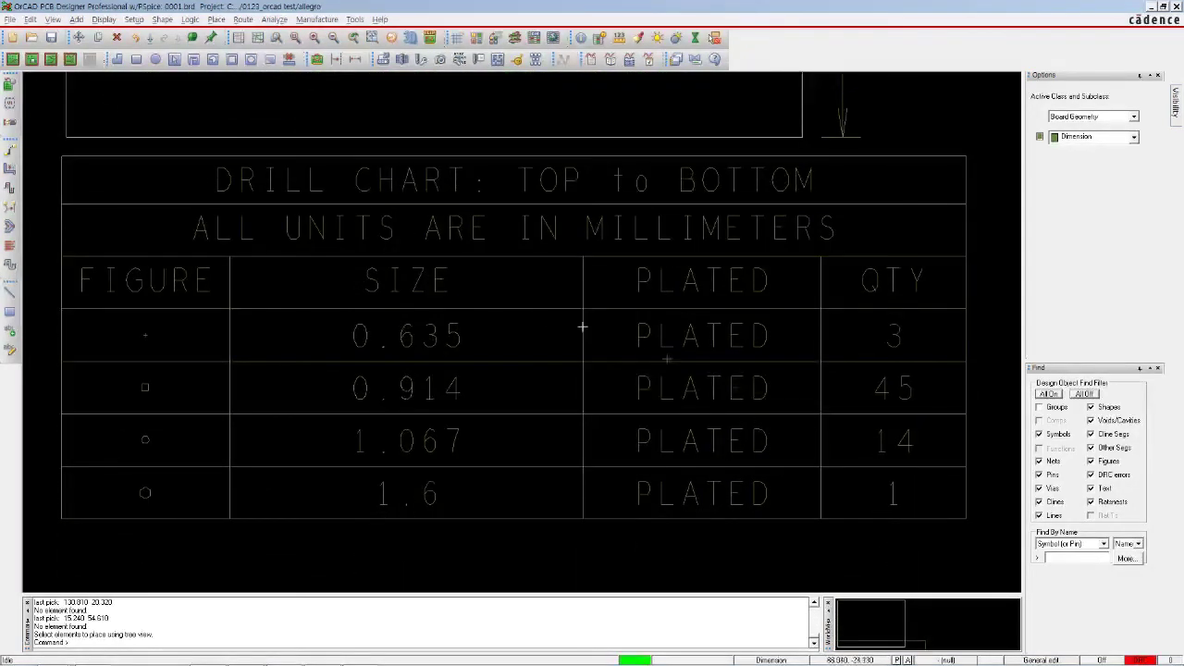
{"action": "scroll", "coordinate": [497, 283], "scroll_direction": "down", "scroll_amount": 1}
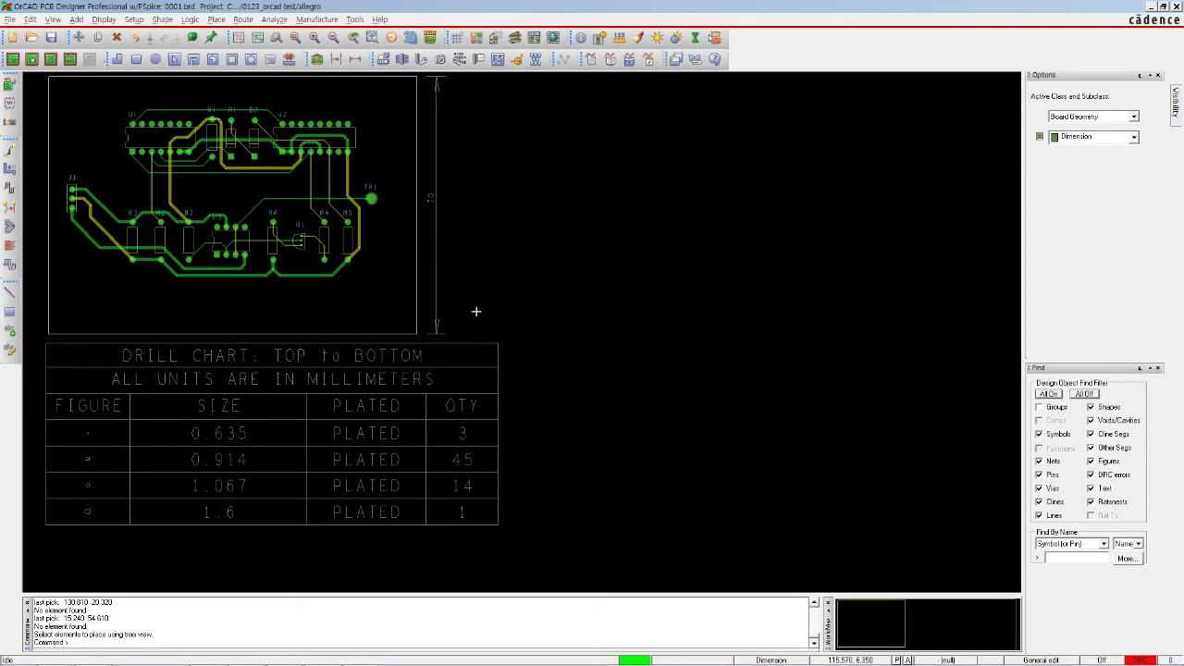
{"action": "key", "text": "Up"}
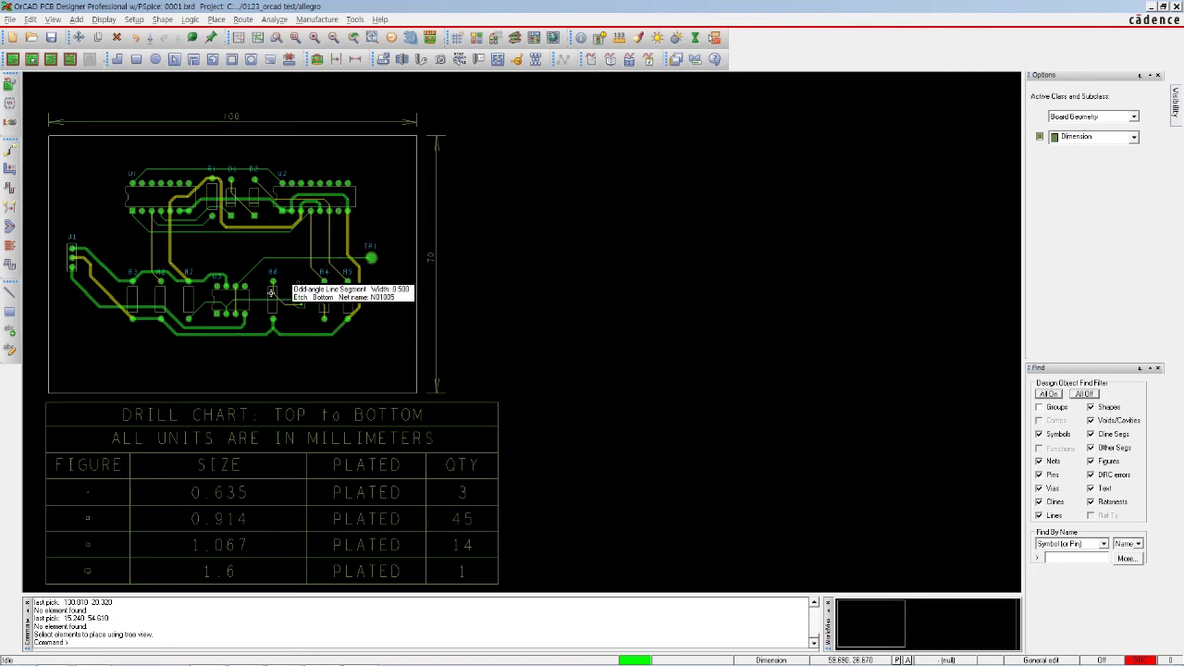
- Pin the Visibility pane so it stays open, and display the board in the Film: TOP view
{"action": "mouse_move", "coordinate": [1176, 105]}
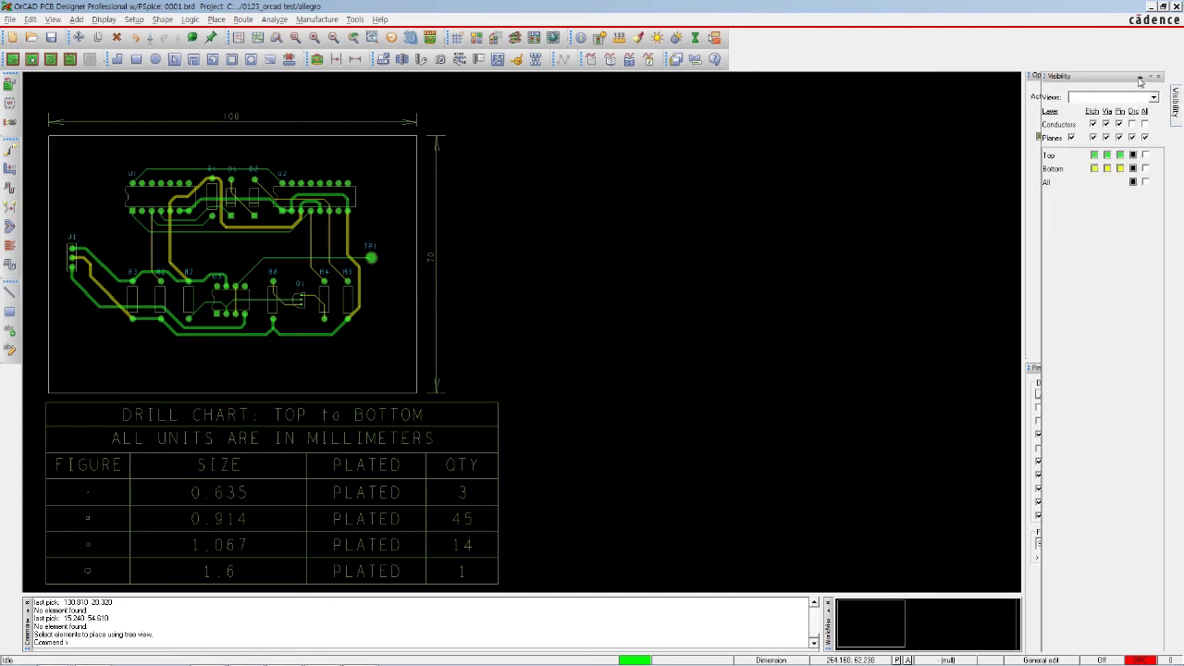
{"action": "left_click", "coordinate": [1140, 77]}
{"action": "left_click", "coordinate": [1156, 390]}
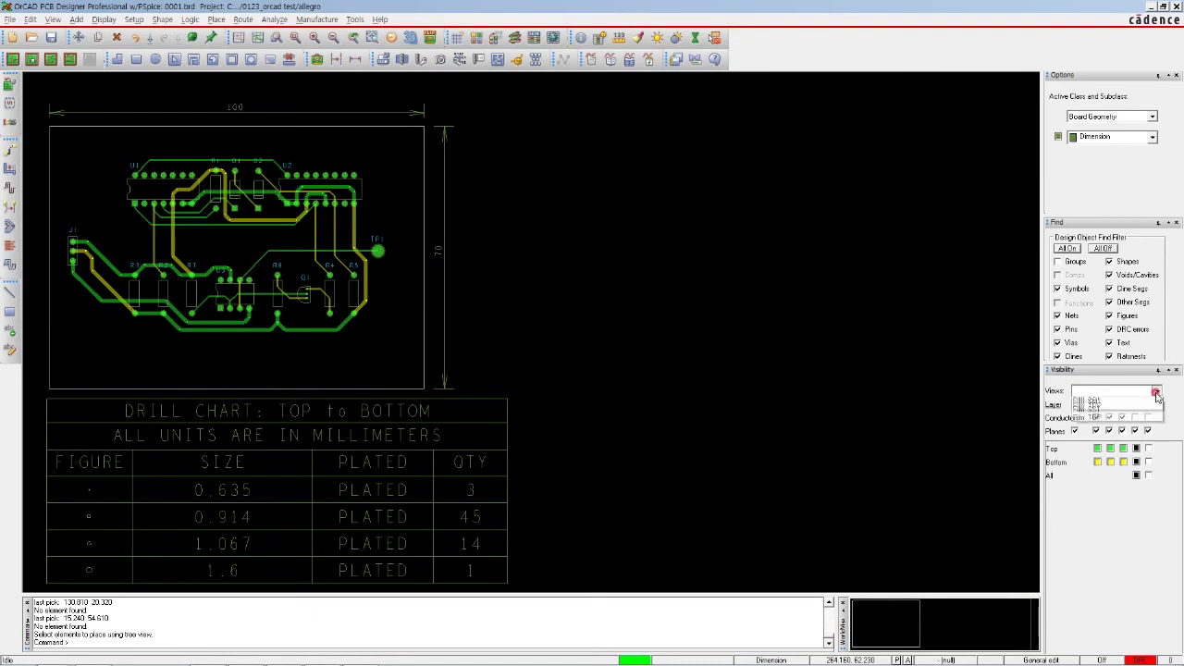
{"action": "left_click", "coordinate": [1112, 458]}
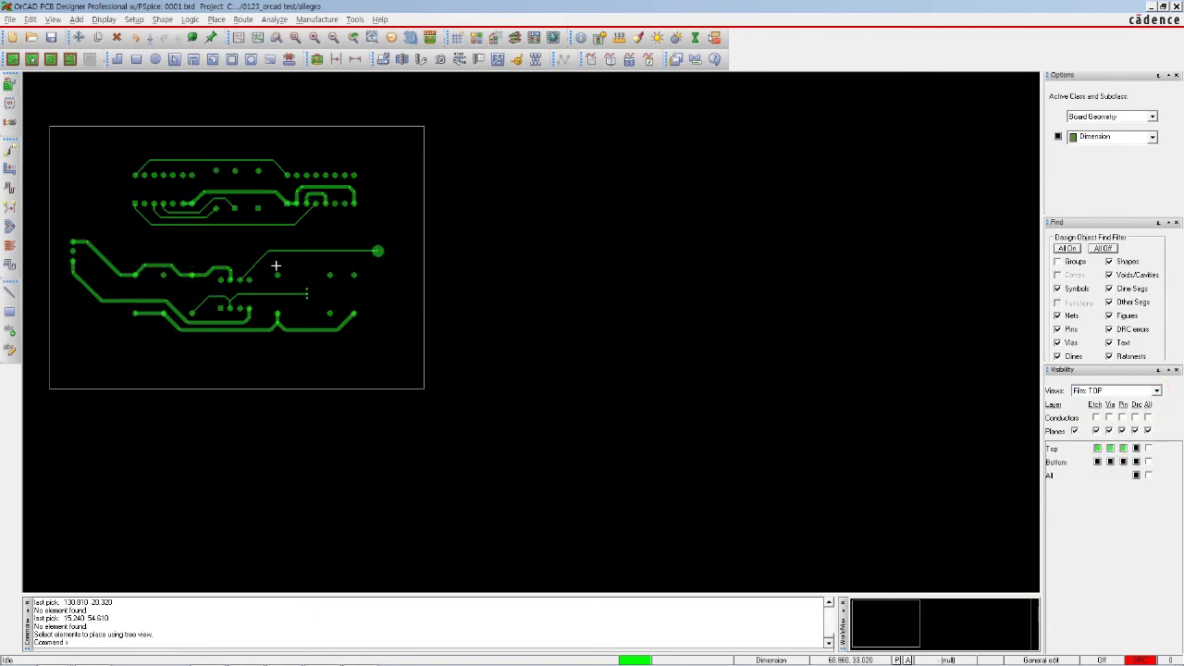
{"action": "middle_click_drag", "start_coordinate": [283, 255], "coordinate": [284, 315]}
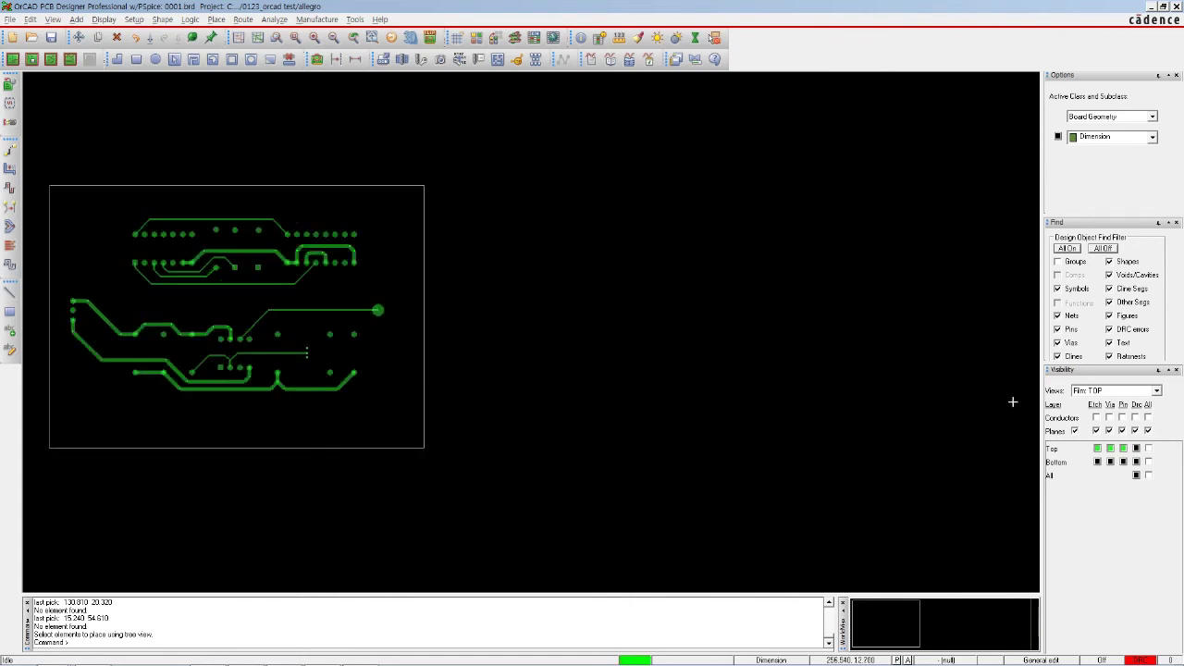
- Examine the board in the BOTTOM, SMT and SMB film views one after another
{"action": "left_click", "coordinate": [1156, 390]}
{"action": "left_click", "coordinate": [1112, 415]}
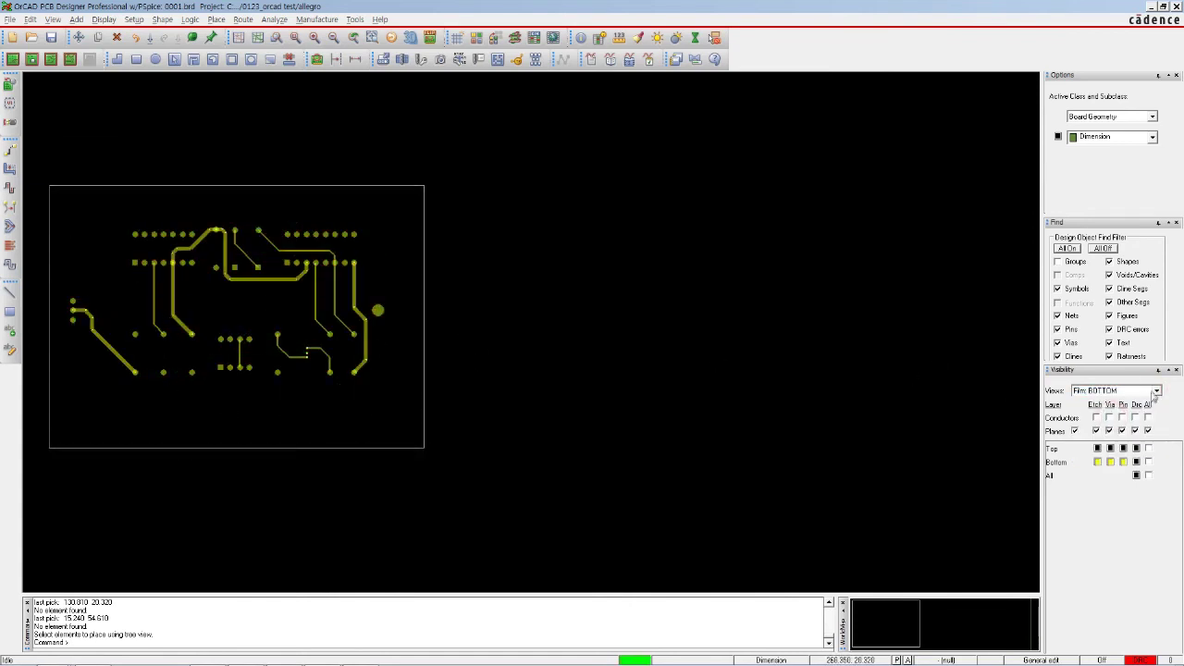
{"action": "left_click", "coordinate": [1156, 392]}
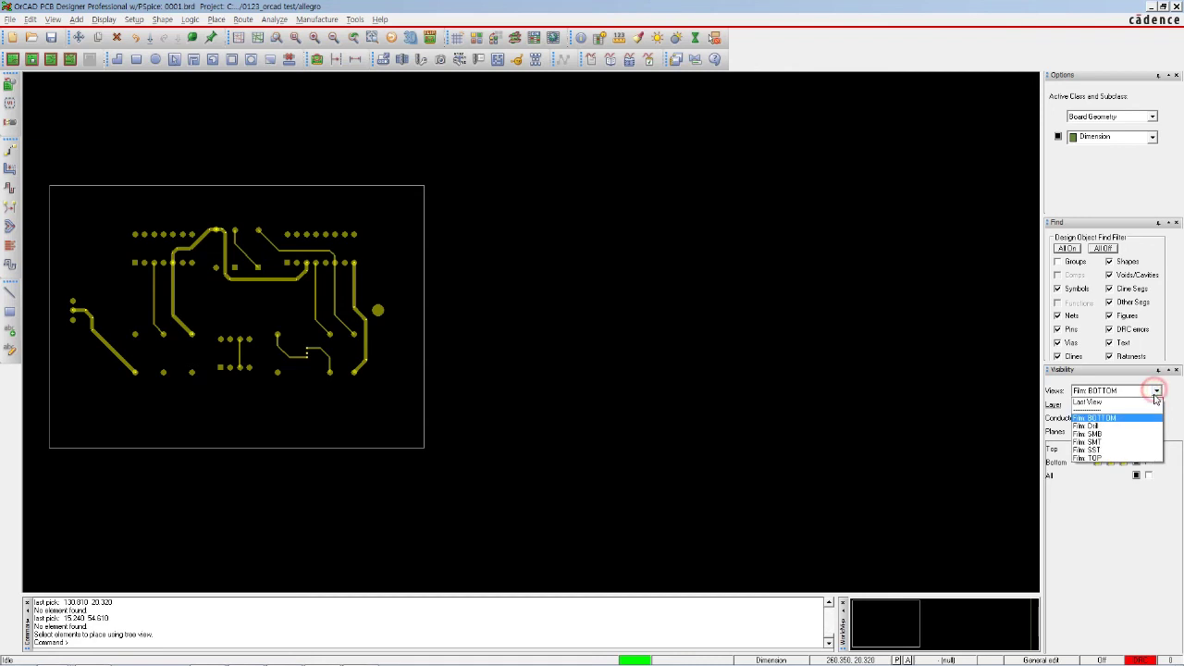
{"action": "left_click", "coordinate": [1109, 443]}
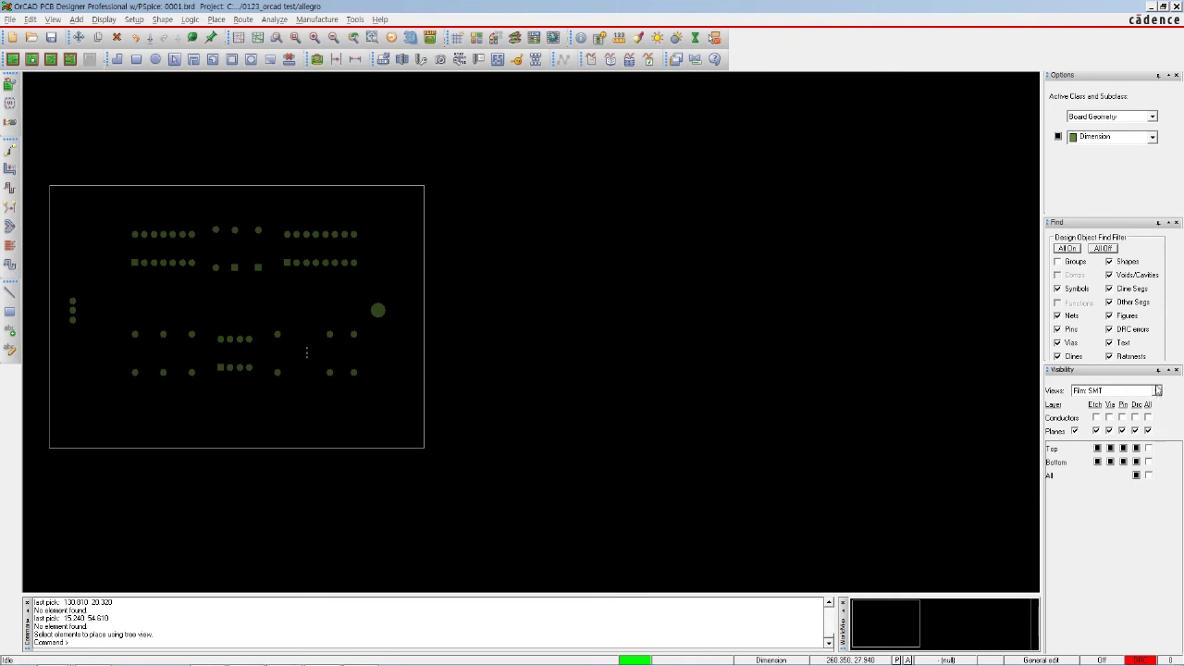
{"action": "left_click", "coordinate": [1157, 390]}
{"action": "left_click", "coordinate": [1088, 434]}
- Display the SST film view of the board, followed by the Drill film view with its drill chart
{"action": "left_click", "coordinate": [1156, 391]}
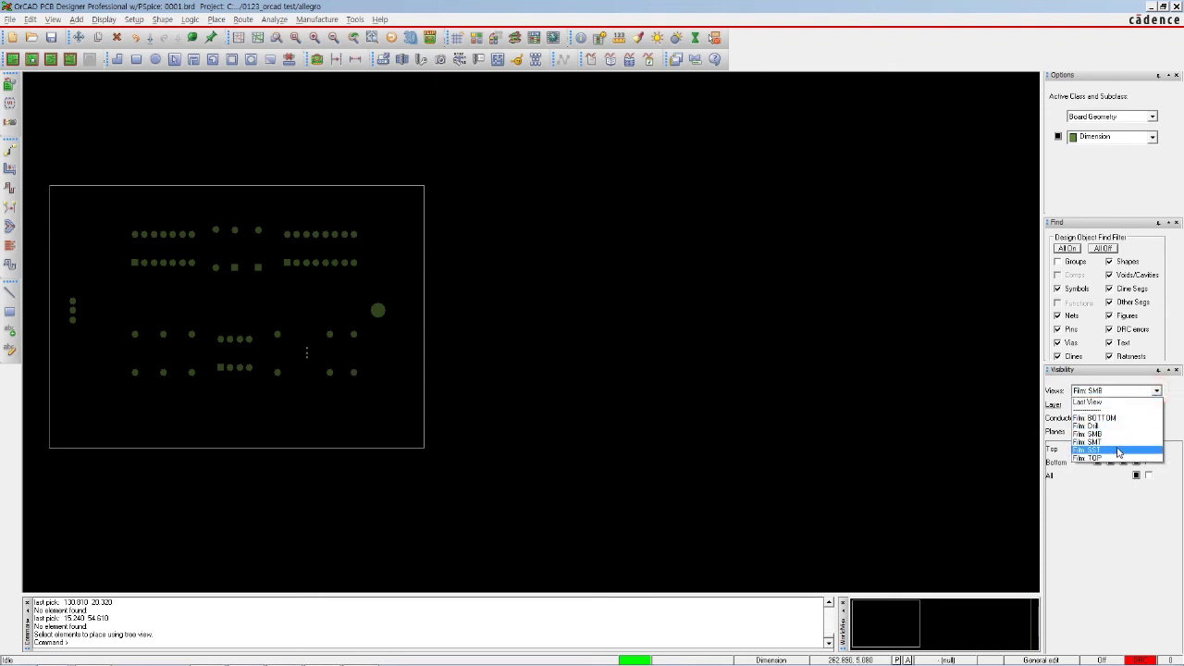
{"action": "left_click", "coordinate": [1118, 451]}
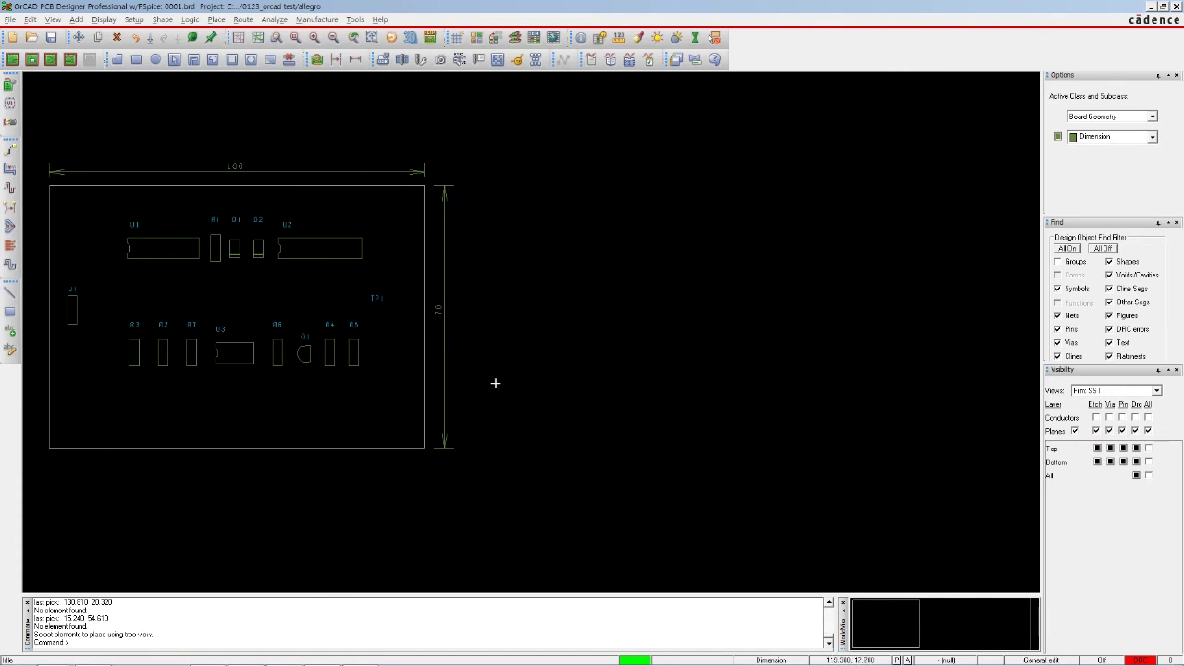
{"action": "left_click", "coordinate": [1157, 390]}
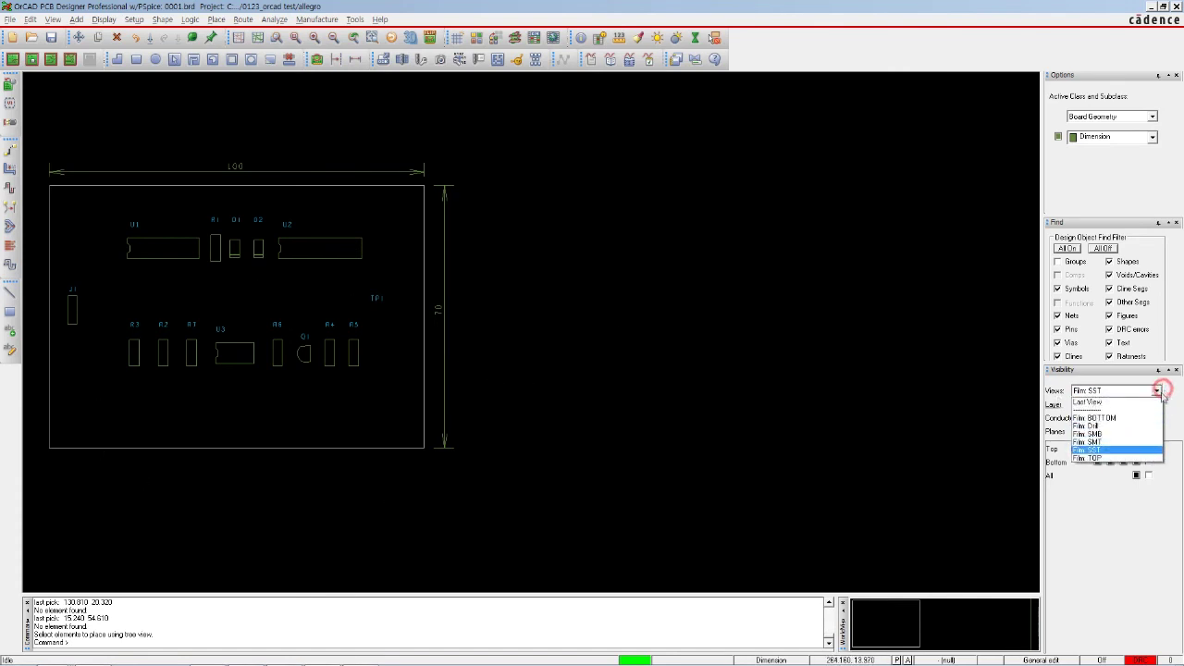
{"action": "left_click", "coordinate": [1124, 422]}
{"action": "scroll", "coordinate": [735, 386], "scroll_direction": "down", "scroll_amount": 2}
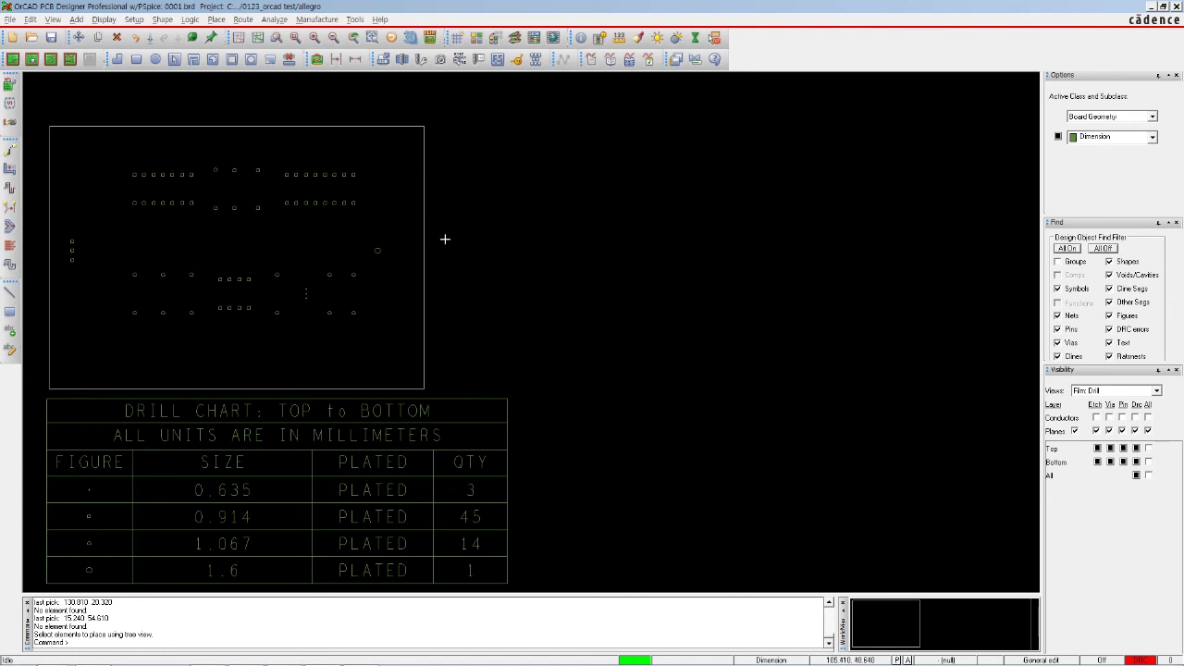
- Update the DRC from the design status, examine the detailed DRC error report, and close both windows
{"action": "left_click", "coordinate": [112, 20]}
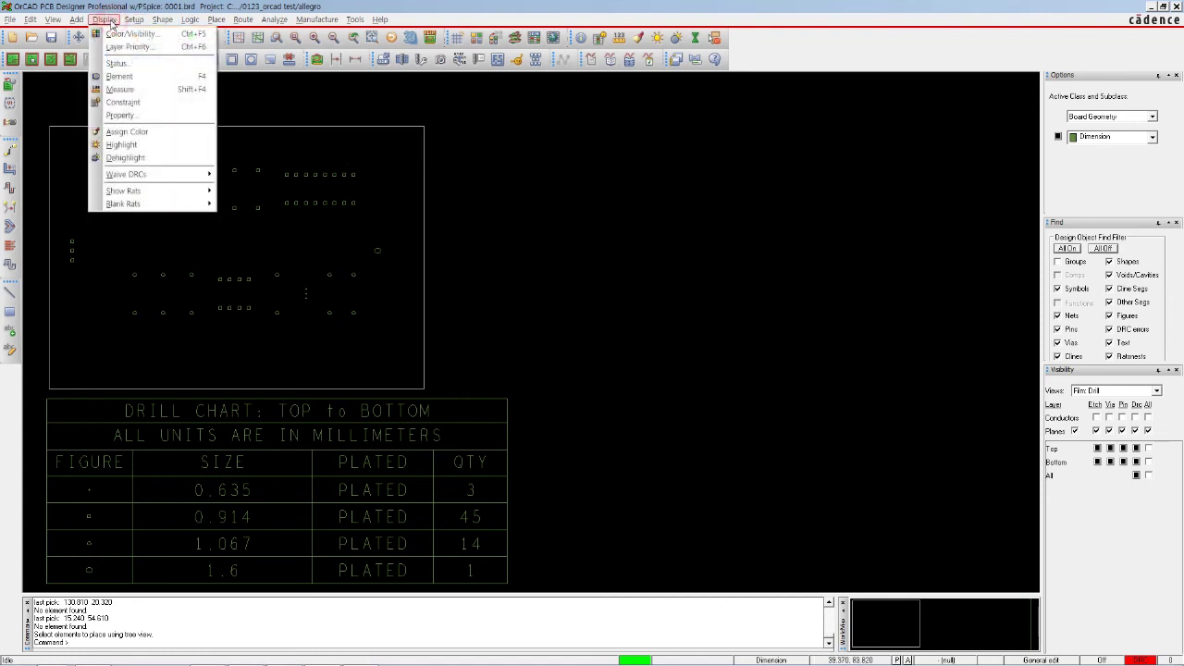
{"action": "left_click", "coordinate": [137, 65]}
{"action": "left_click", "coordinate": [454, 300]}
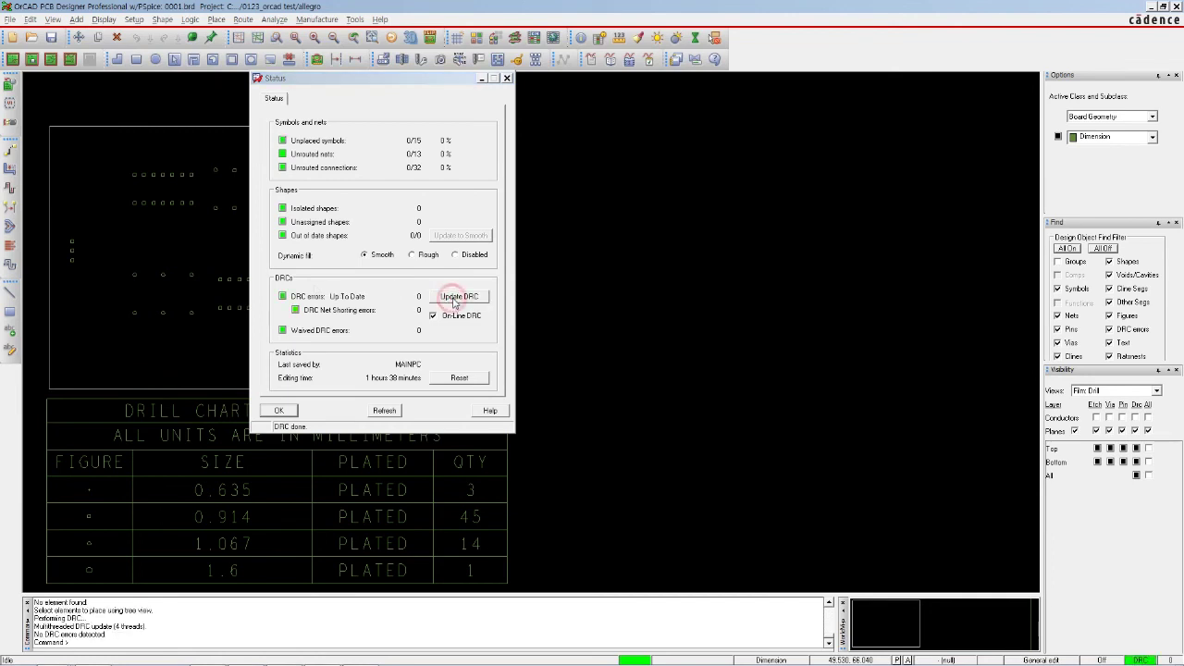
{"action": "left_click", "coordinate": [282, 297]}
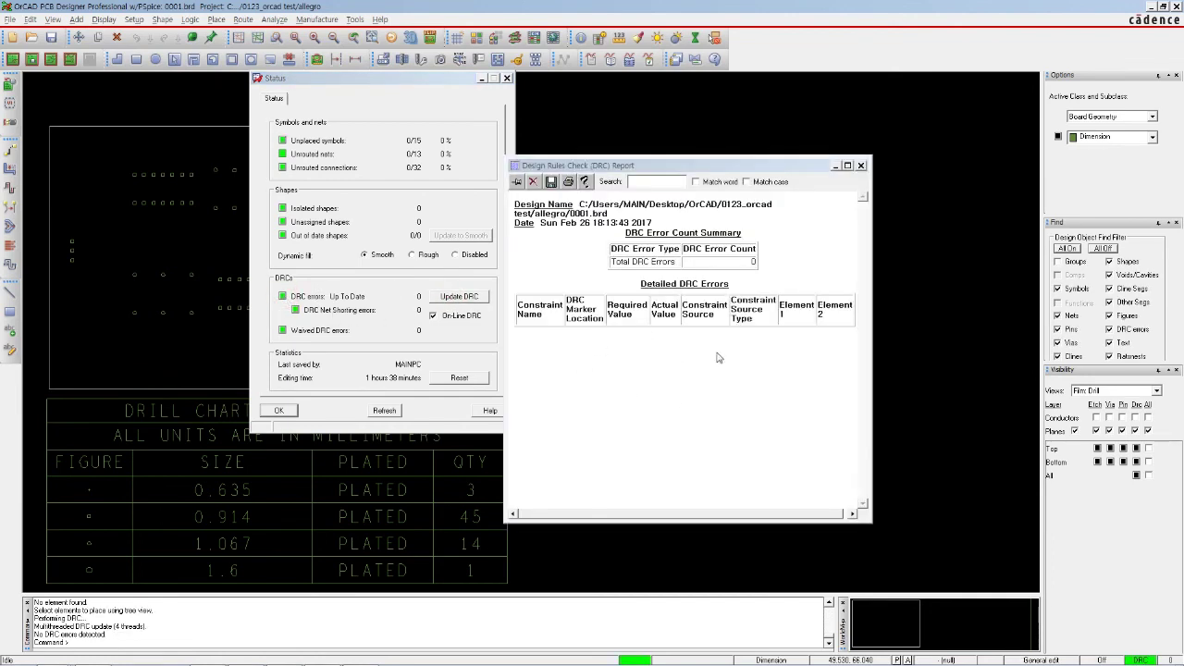
{"action": "left_click", "coordinate": [860, 167]}
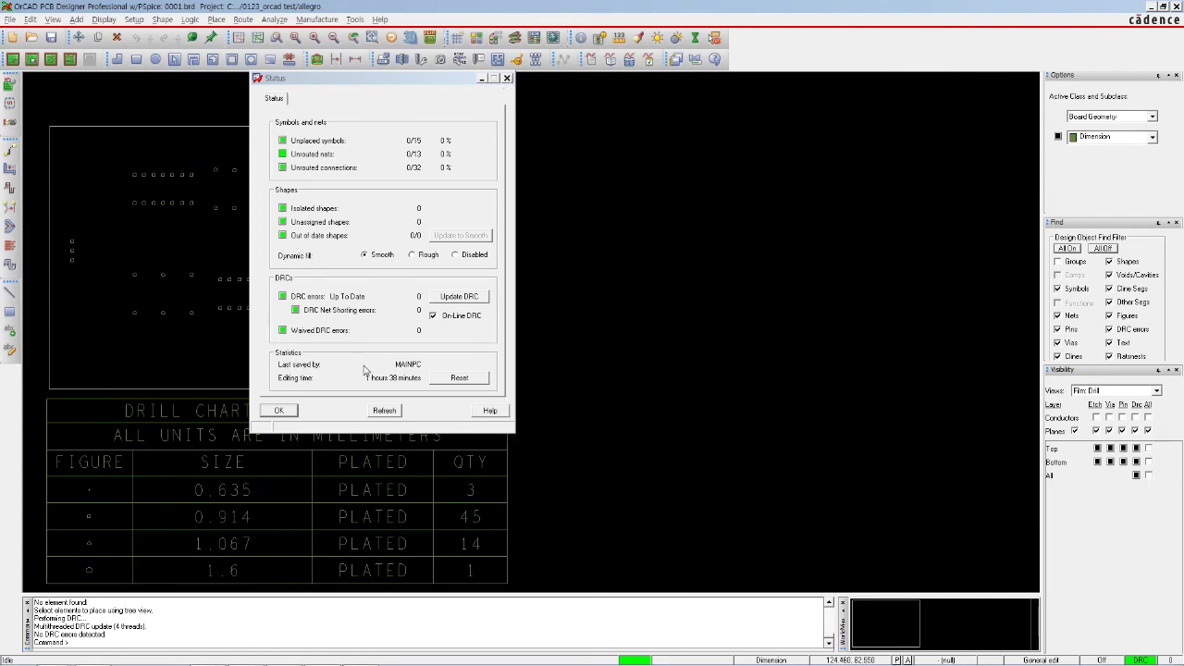
{"action": "left_click", "coordinate": [288, 411]}
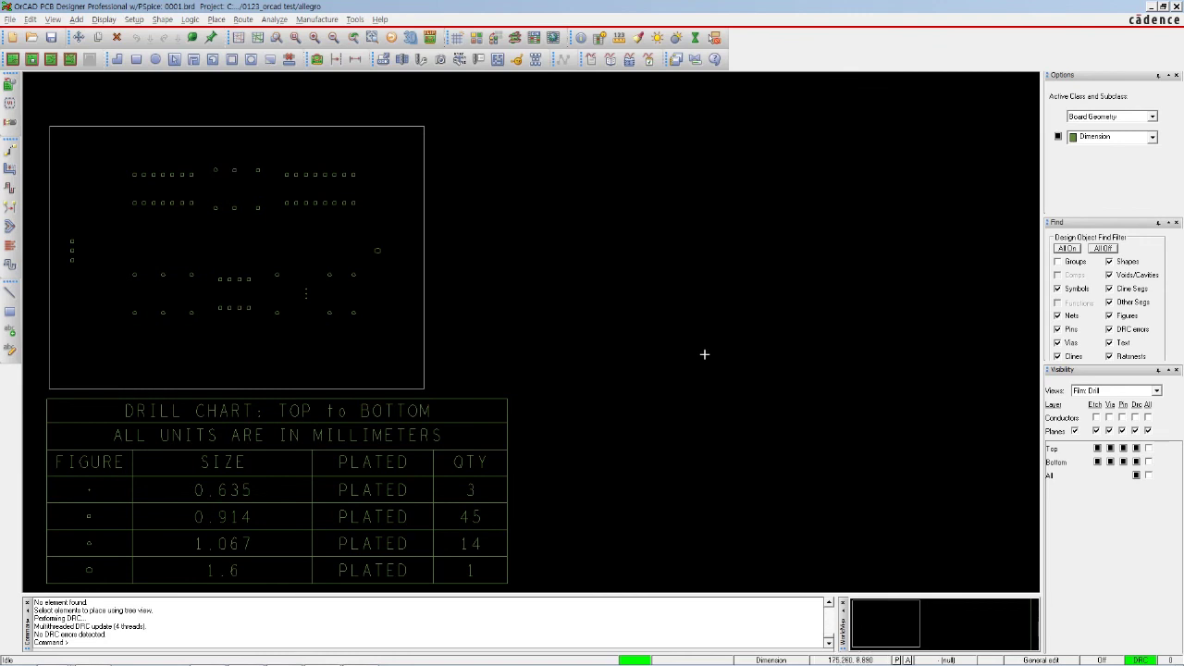
{"action": "left_click", "coordinate": [1156, 390]}
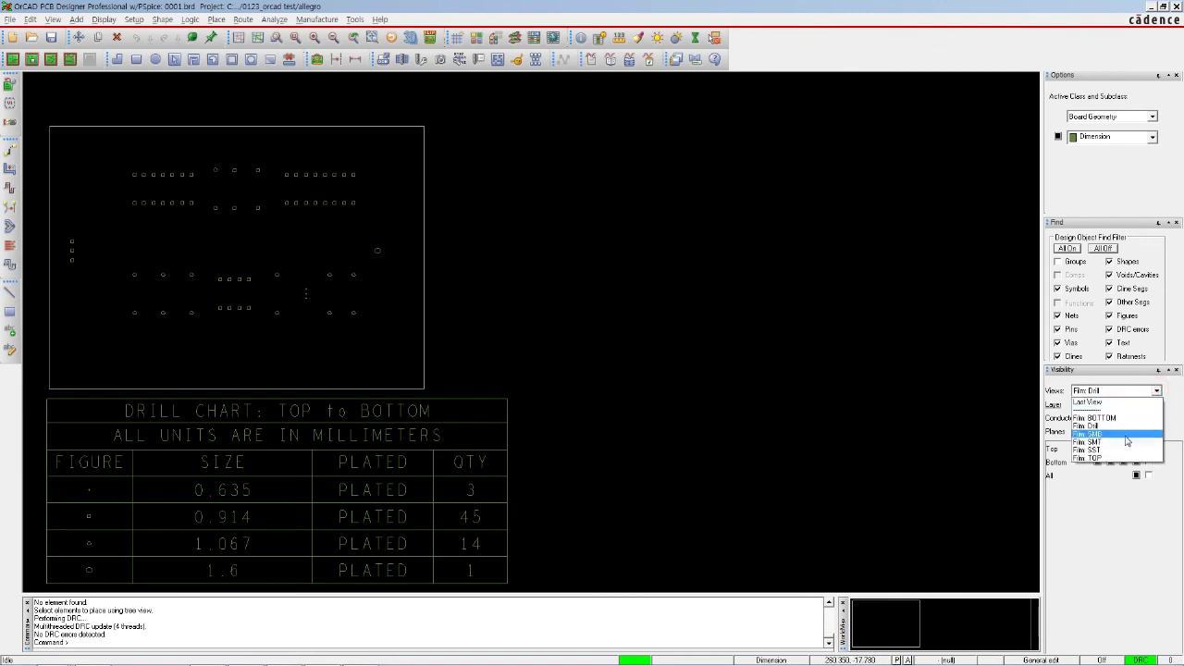
{"action": "left_click", "coordinate": [518, 263]}
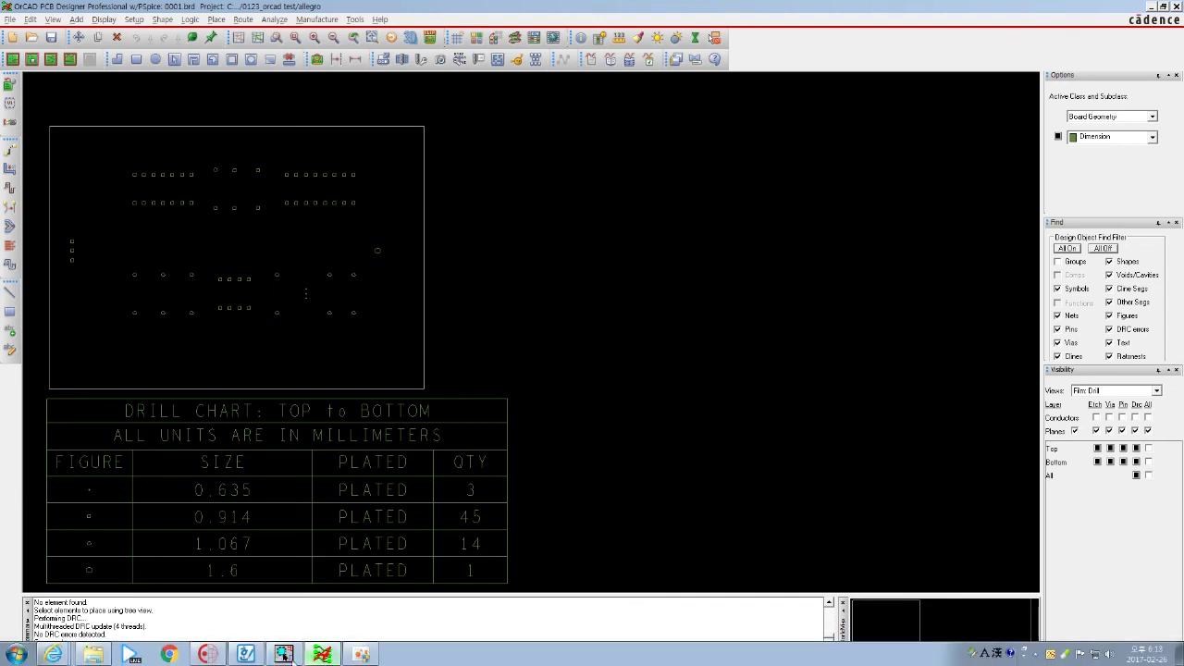
- Switch to OrCAD Capture to view the PAGE1 schematic, and return to OrCAD PCB Designer
{"action": "left_click", "coordinate": [284, 654]}
{"action": "left_click", "coordinate": [85, 63]}
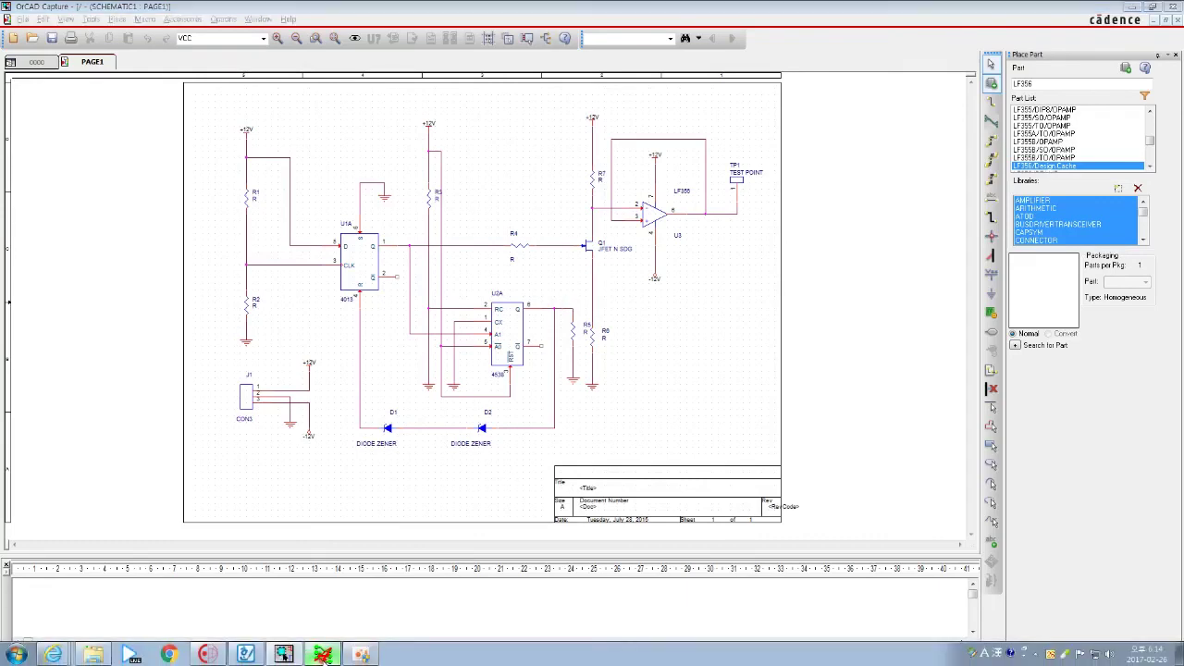
{"action": "left_click", "coordinate": [321, 655]}
{"action": "left_click", "coordinate": [1156, 390]}
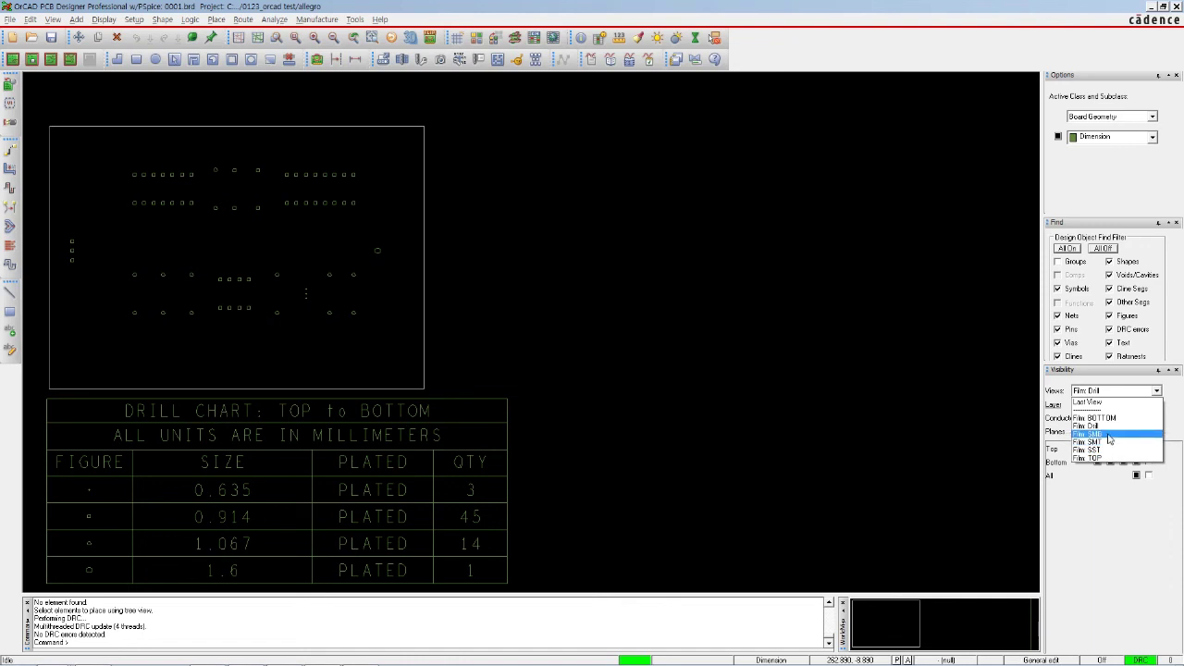
{"action": "left_click", "coordinate": [468, 285]}
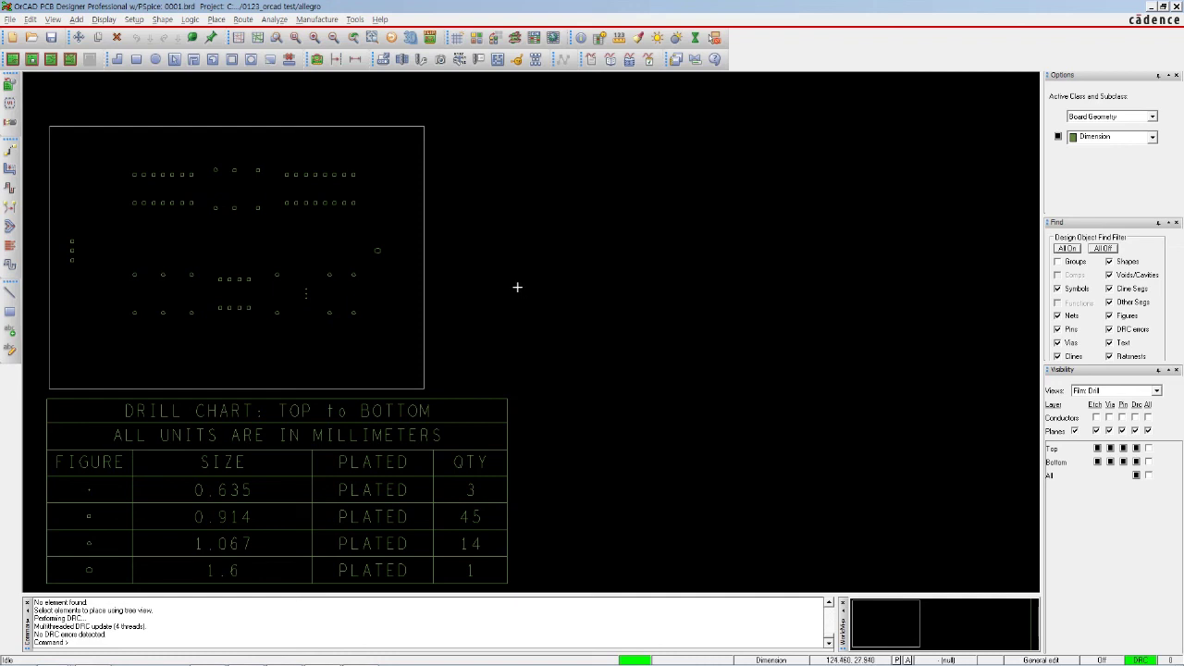
{"action": "left_click", "coordinate": [518, 309]}
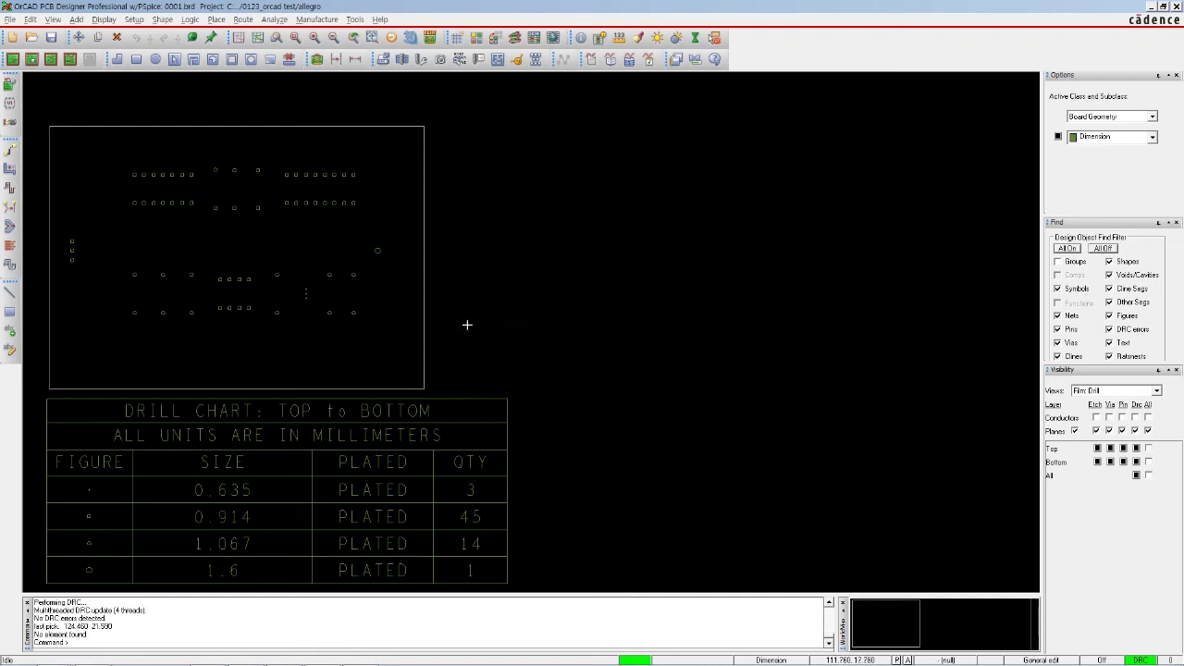